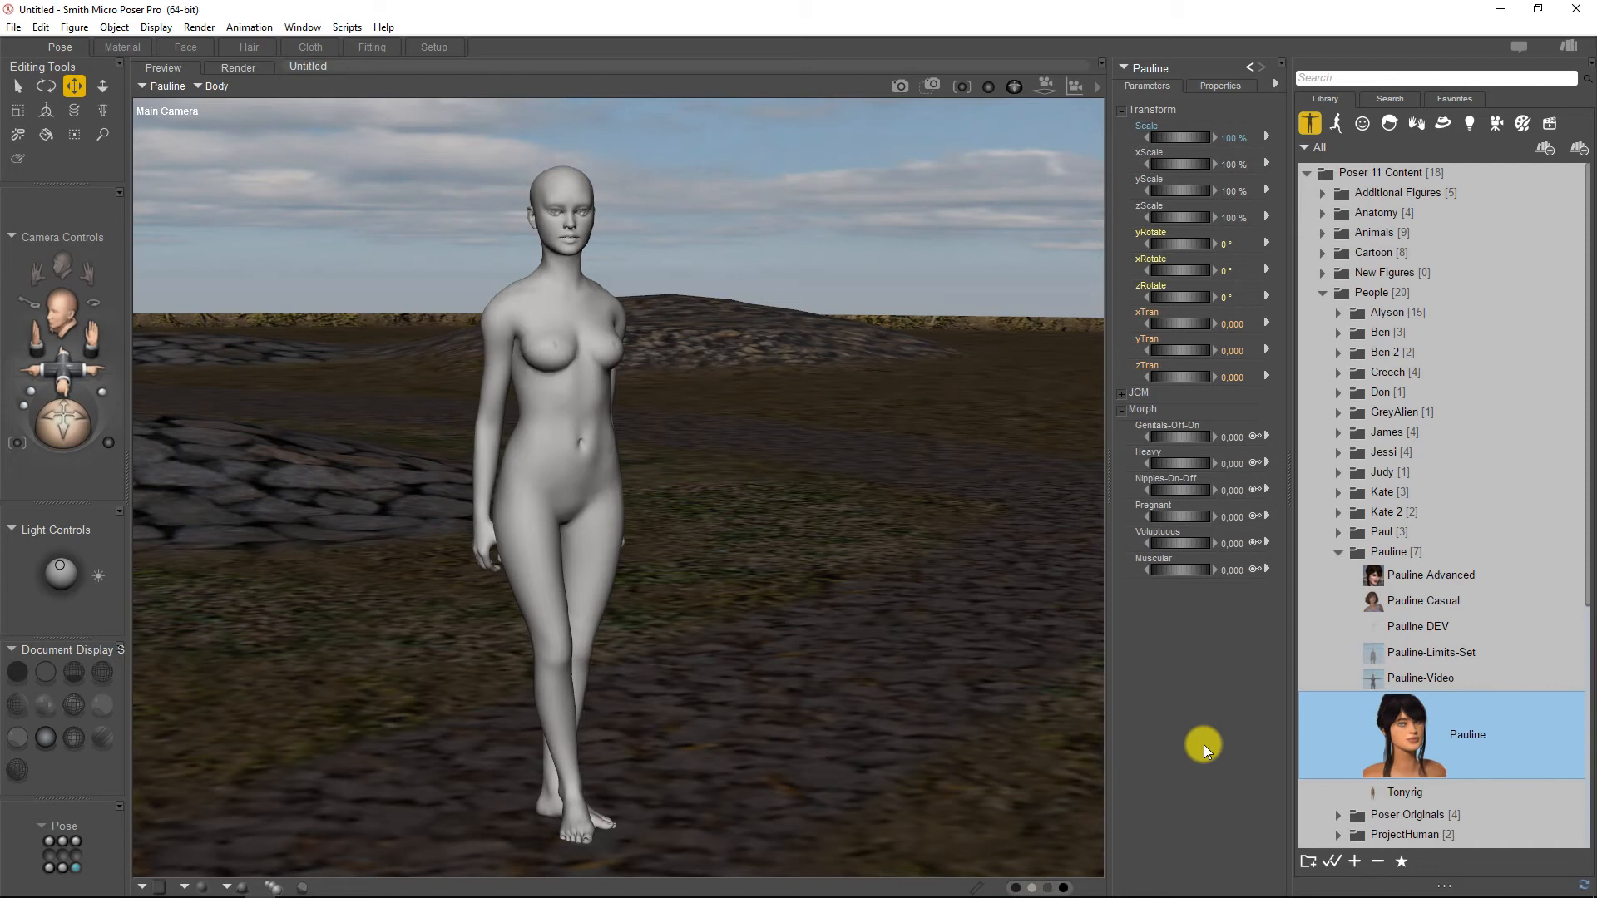
# Select the Pauline 1 figure and set its xTran to 25 so it stands beside the first figure
pyautogui.click(164, 86)
pyautogui.click(172, 92)
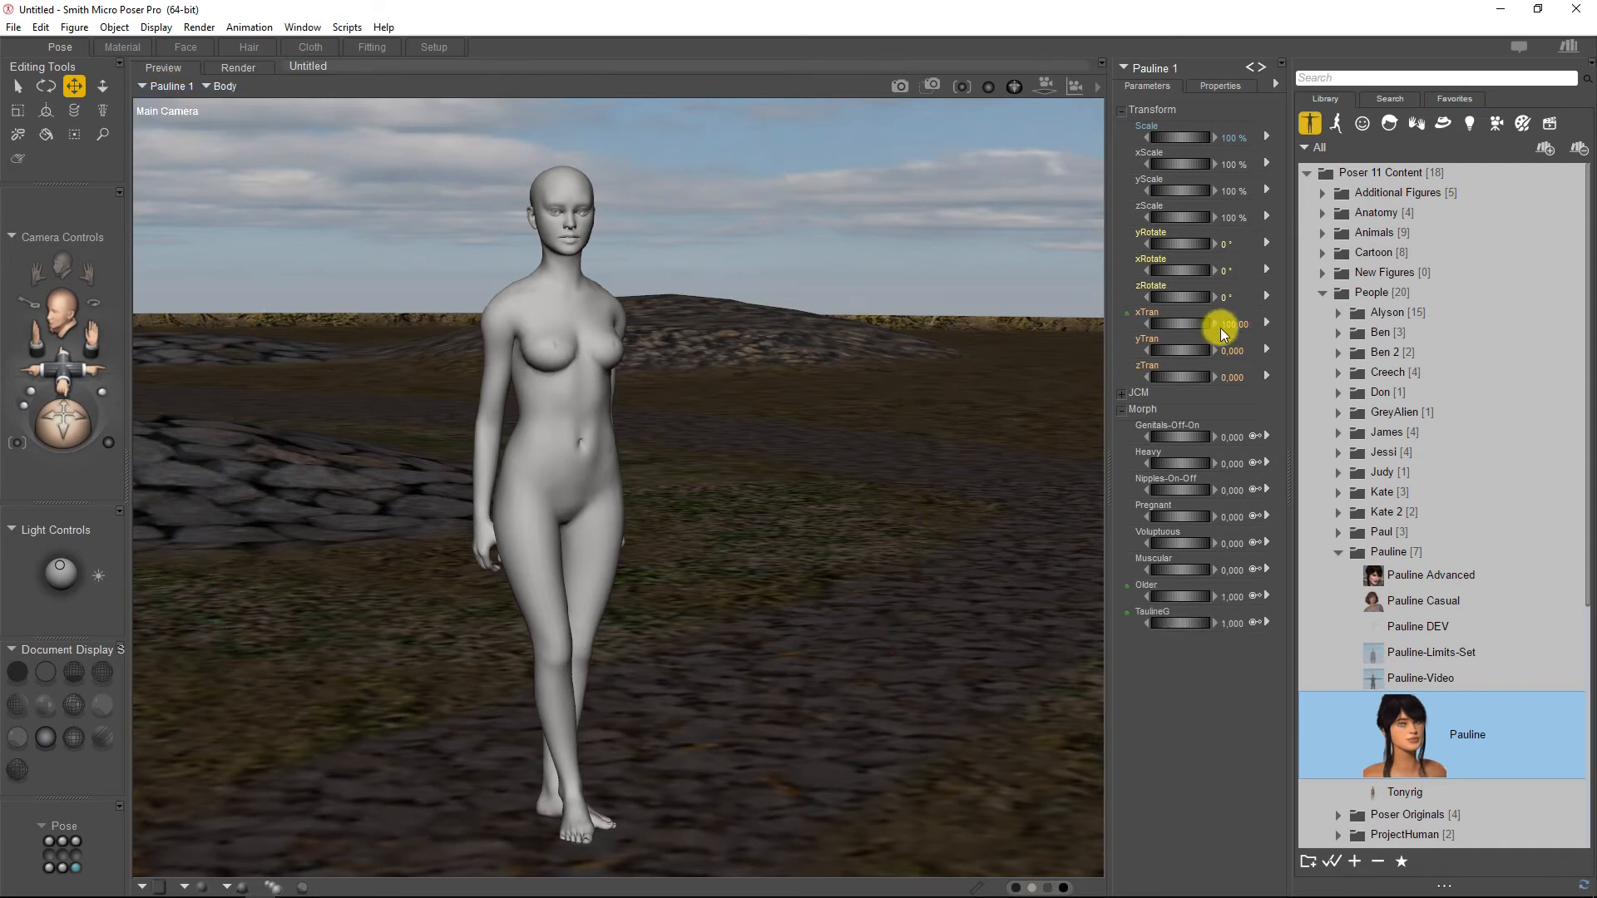
pyautogui.click(1231, 325)
pyautogui.write('25')
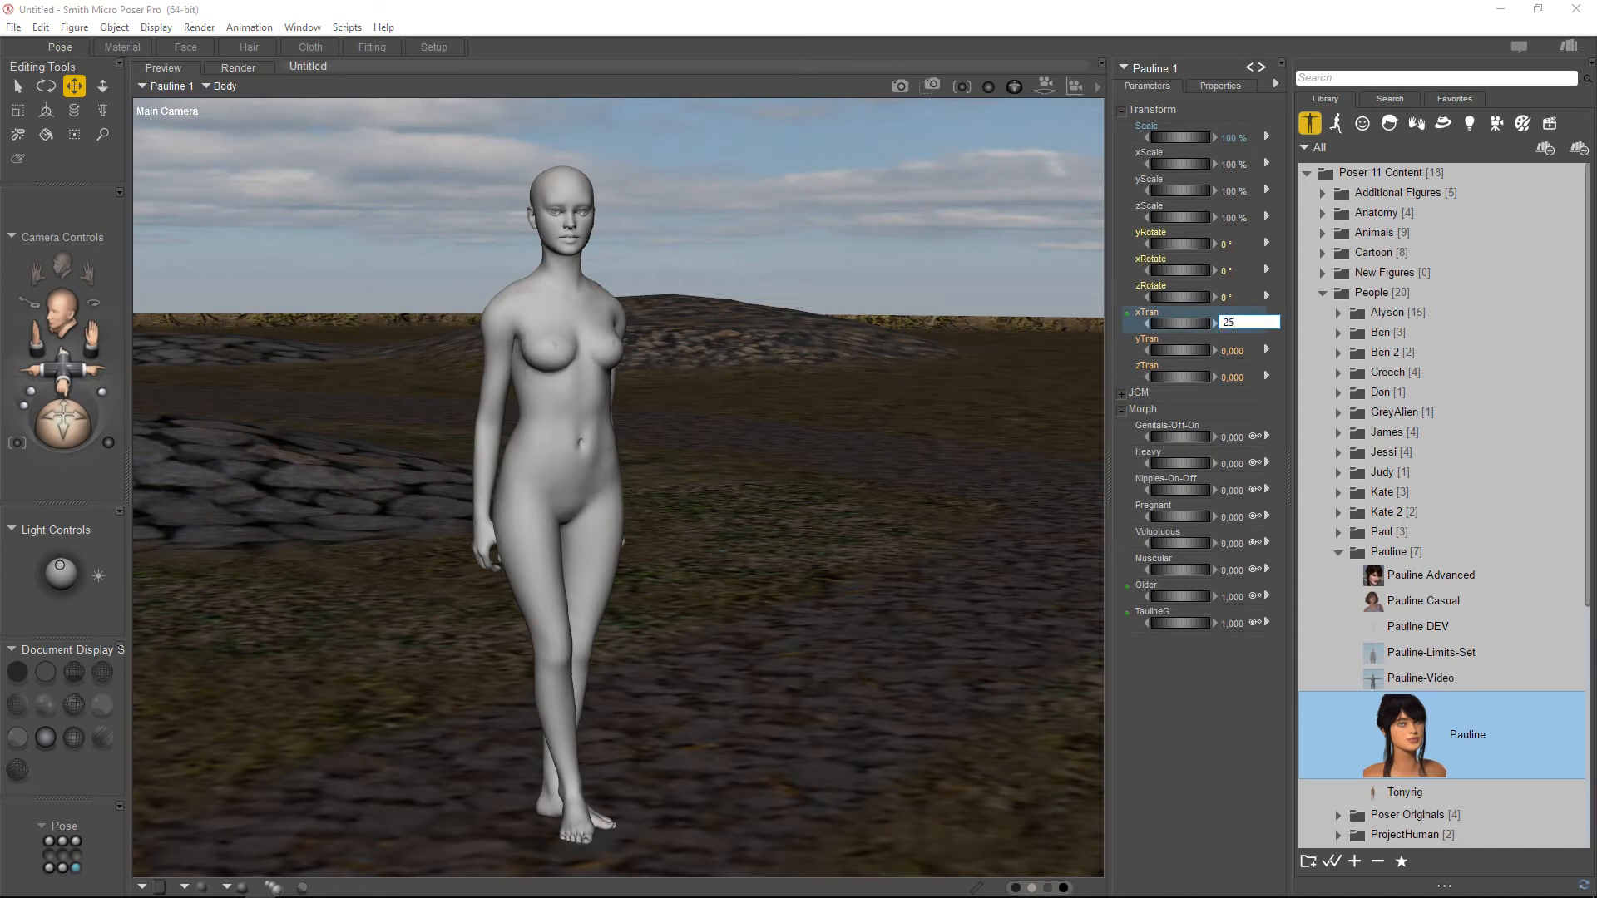
pyautogui.press('Return')
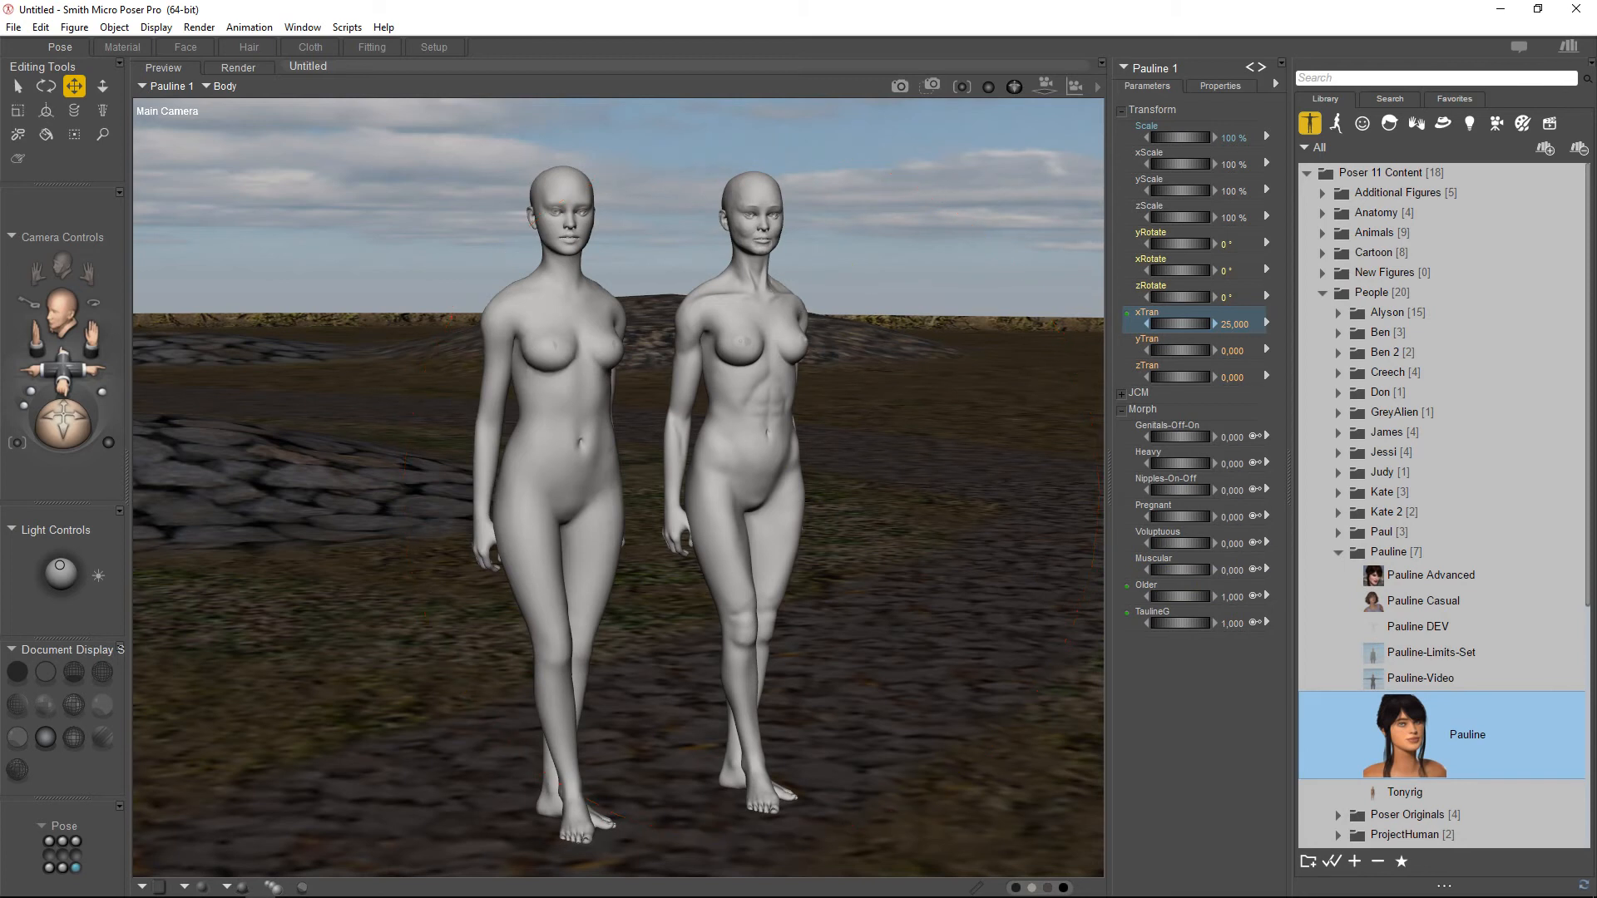
# Set the TaulineG morph of Pauline 1 to 0, and restore it to 1 to compare the two body shapes
pyautogui.moveTo(33, 335); pyautogui.dragTo(53, 297)
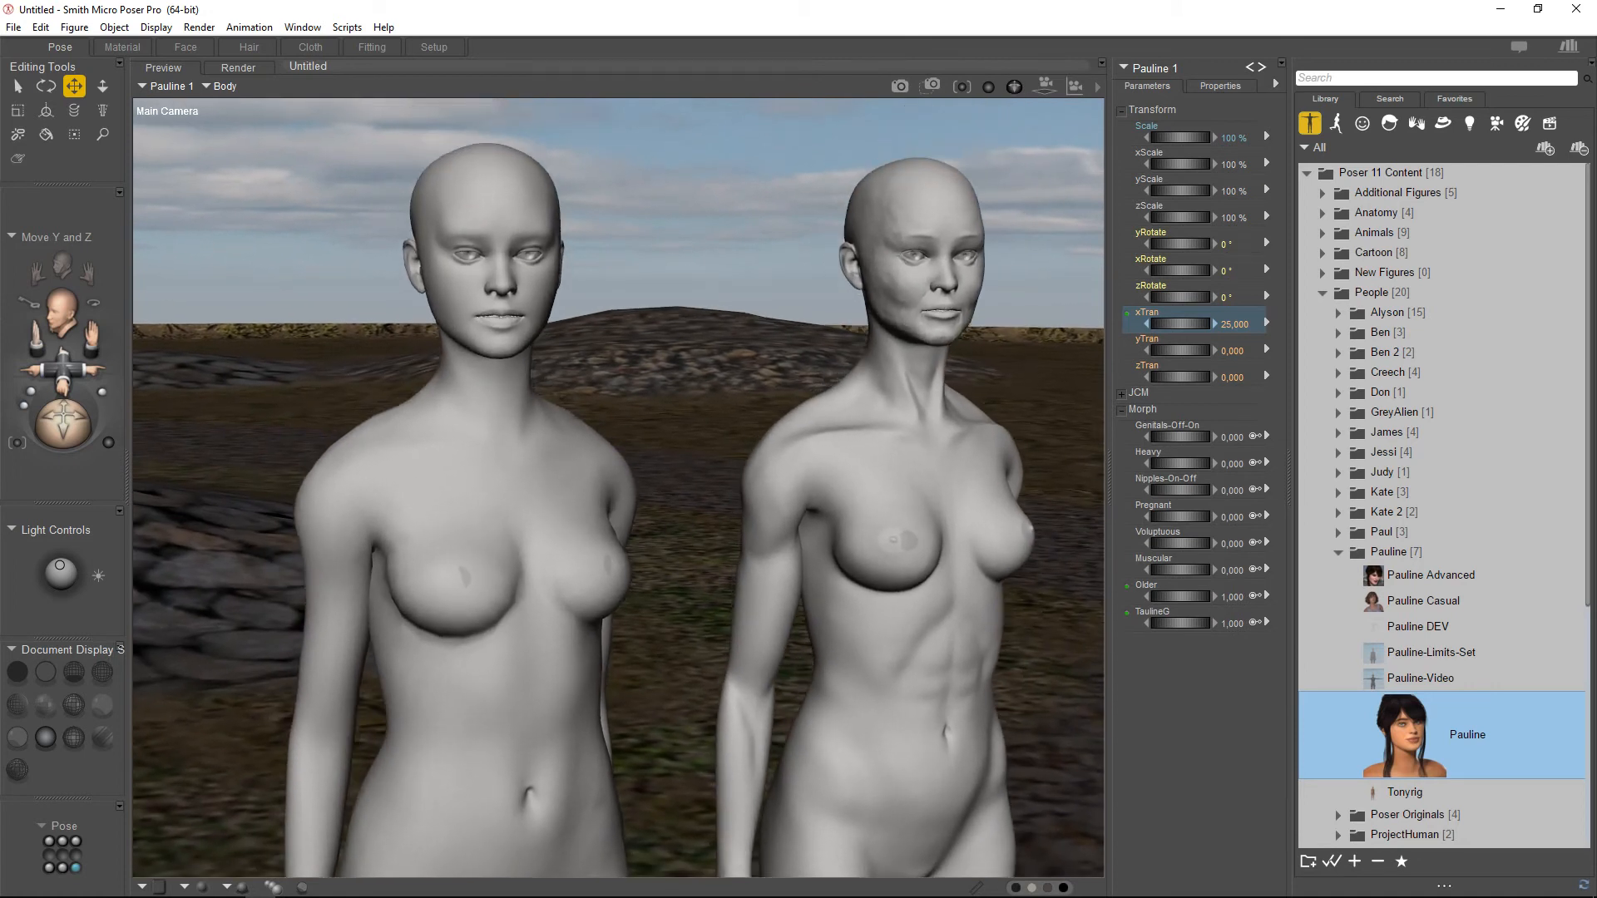
pyautogui.moveTo(53, 297)
pyautogui.mouseDown()
pyautogui.moveTo(38, 298)
pyautogui.moveTo(48, 308)
pyautogui.mouseUp()
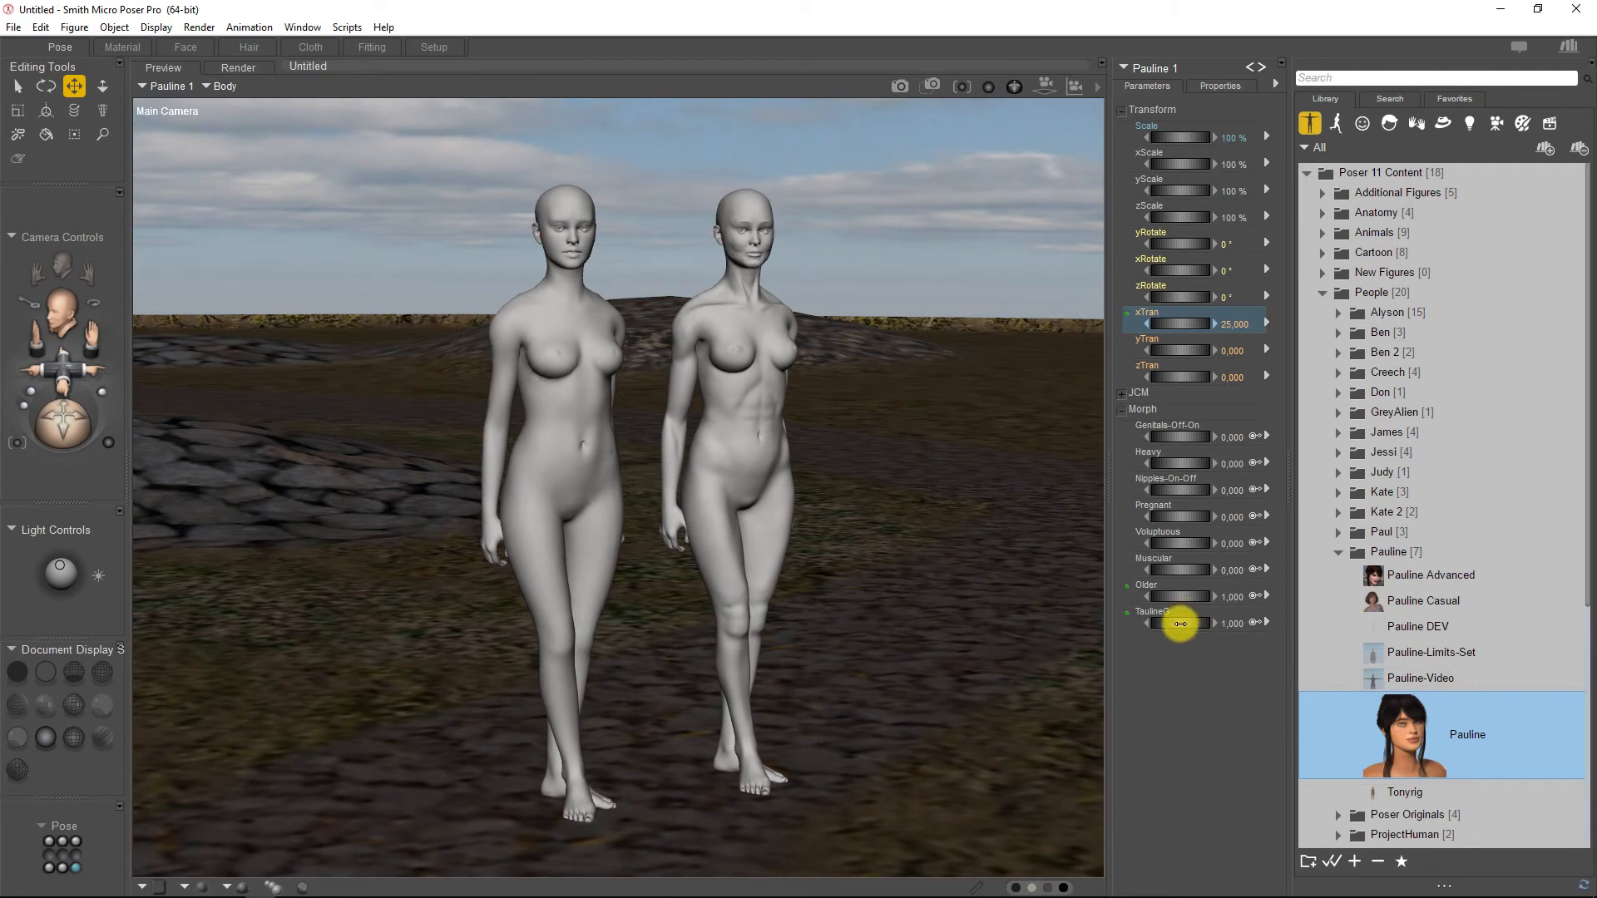
pyautogui.click(1180, 624)
pyautogui.moveTo(1180, 624)
pyautogui.mouseDown()
pyautogui.moveTo(1151, 624)
pyautogui.moveTo(1180, 624)
pyautogui.mouseUp()
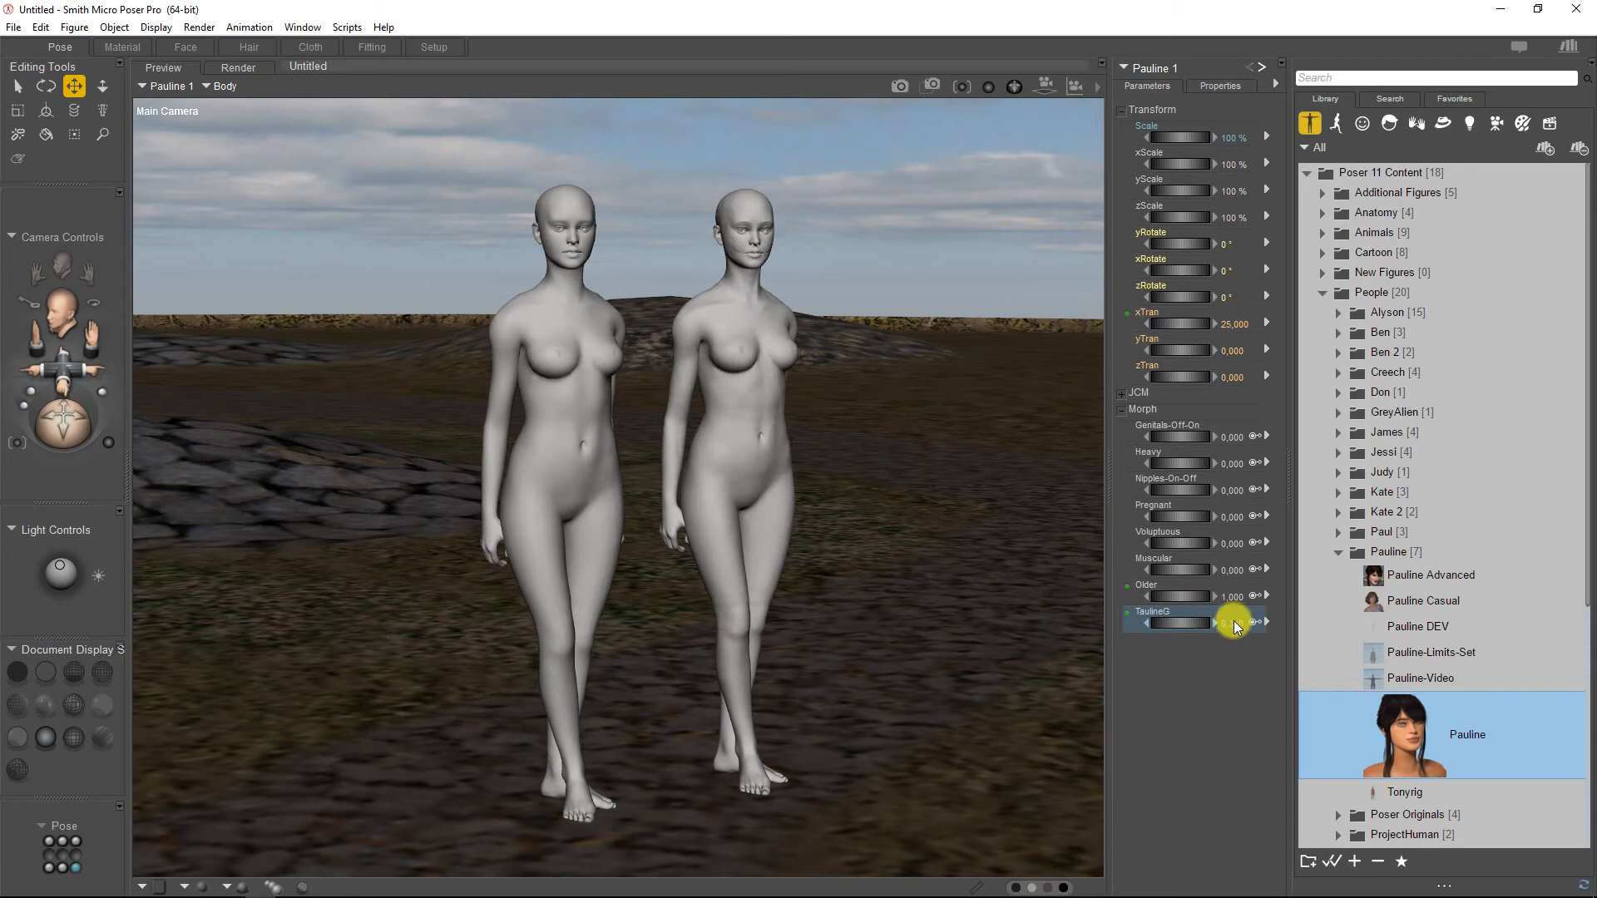
pyautogui.click(1232, 623)
pyautogui.write('0')
pyautogui.press('Return')
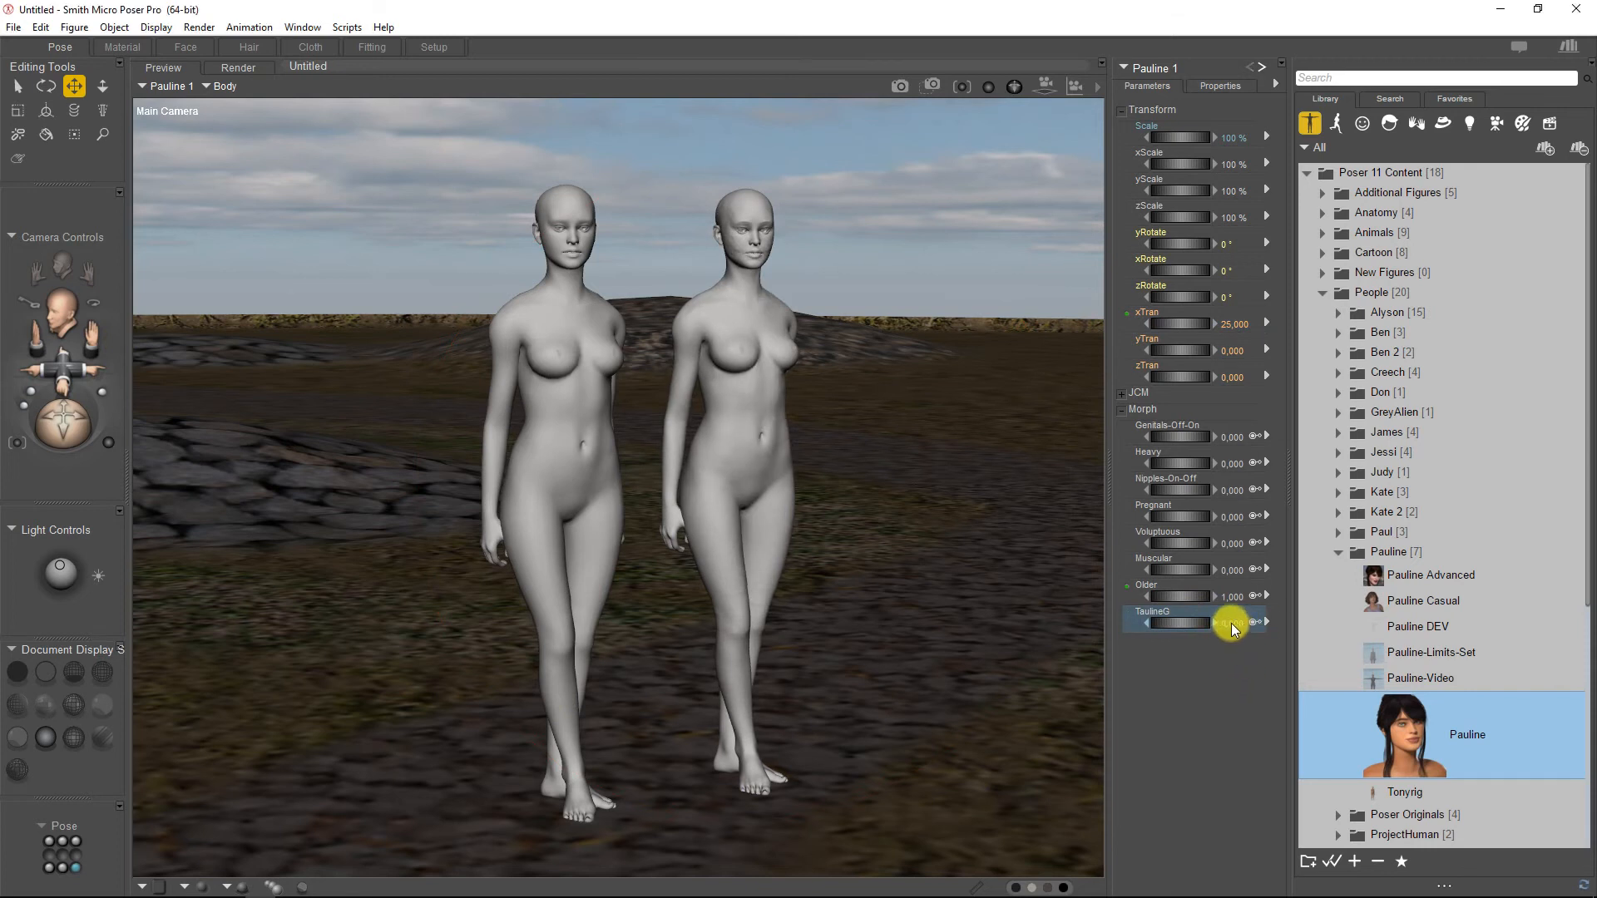
pyautogui.click(1232, 624)
pyautogui.write('1')
pyautogui.press('Return')
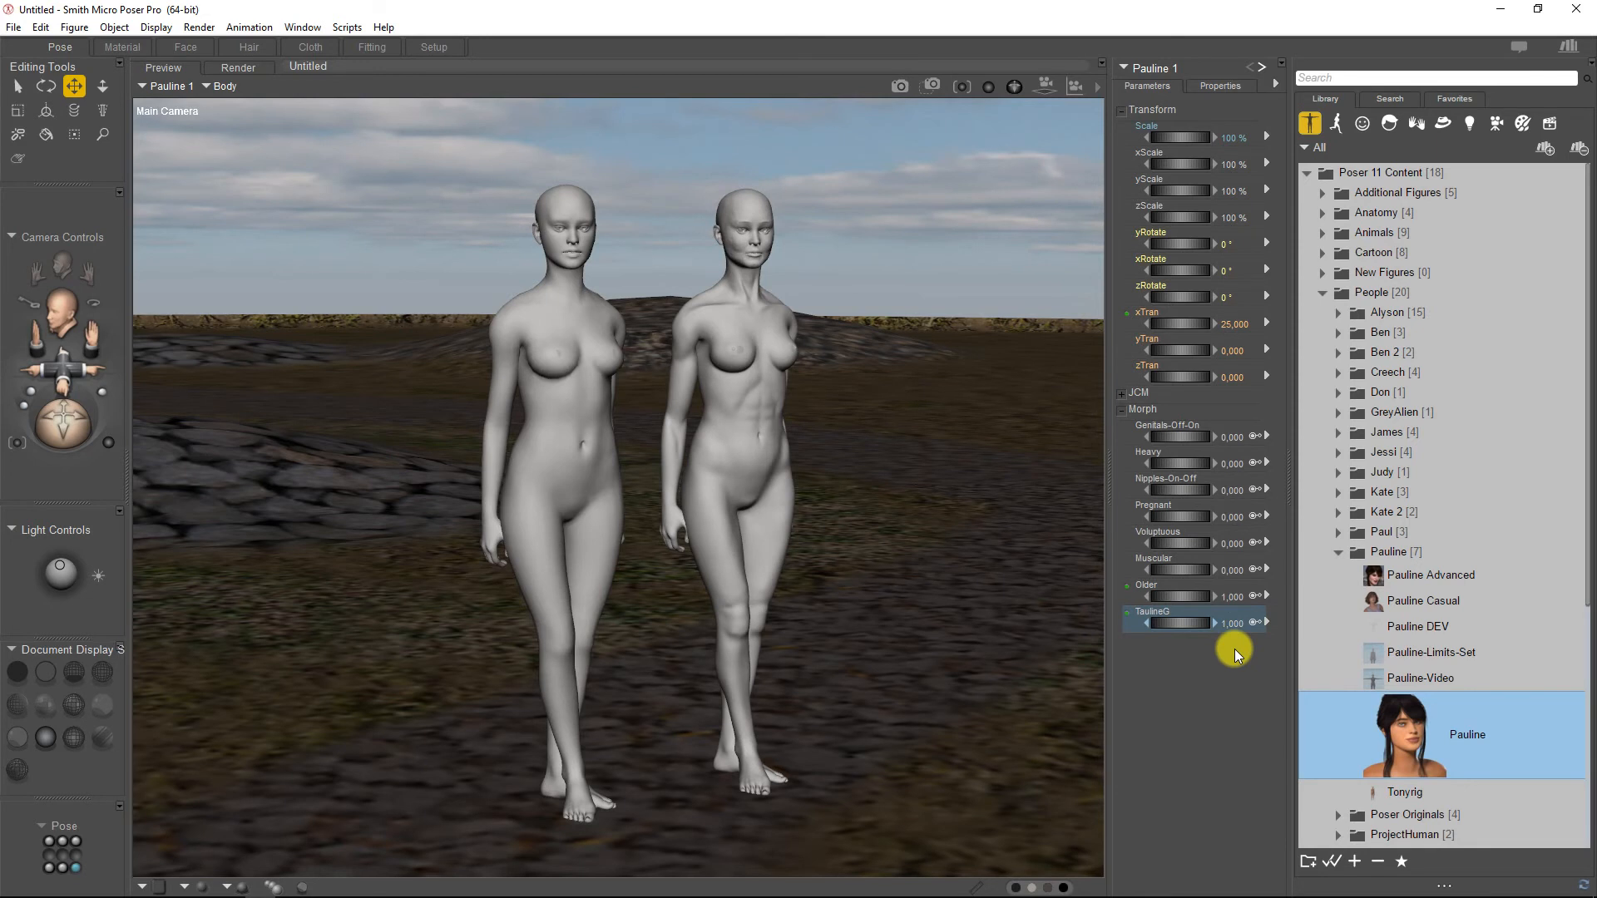
# Switch to Blender and import Pauline-org.obj from the Tauline folder using the Keep Vert Order option
pyautogui.hotkey('alt', 'Tab')
pyautogui.hotkey('alt', 'Tab')
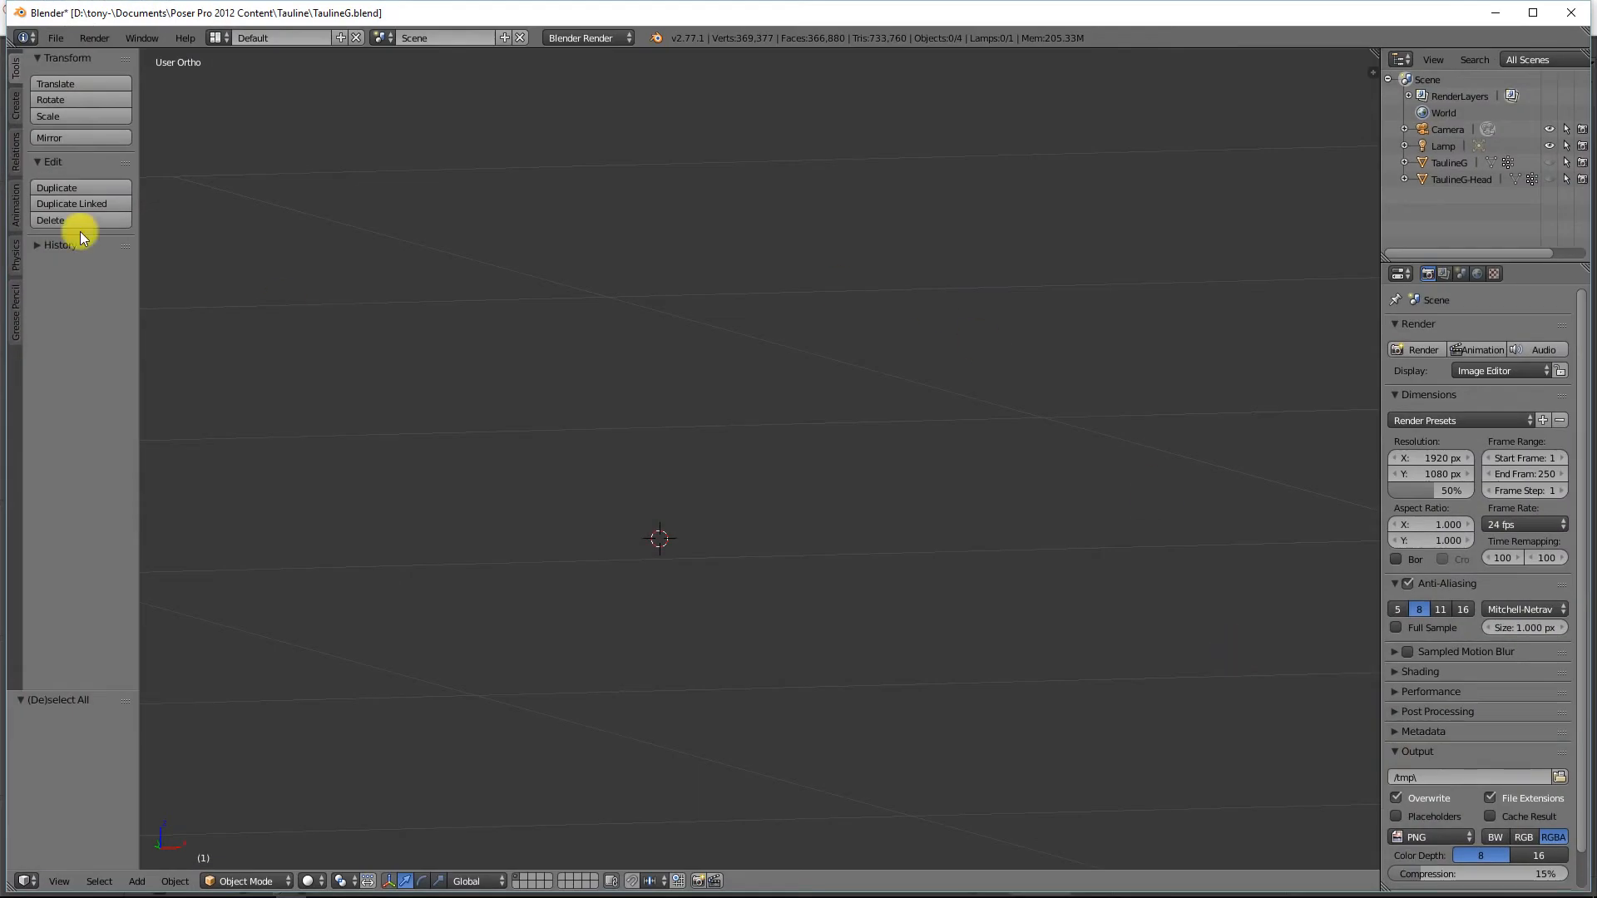
pyautogui.click(58, 38)
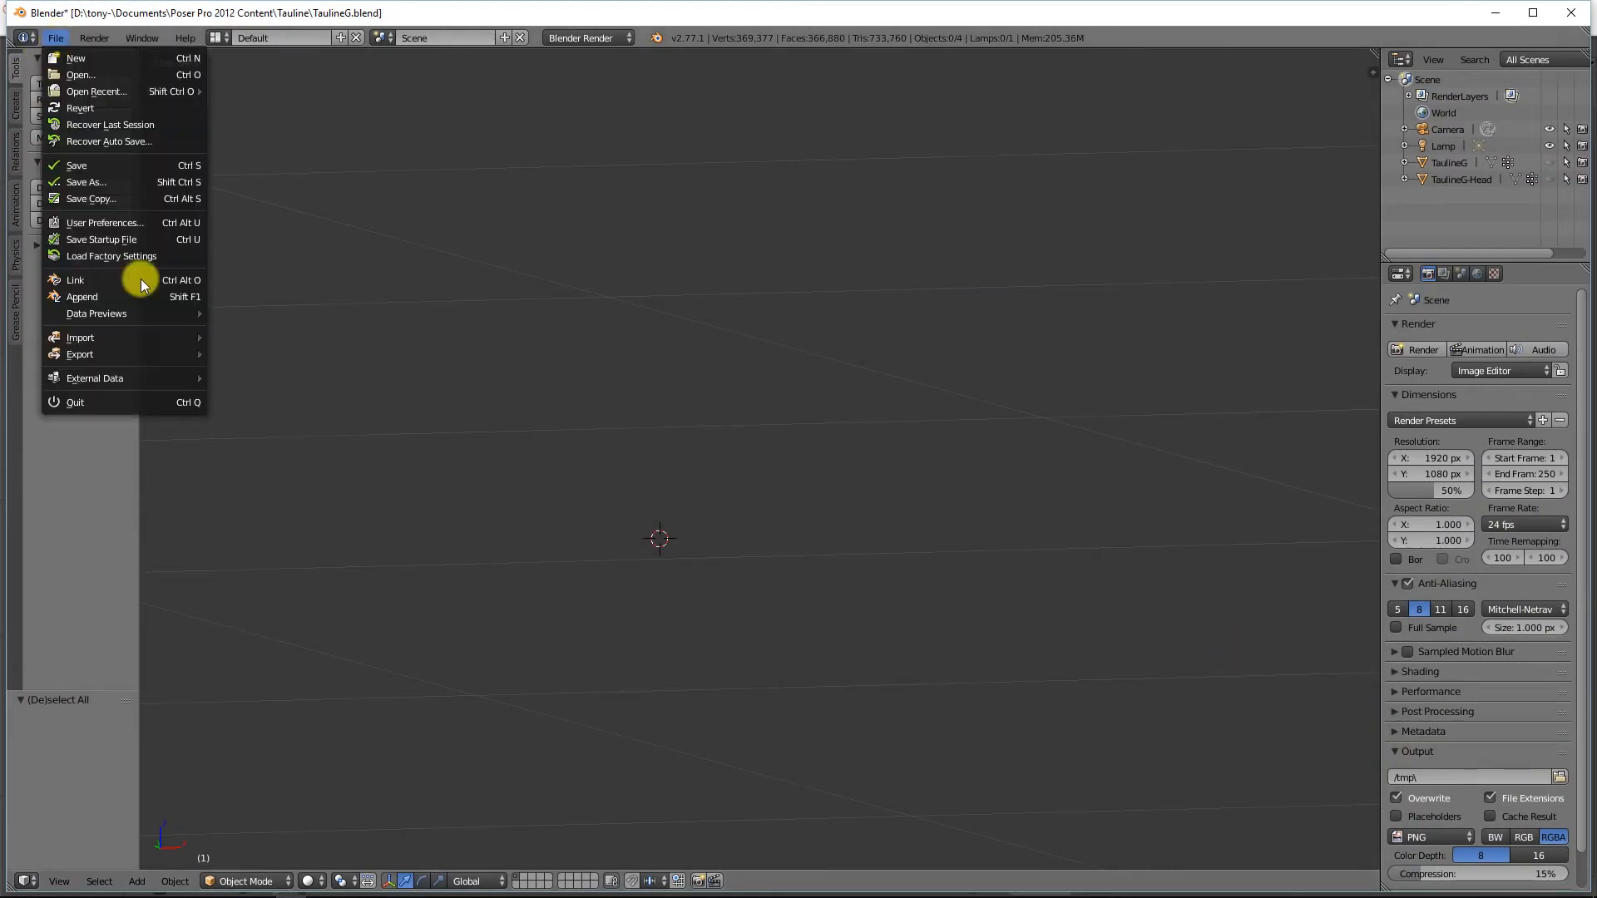
pyautogui.moveTo(117, 336)
pyautogui.click(267, 369)
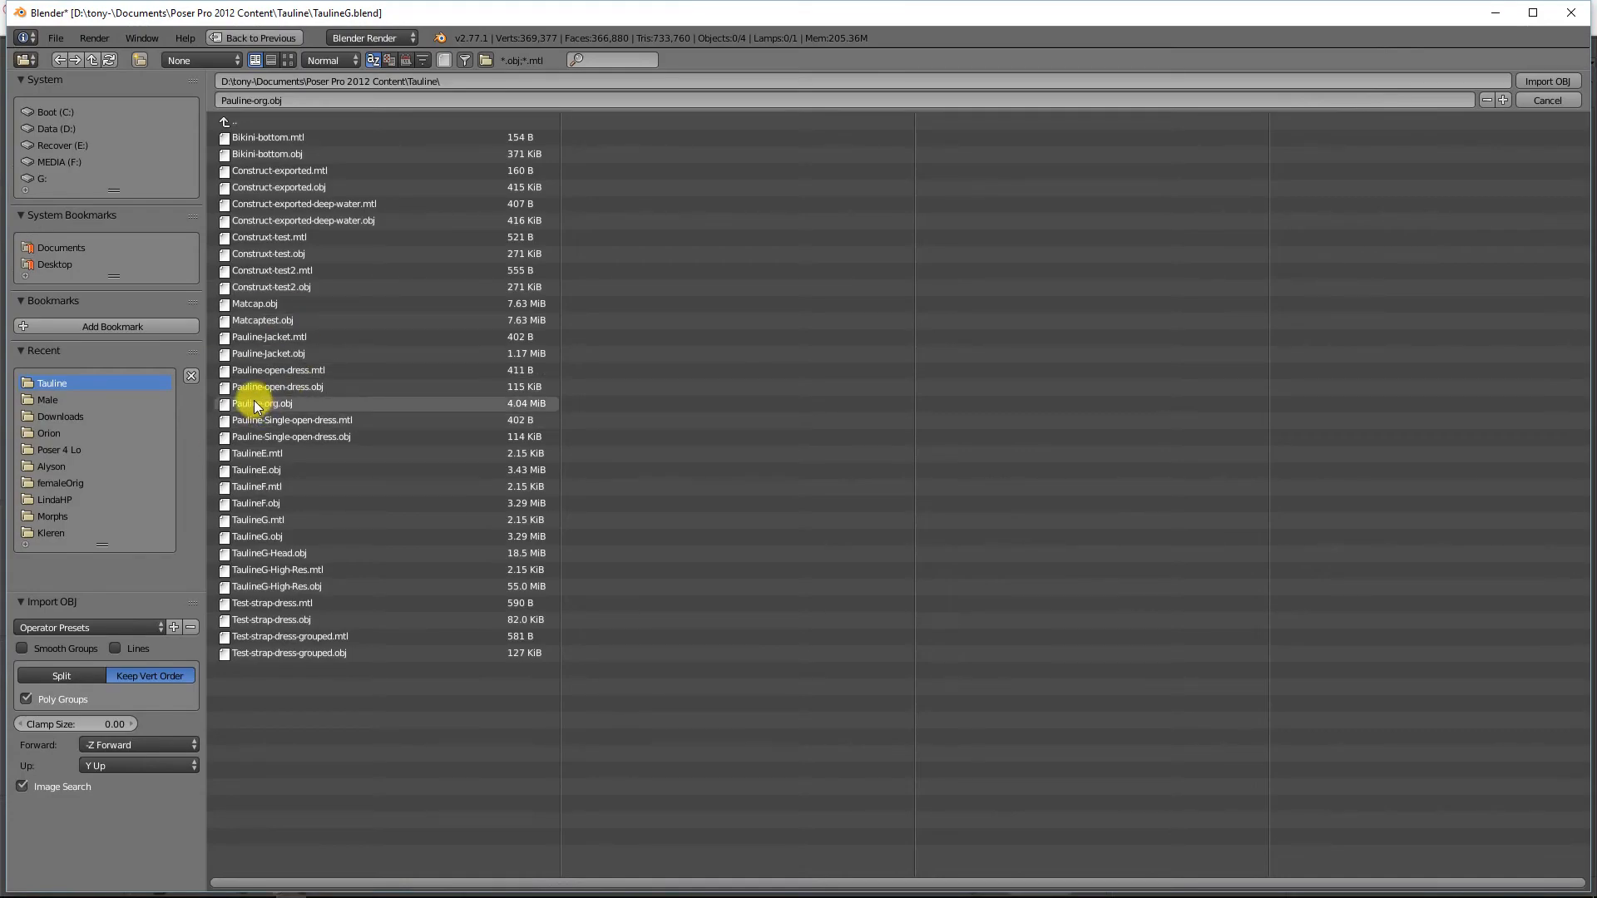
pyautogui.click(253, 402)
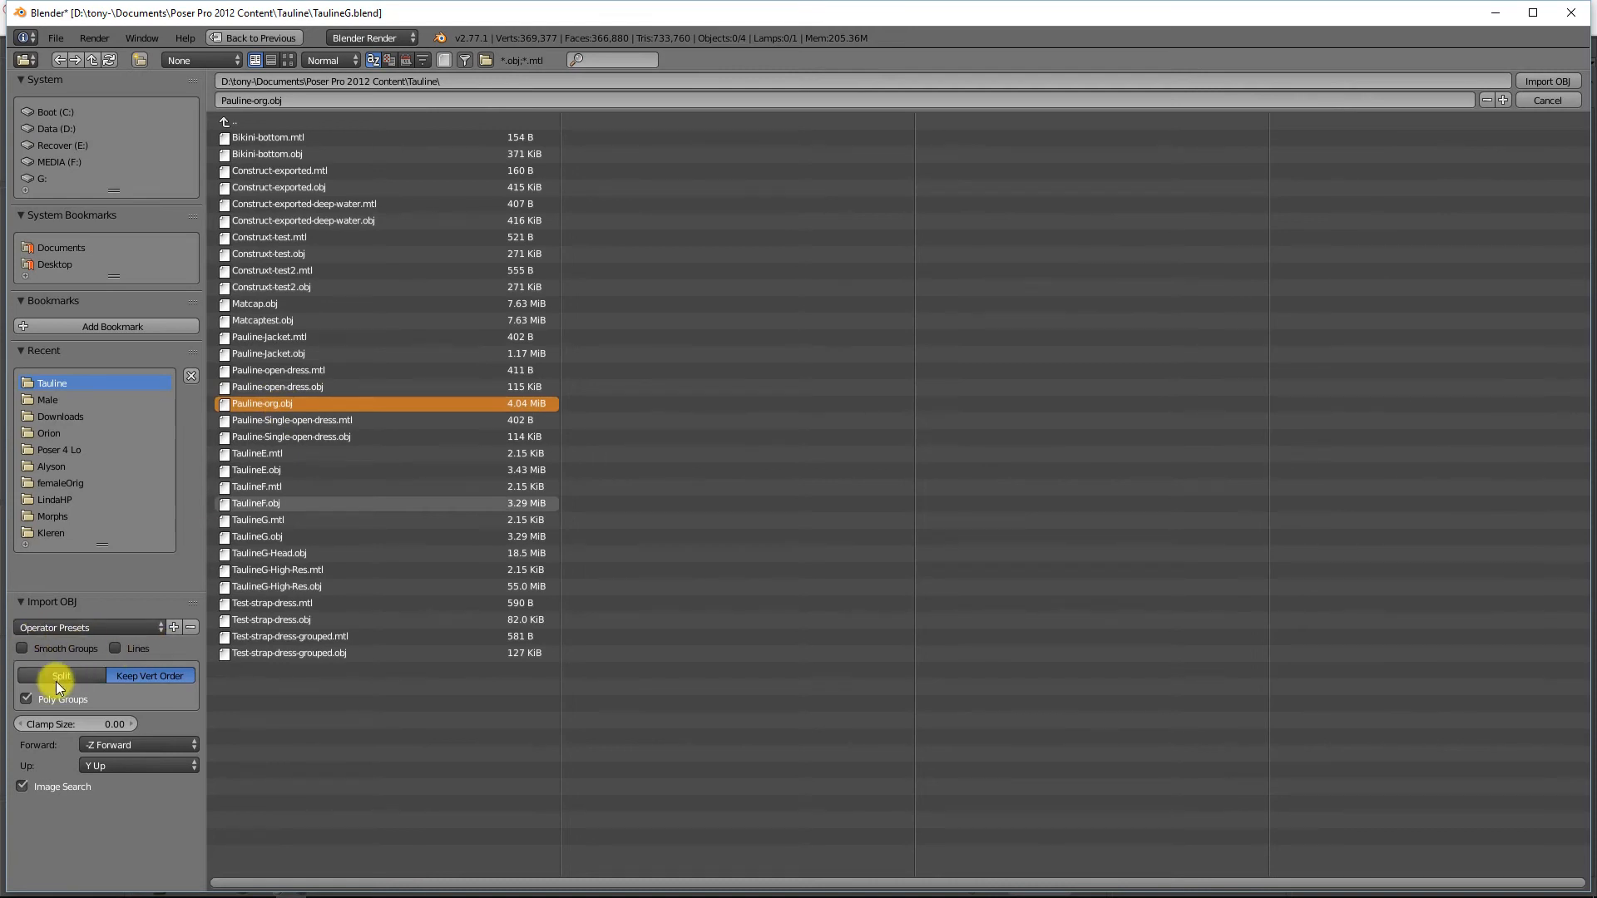
pyautogui.click(133, 680)
pyautogui.click(1548, 80)
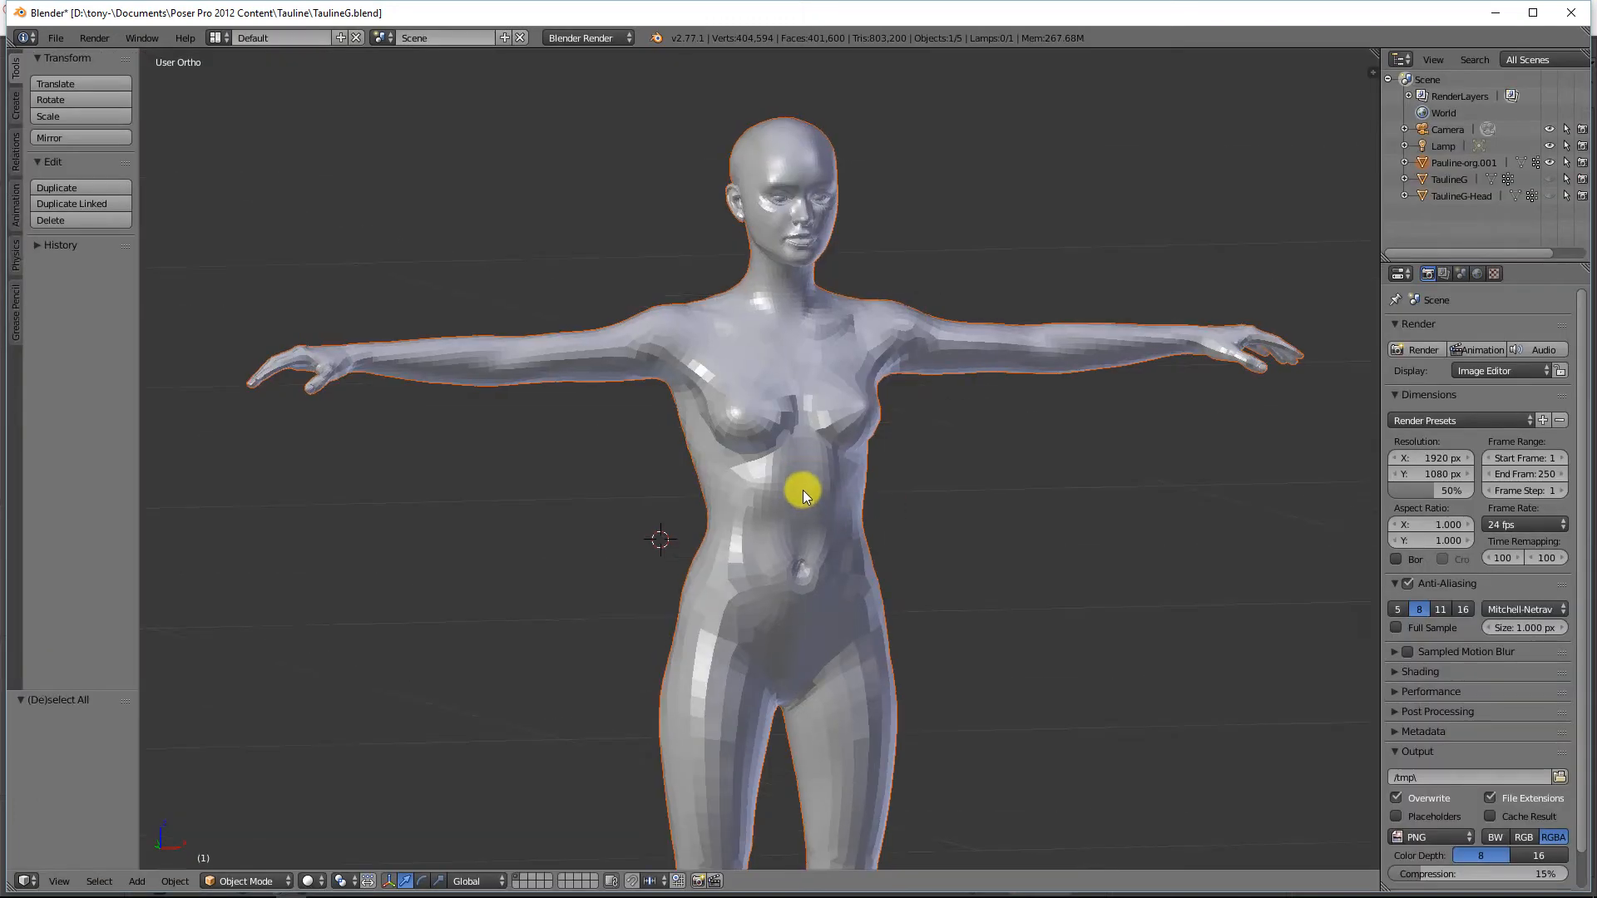
# Make the imported Pauline-org.001 mesh active and put it in Edit Mode with all vertices deselected
pyautogui.moveTo(802, 491); pyautogui.dragTo(687, 426, button='middle')
pyautogui.scroll(-2, 691, 431)
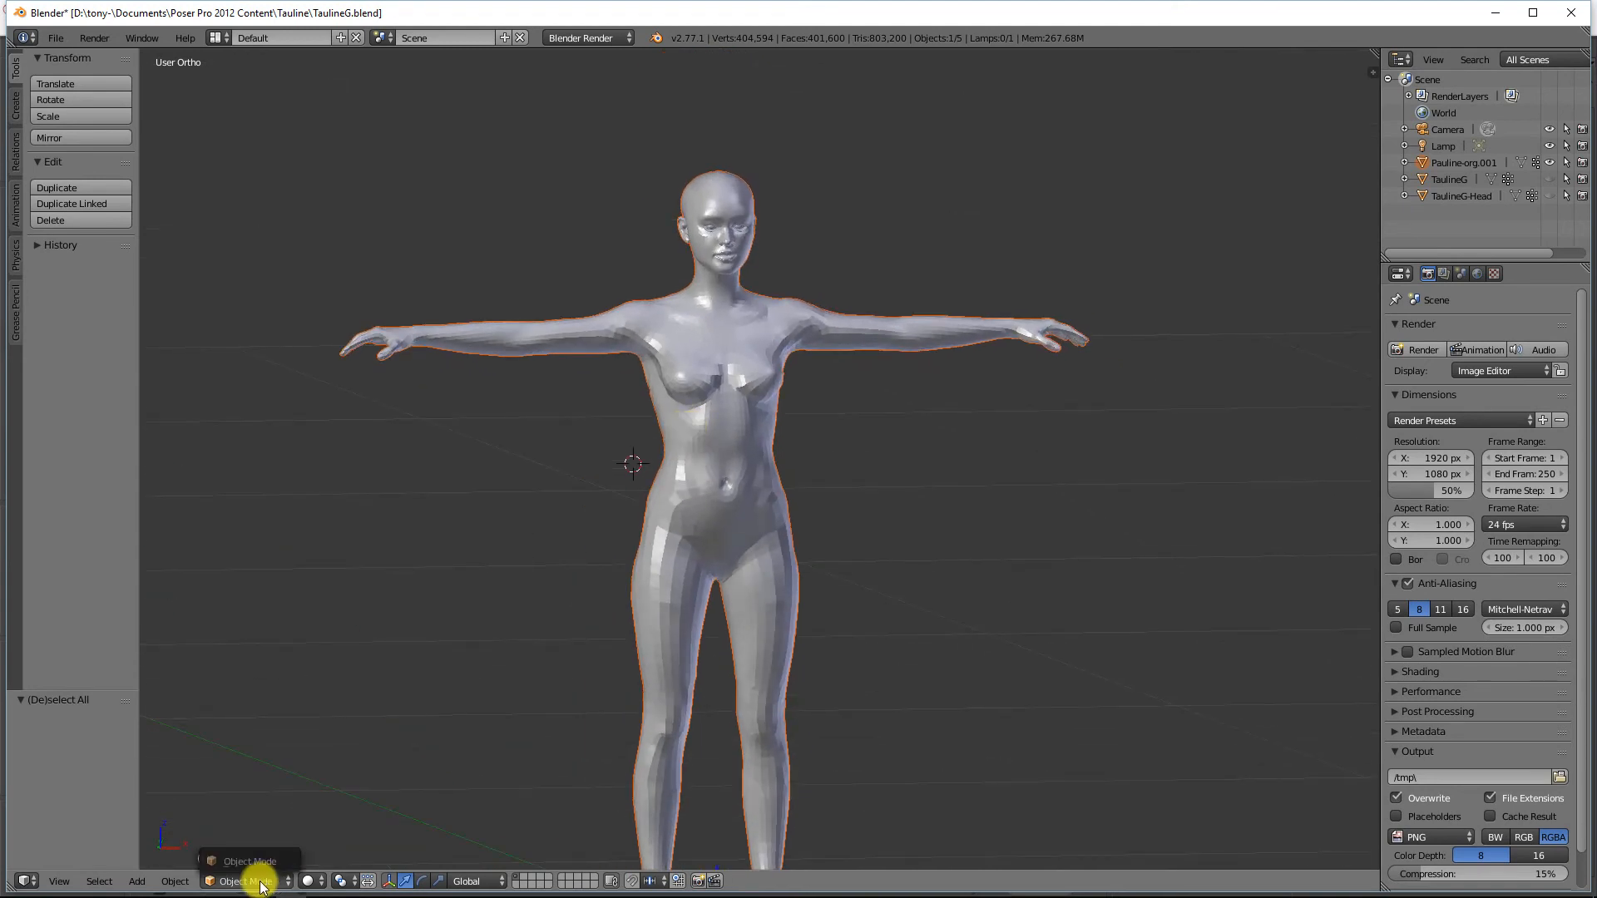
pyautogui.click(1456, 166)
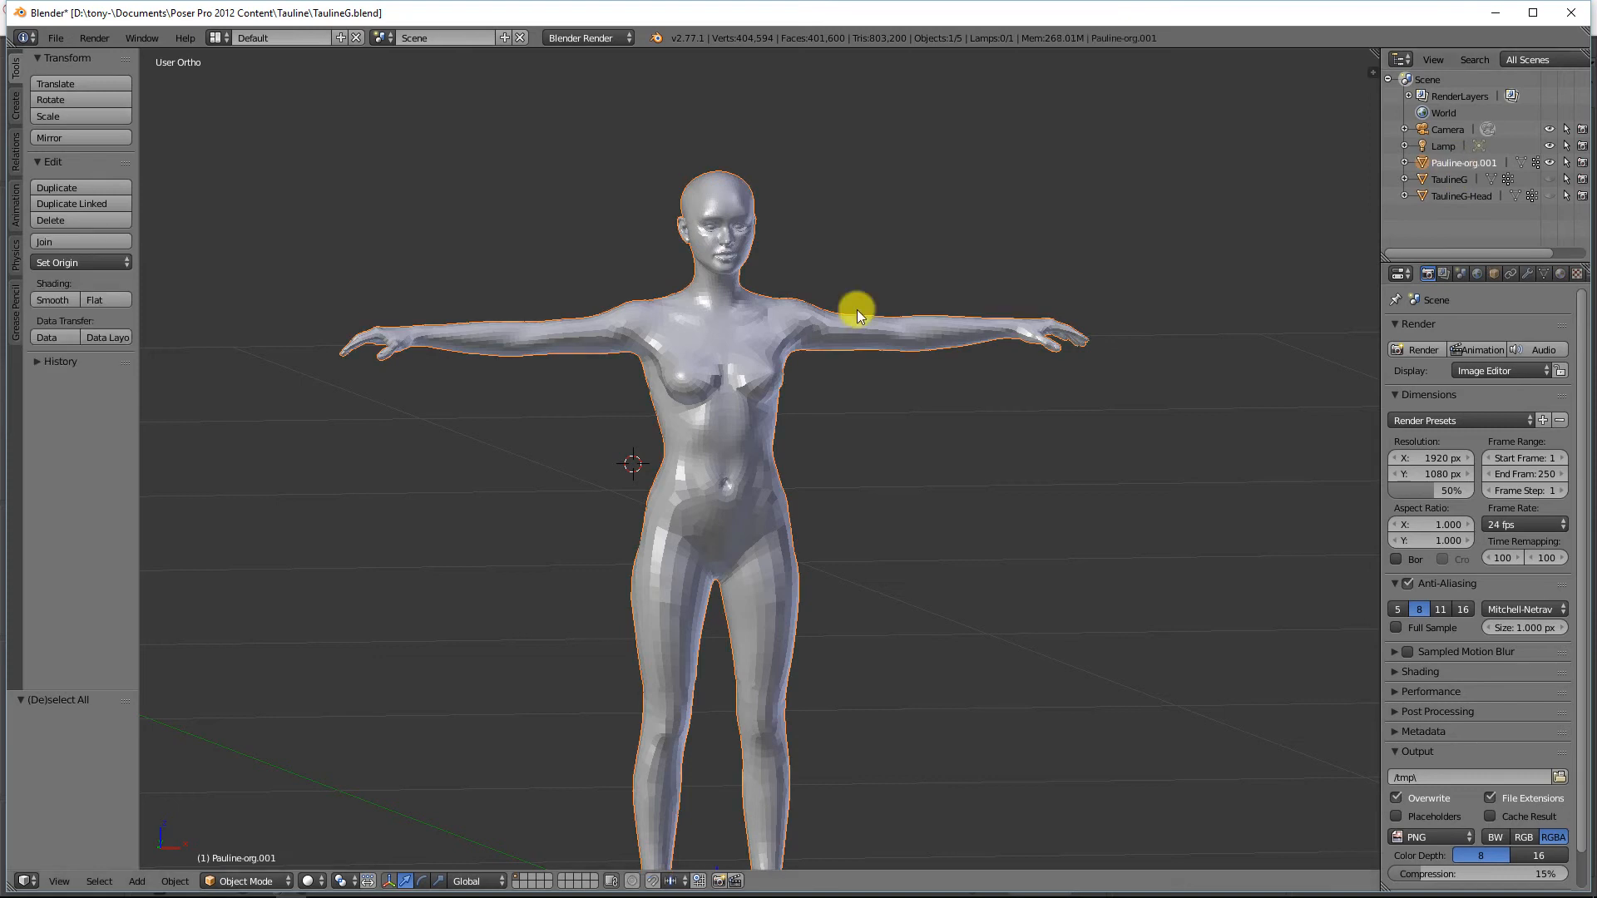
pyautogui.click(258, 880)
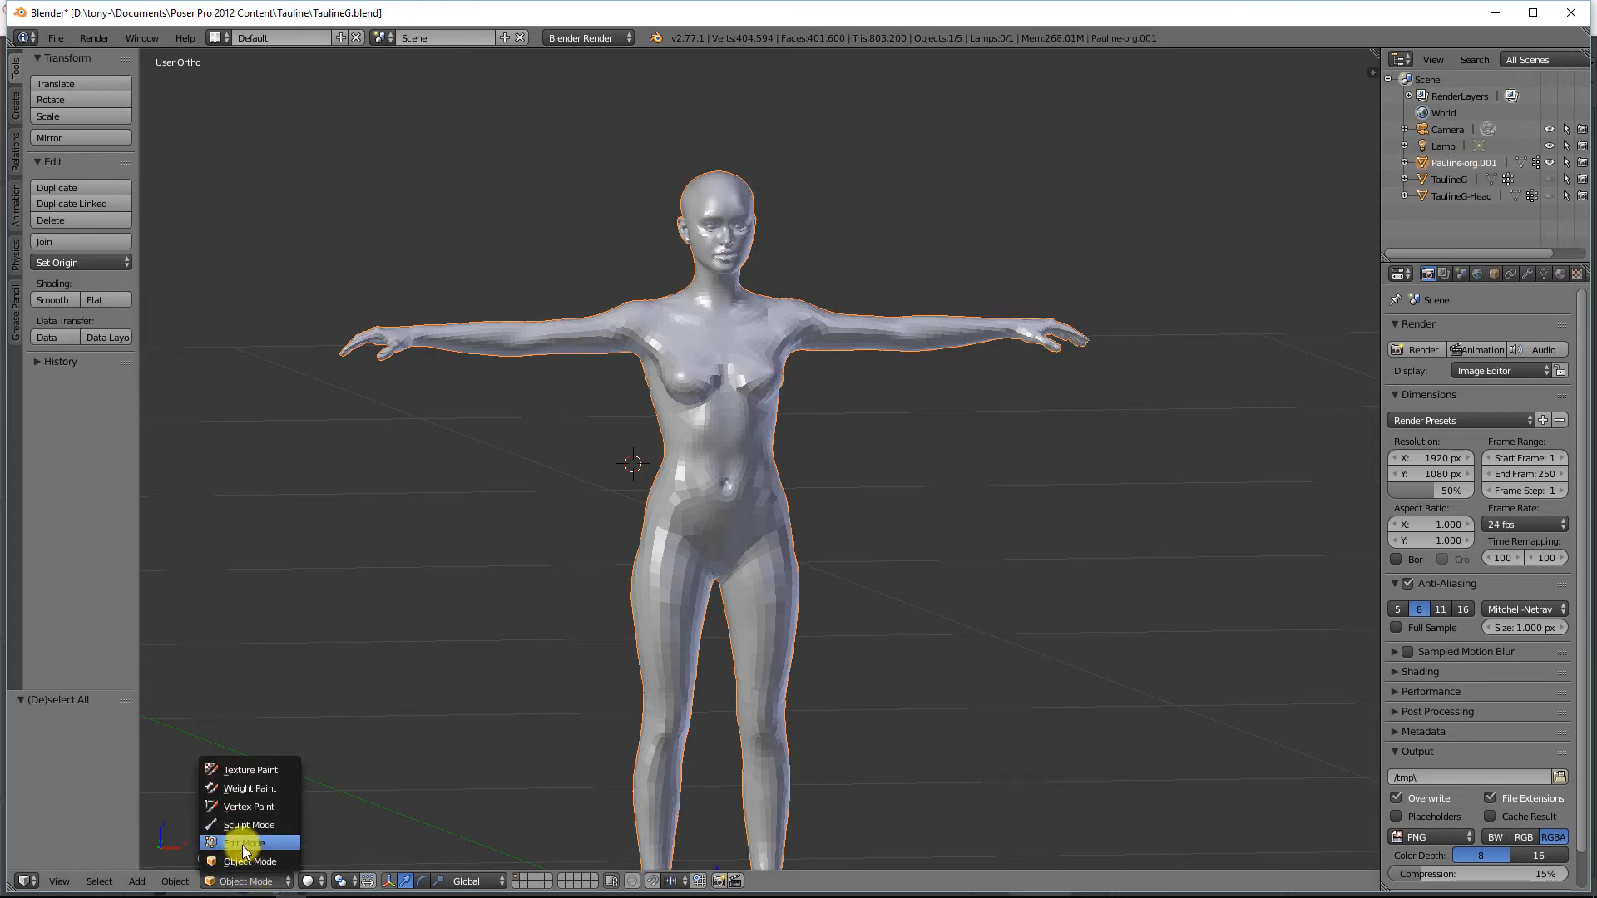
pyautogui.click(241, 845)
pyautogui.press('a')
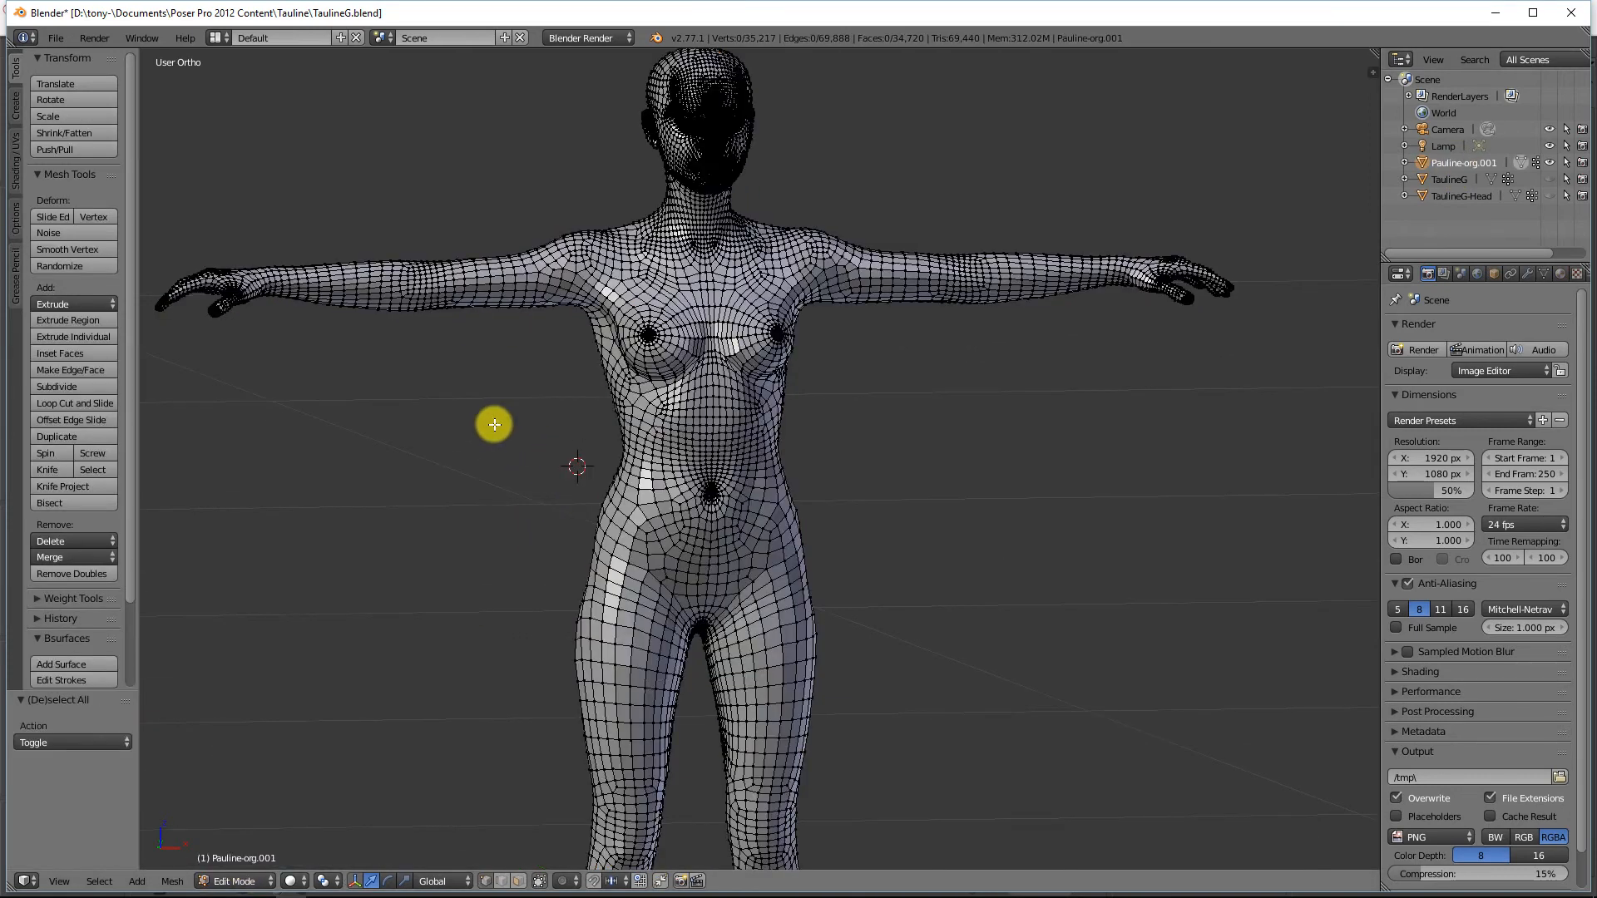
# Try to raise a single vertex on top of the figure's right upper arm along the global Z axis
pyautogui.scroll(5, 490, 420)
pyautogui.keyDown('shift'); pyautogui.moveTo(487, 412); pyautogui.dragTo(613, 614, button='middle'); pyautogui.keyUp('shift')
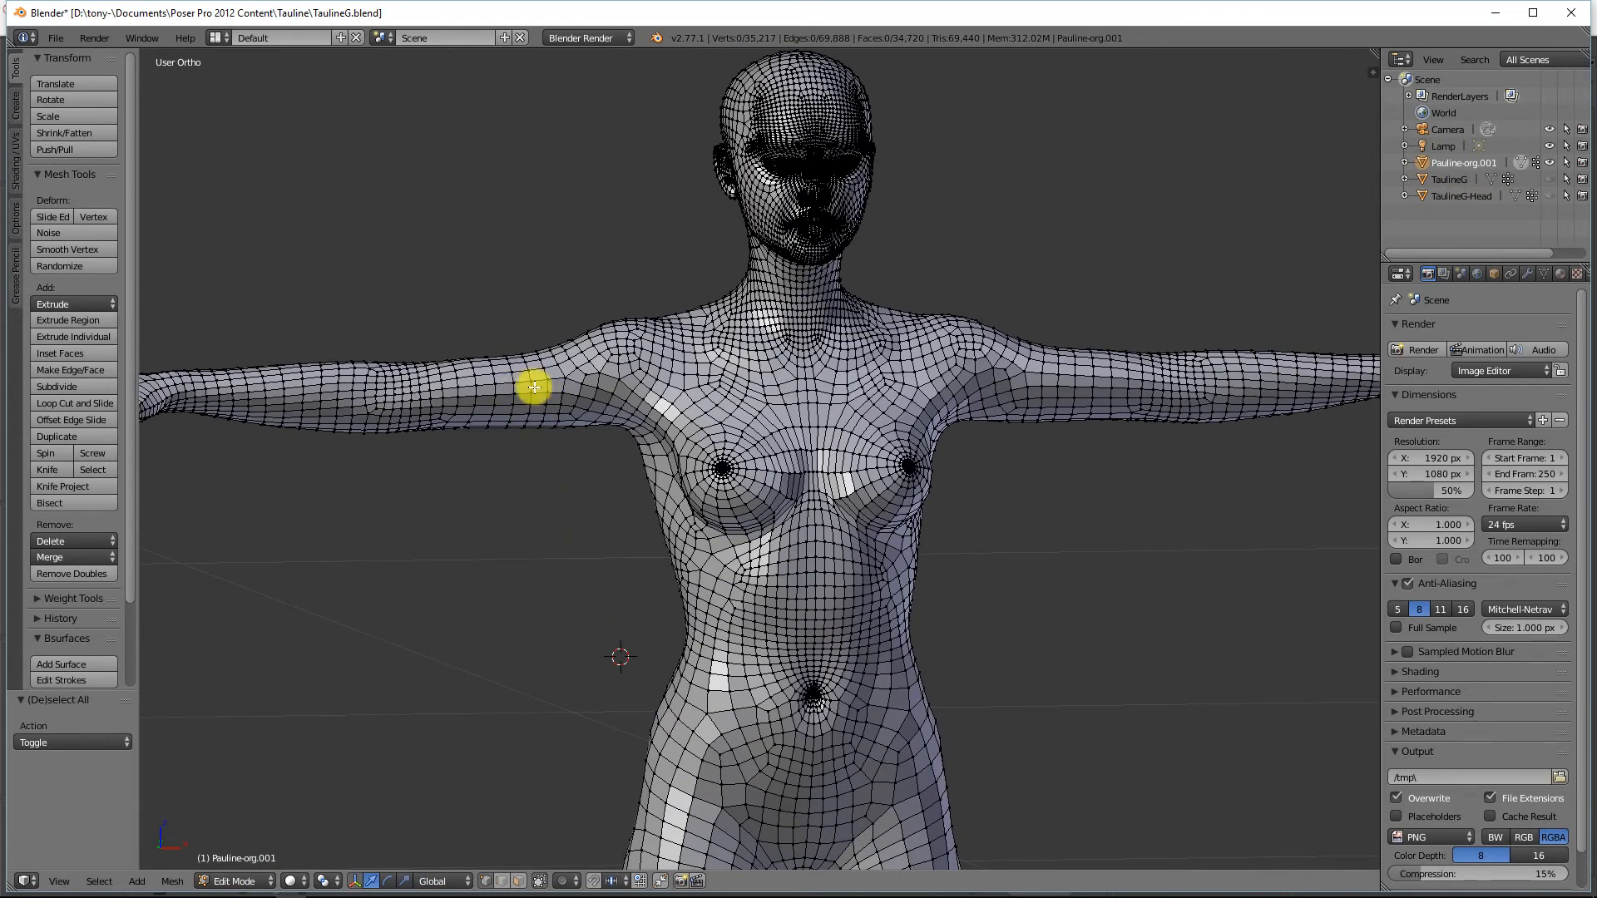
pyautogui.rightClick(526, 359)
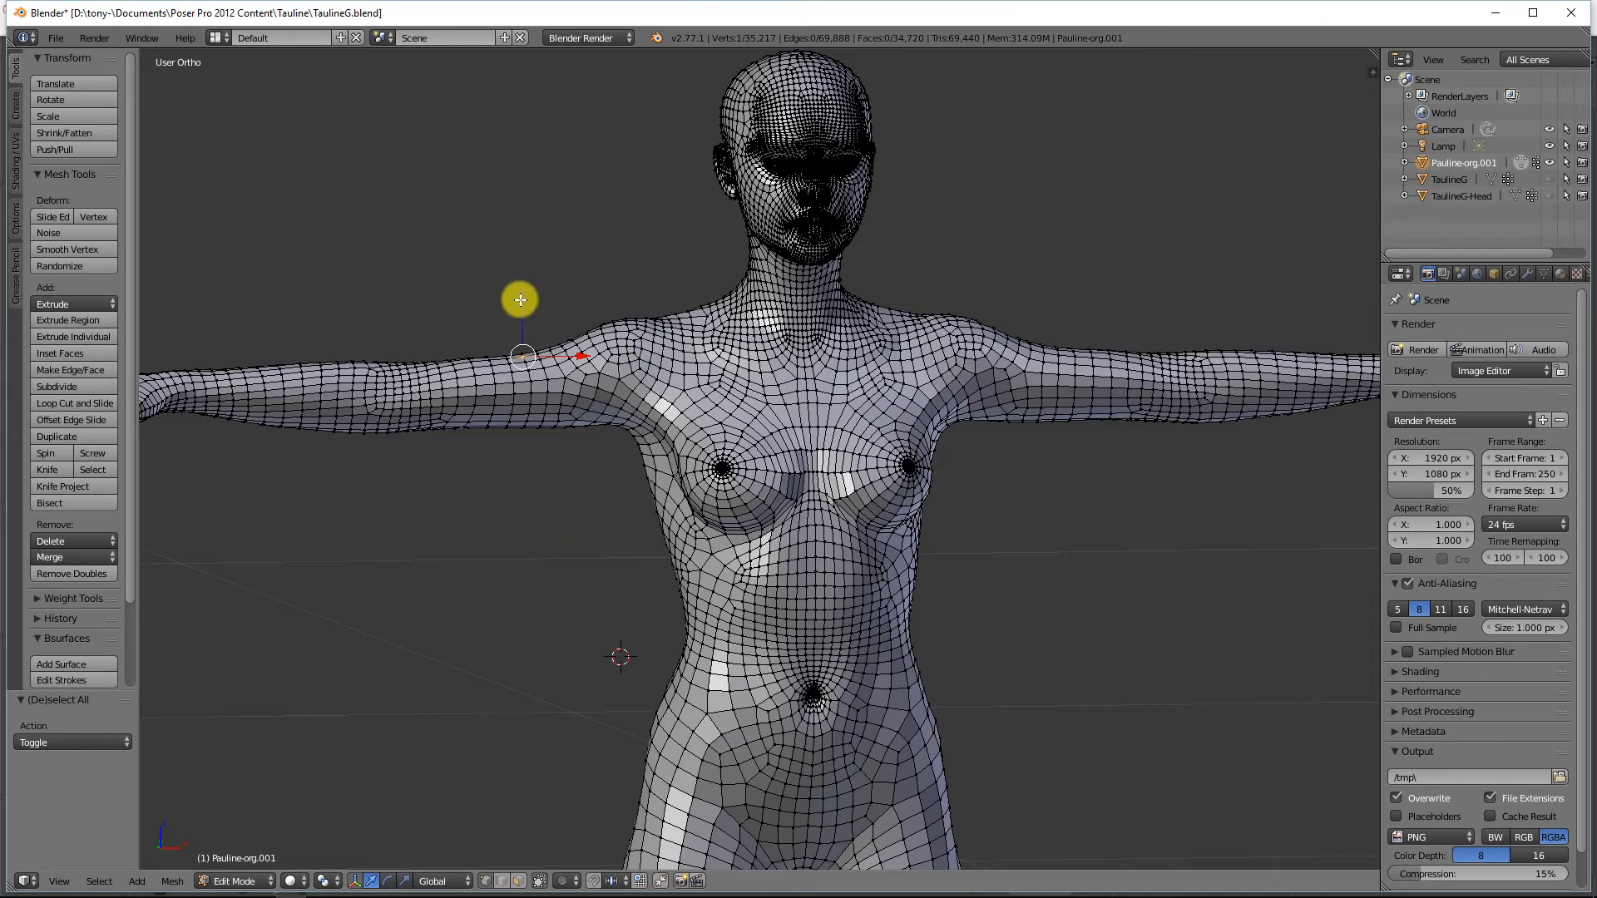
pyautogui.press('g')
pyautogui.press('z')
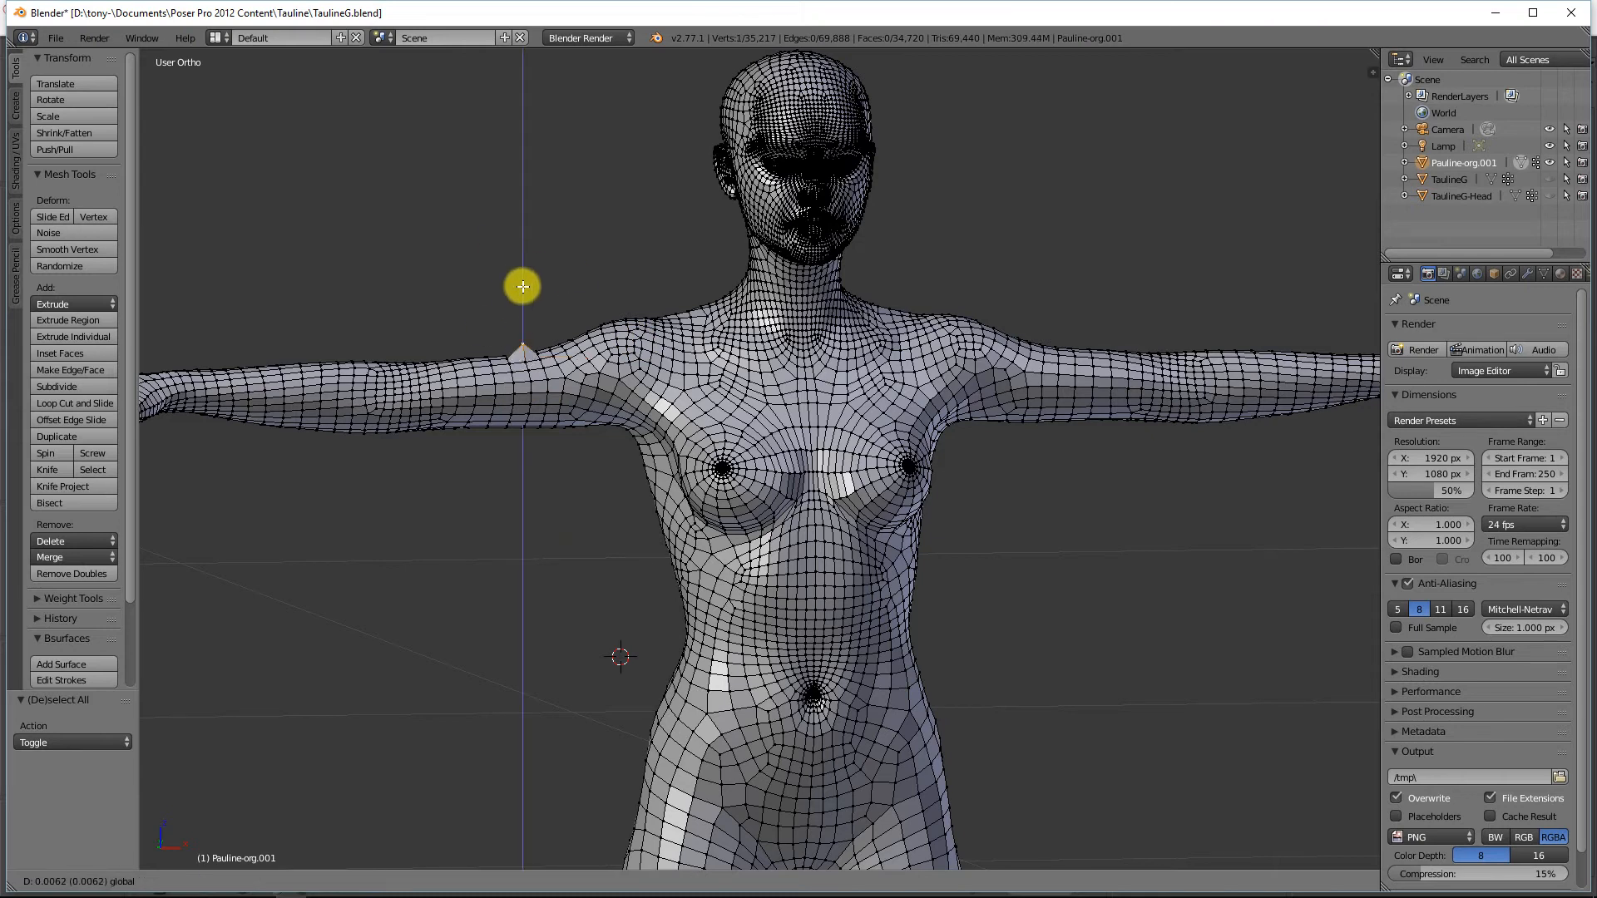
pyautogui.click(521, 282)
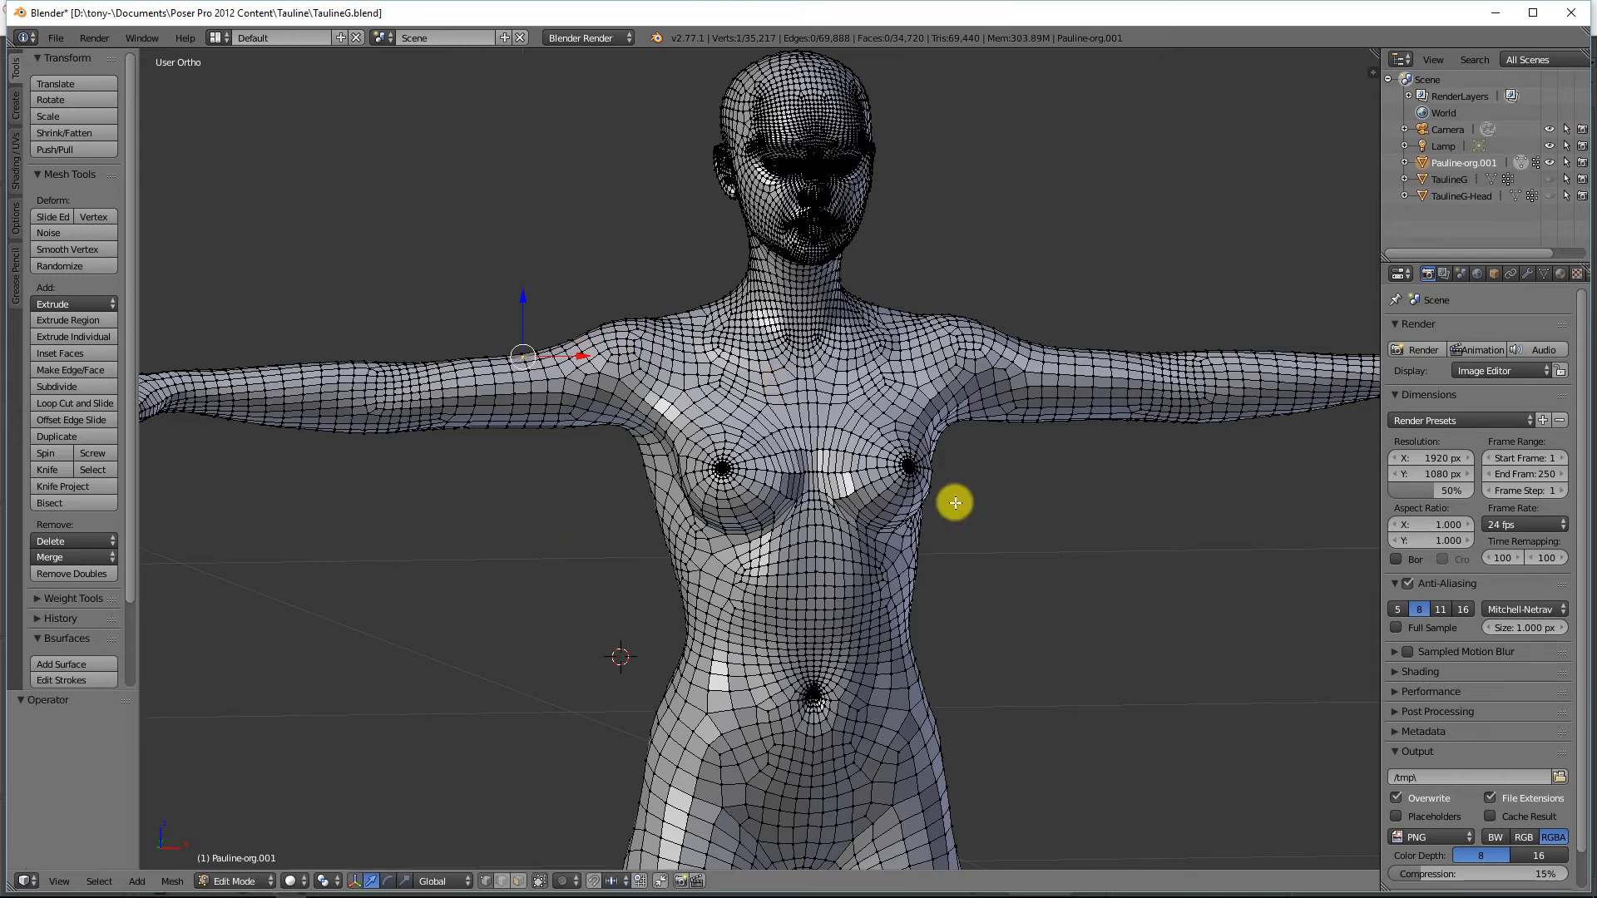
# Switch to Sculpt Mode and carve muscle creases into the abdomen, collarbones and arms with the subtracting Crease brush
pyautogui.scroll(-2, 811, 549)
pyautogui.moveTo(814, 558)
pyautogui.mouseDown(button='middle')
pyautogui.moveTo(751, 559)
pyautogui.moveTo(805, 557)
pyautogui.mouseUp(button='middle')
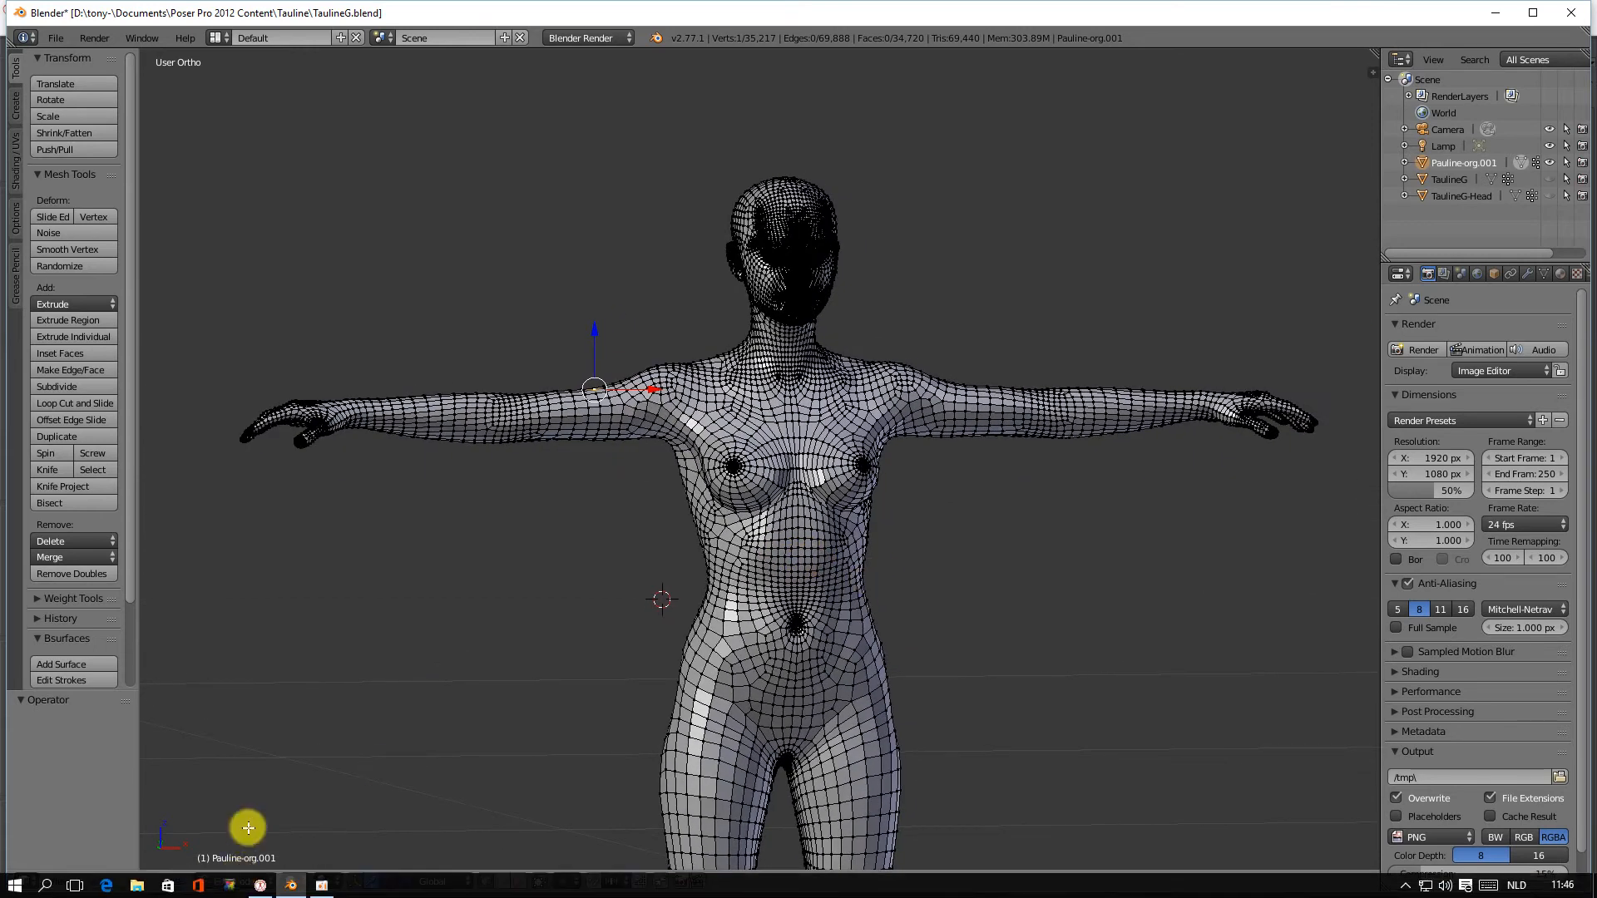
pyautogui.click(241, 881)
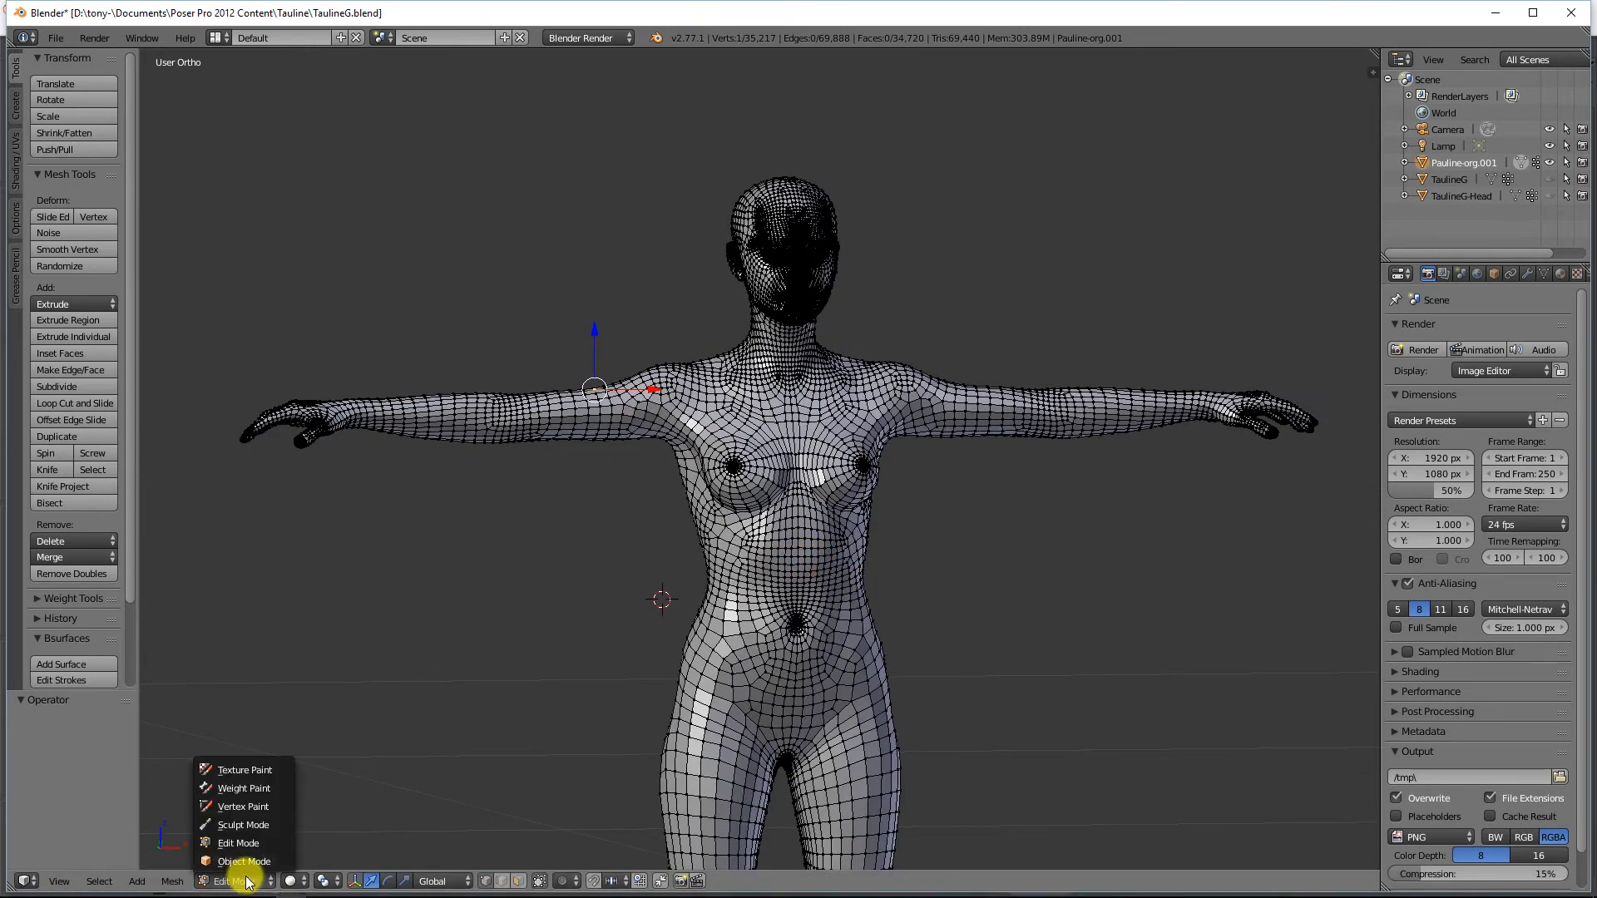
pyautogui.click(239, 826)
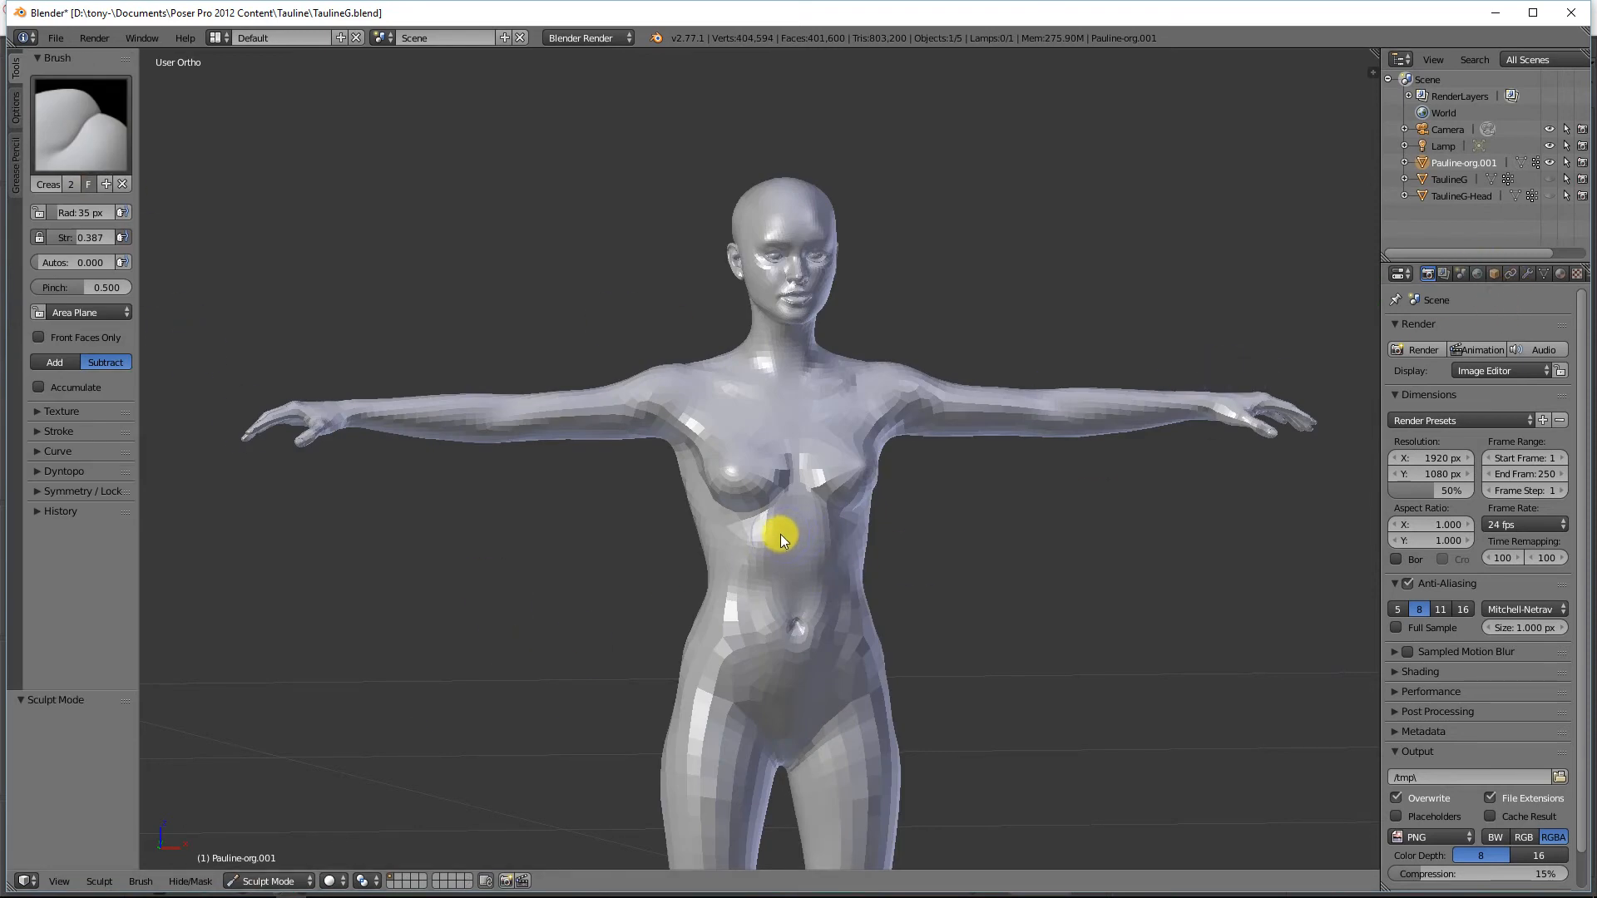
pyautogui.moveTo(801, 537)
pyautogui.mouseDown()
pyautogui.moveTo(765, 578)
pyautogui.moveTo(759, 634)
pyautogui.mouseUp()
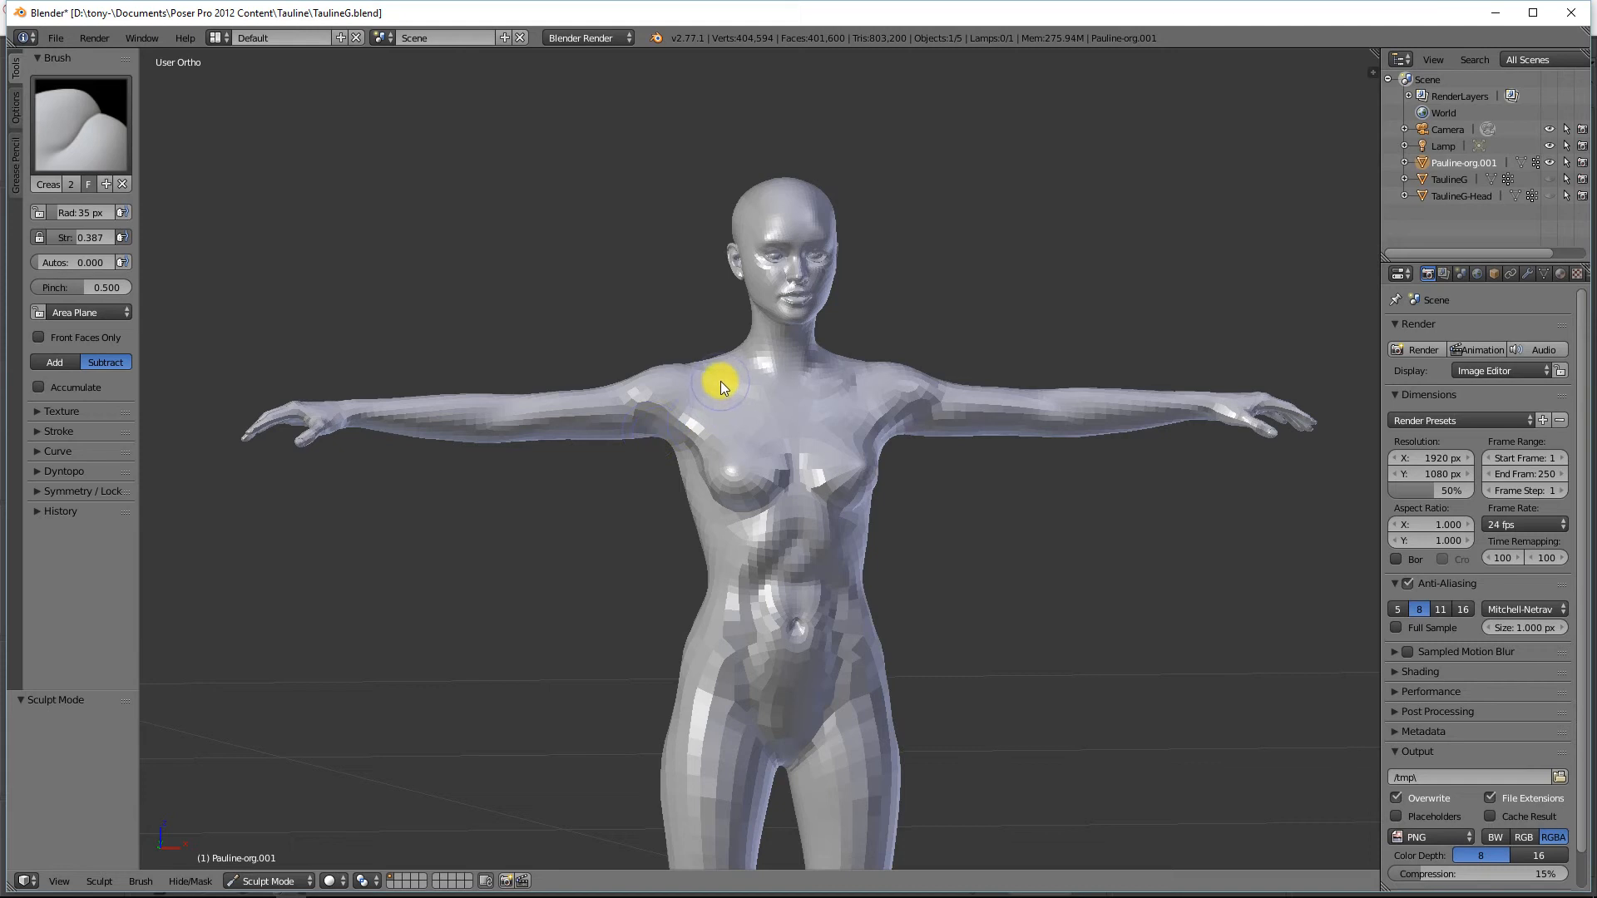
pyautogui.moveTo(721, 381)
pyautogui.mouseDown()
pyautogui.moveTo(766, 395)
pyautogui.moveTo(733, 383)
pyautogui.mouseUp()
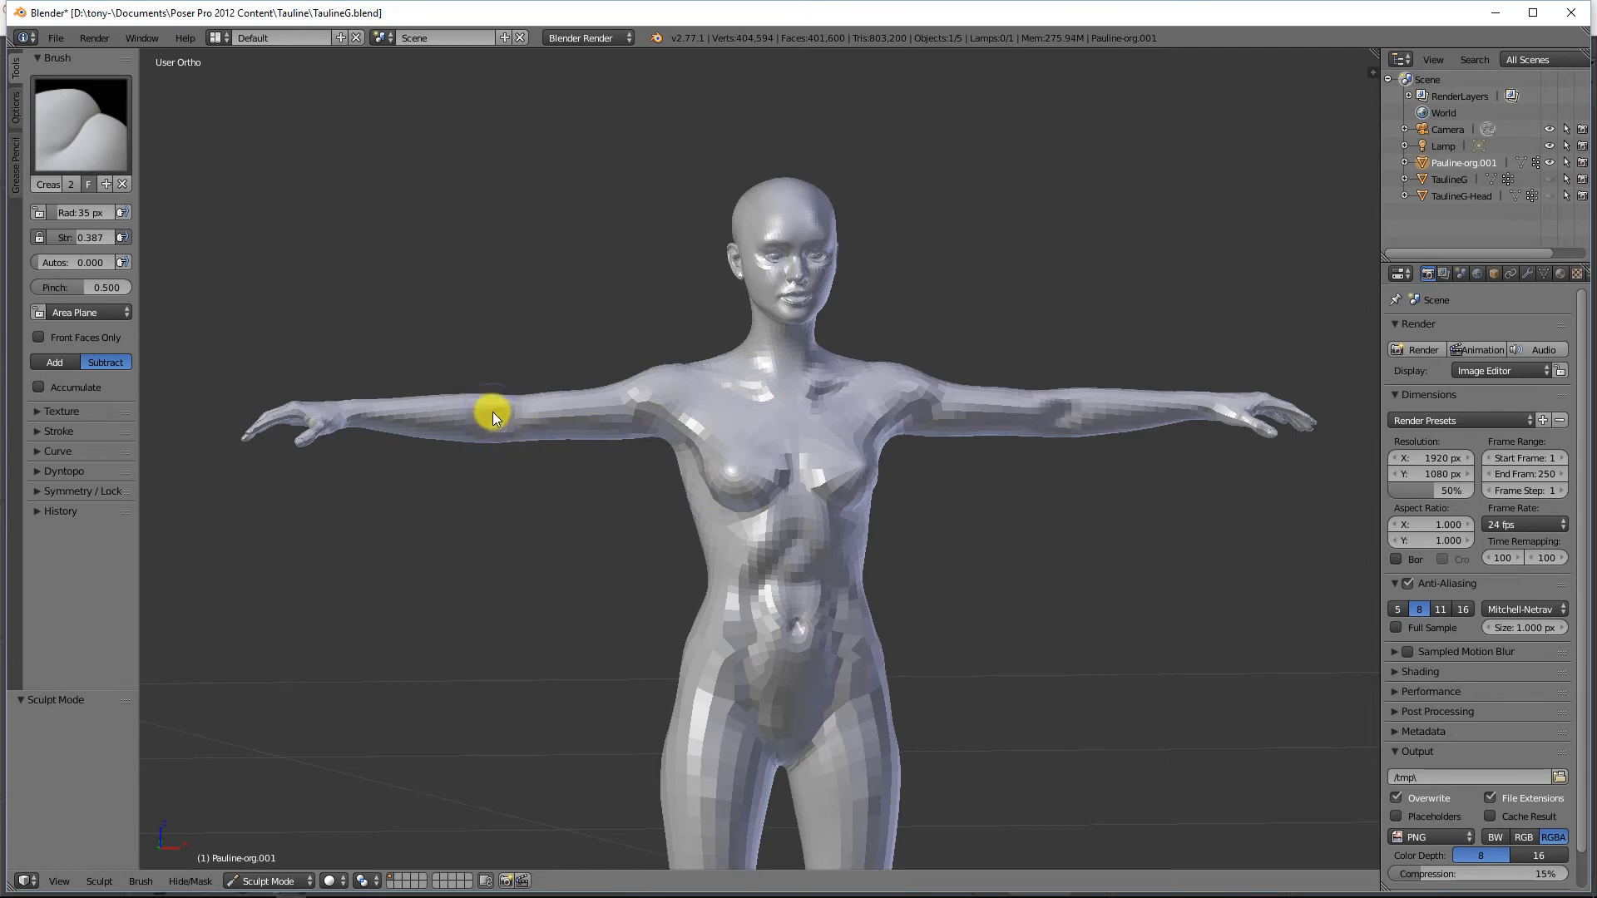
pyautogui.scroll(-2, 963, 578)
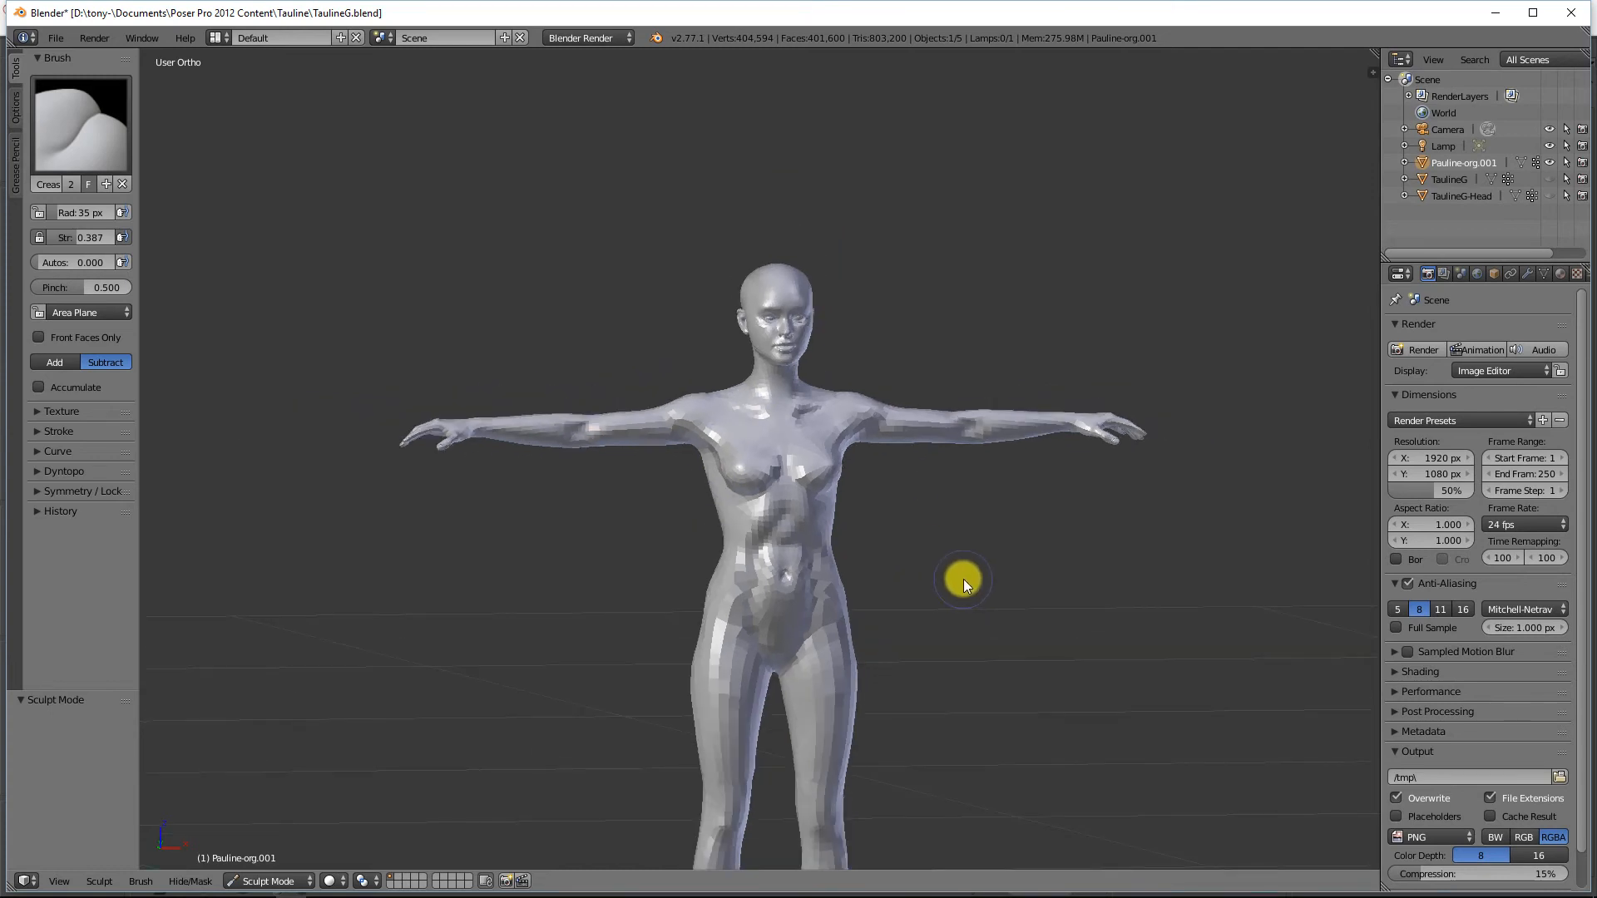
pyautogui.moveTo(935, 577)
pyautogui.mouseDown(button='middle')
pyautogui.moveTo(827, 579)
pyautogui.moveTo(905, 580)
pyautogui.mouseUp(button='middle')
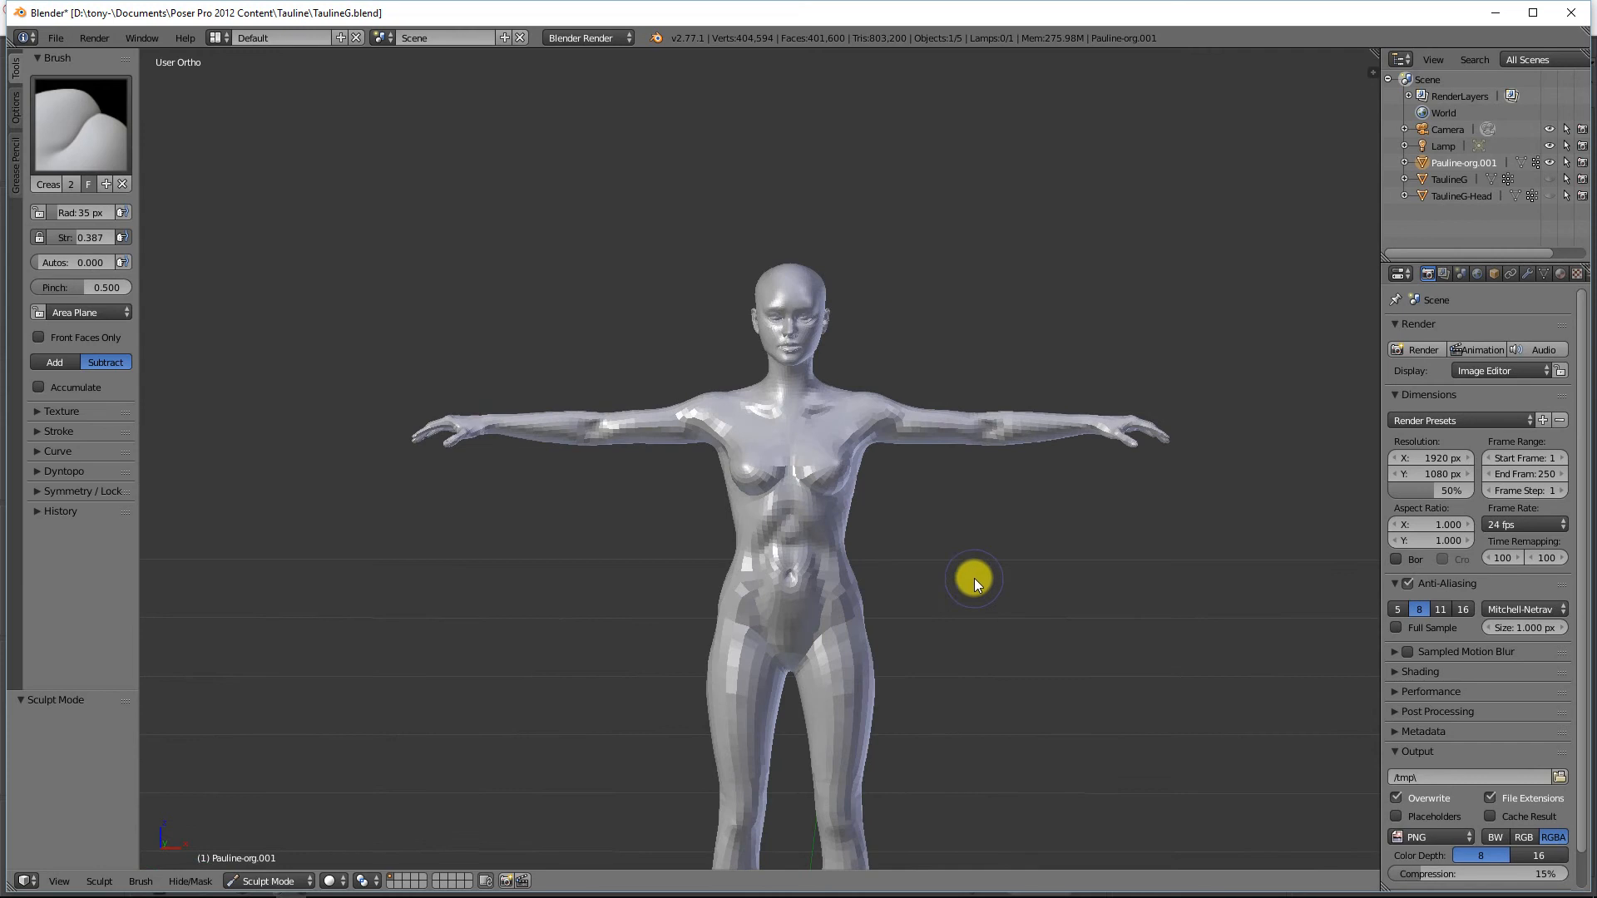
# Delete the Pauline-org.001 object and make the hidden TaulineG mesh active and visible
pyautogui.rightClick(1457, 162)
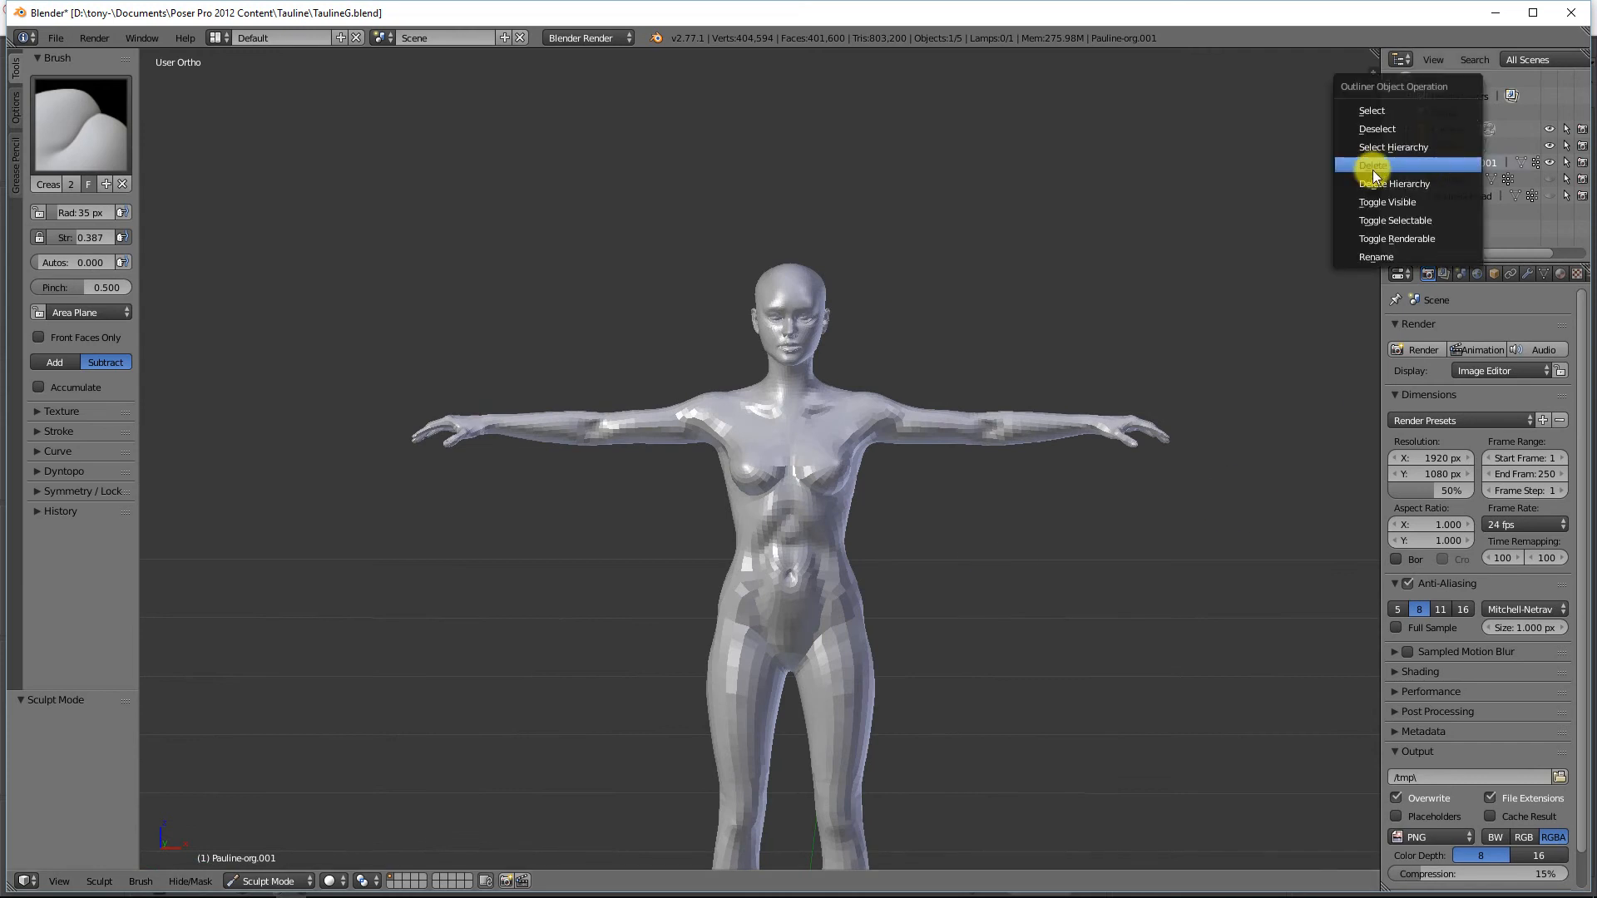
pyautogui.click(1373, 169)
pyautogui.click(1452, 181)
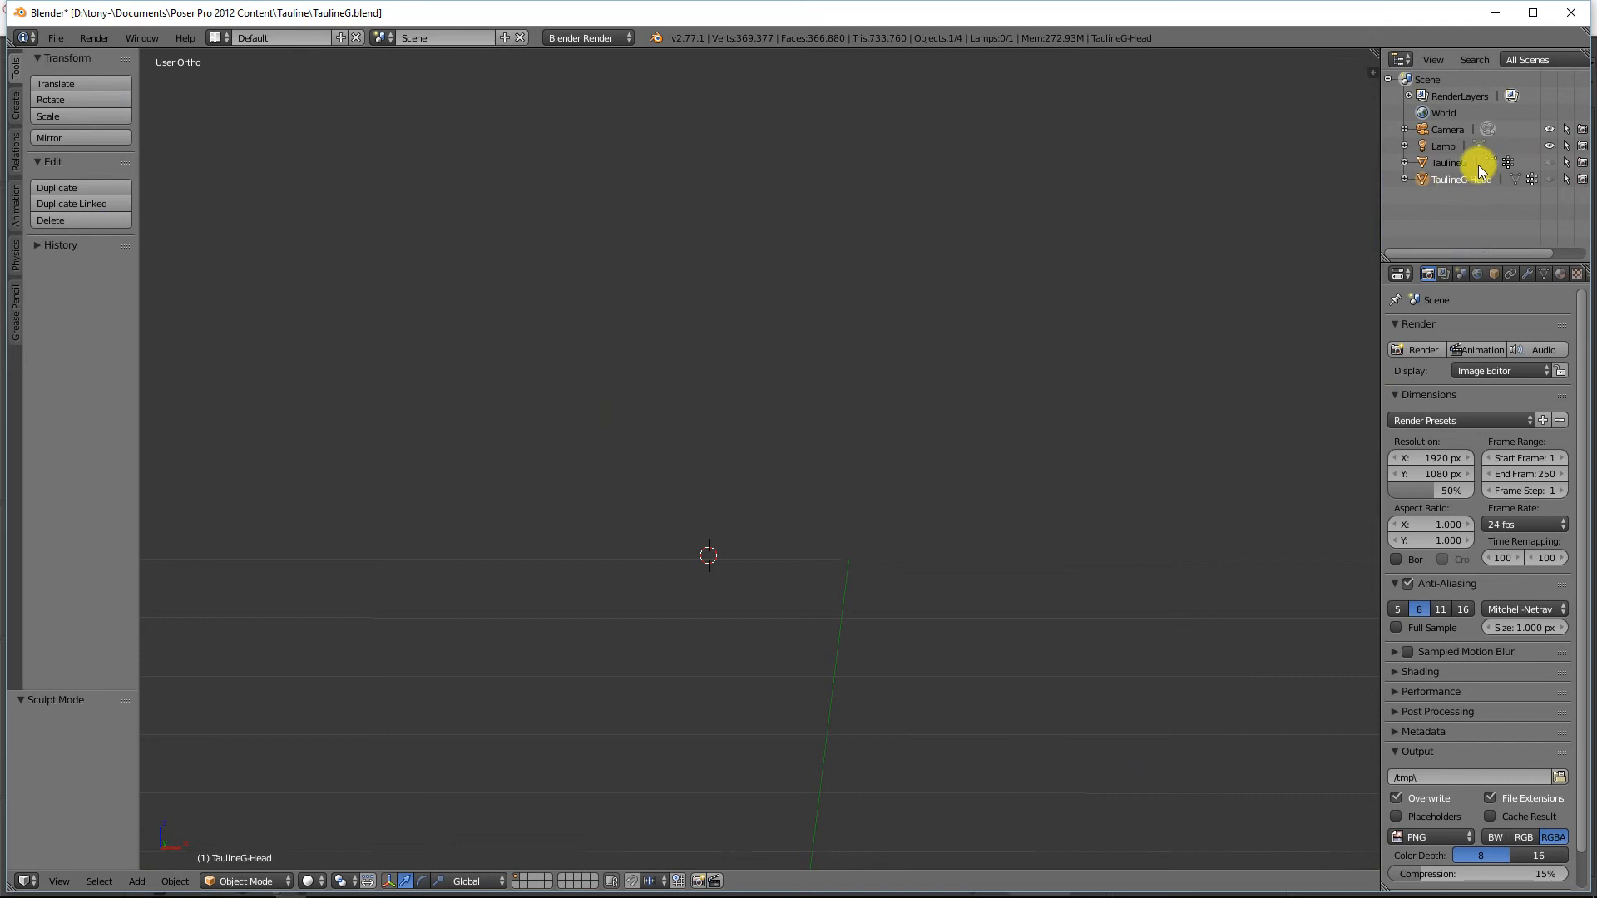
pyautogui.click(1457, 165)
pyautogui.click(1549, 163)
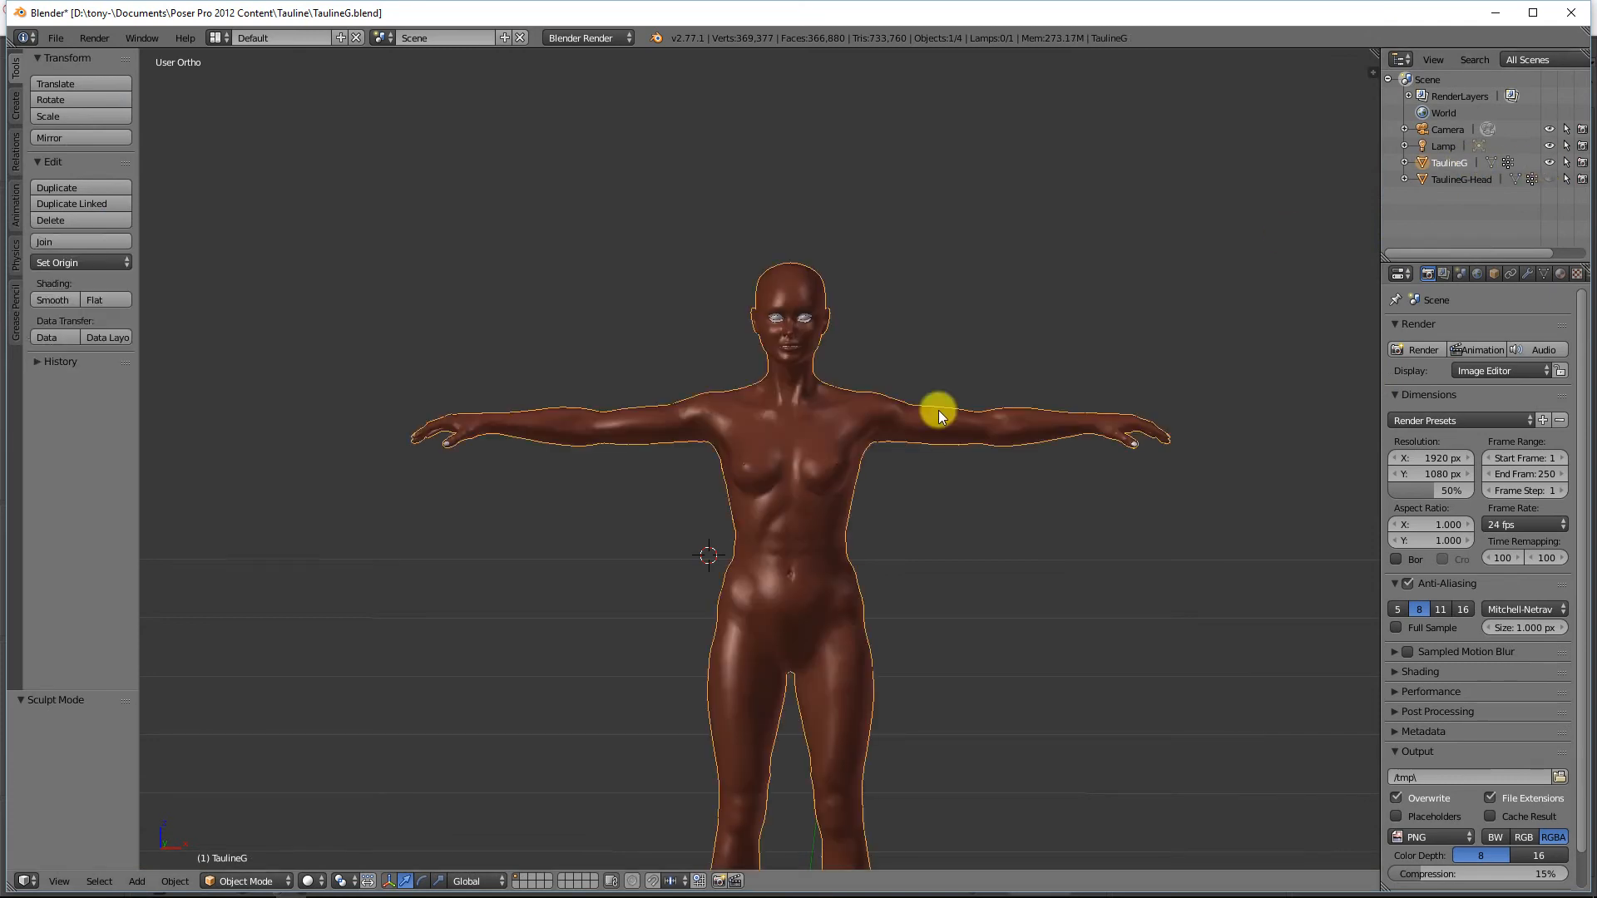
# Turn on Matcap shading for the viewport to display the whole TaulineG figure with it
pyautogui.keyDown('shift'); pyautogui.moveTo(939, 537); pyautogui.dragTo(905, 457, button='middle'); pyautogui.keyUp('shift')
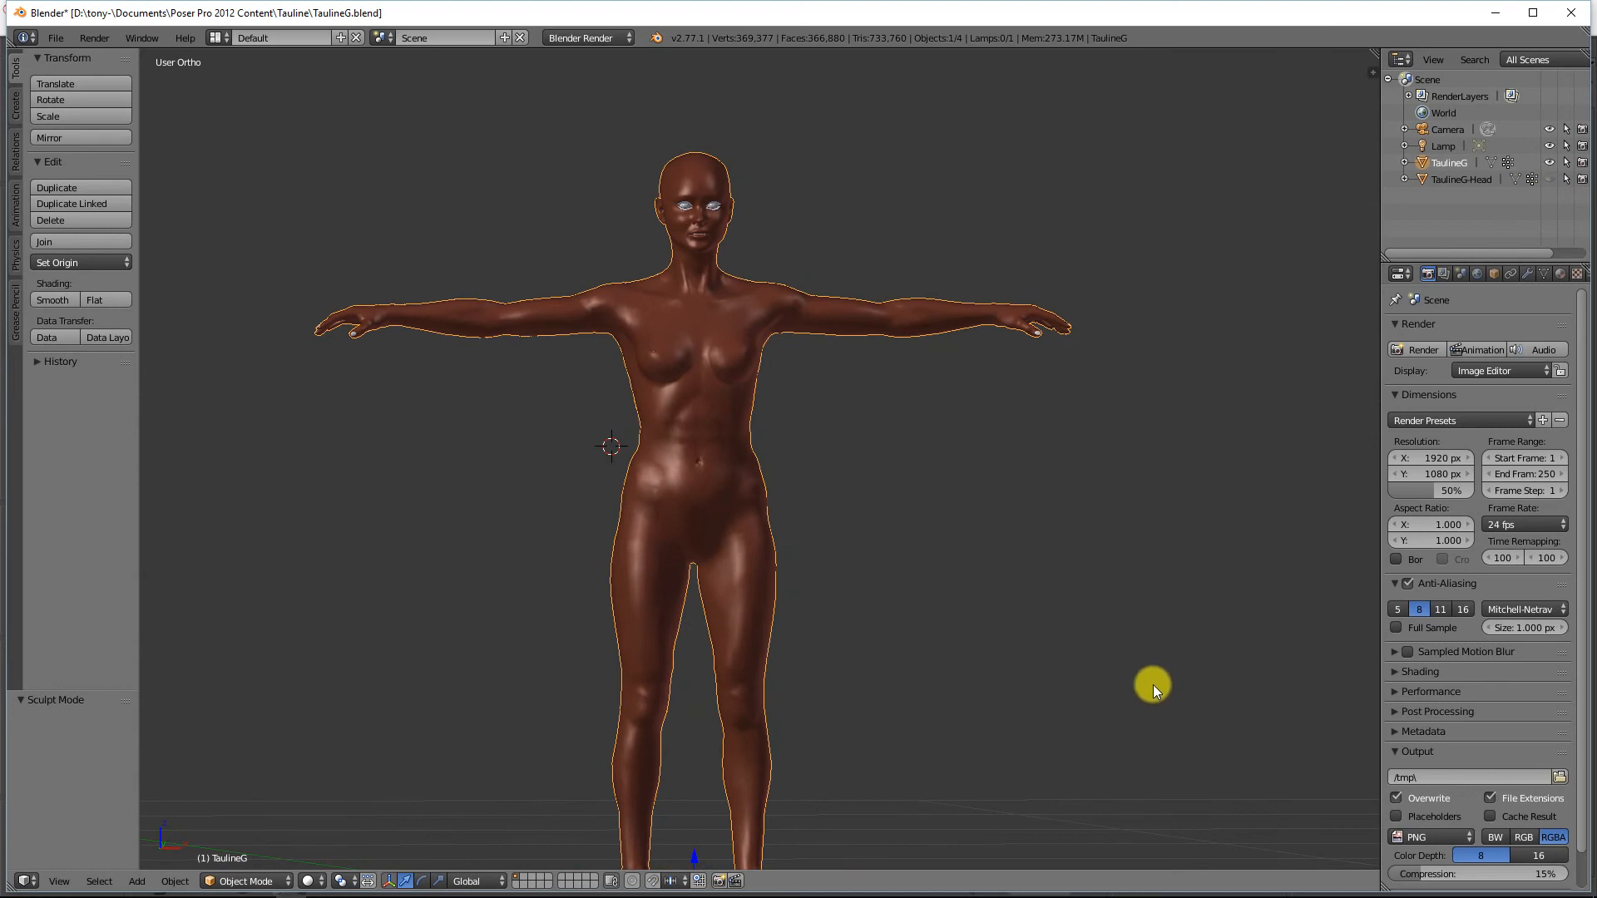
pyautogui.press('n')
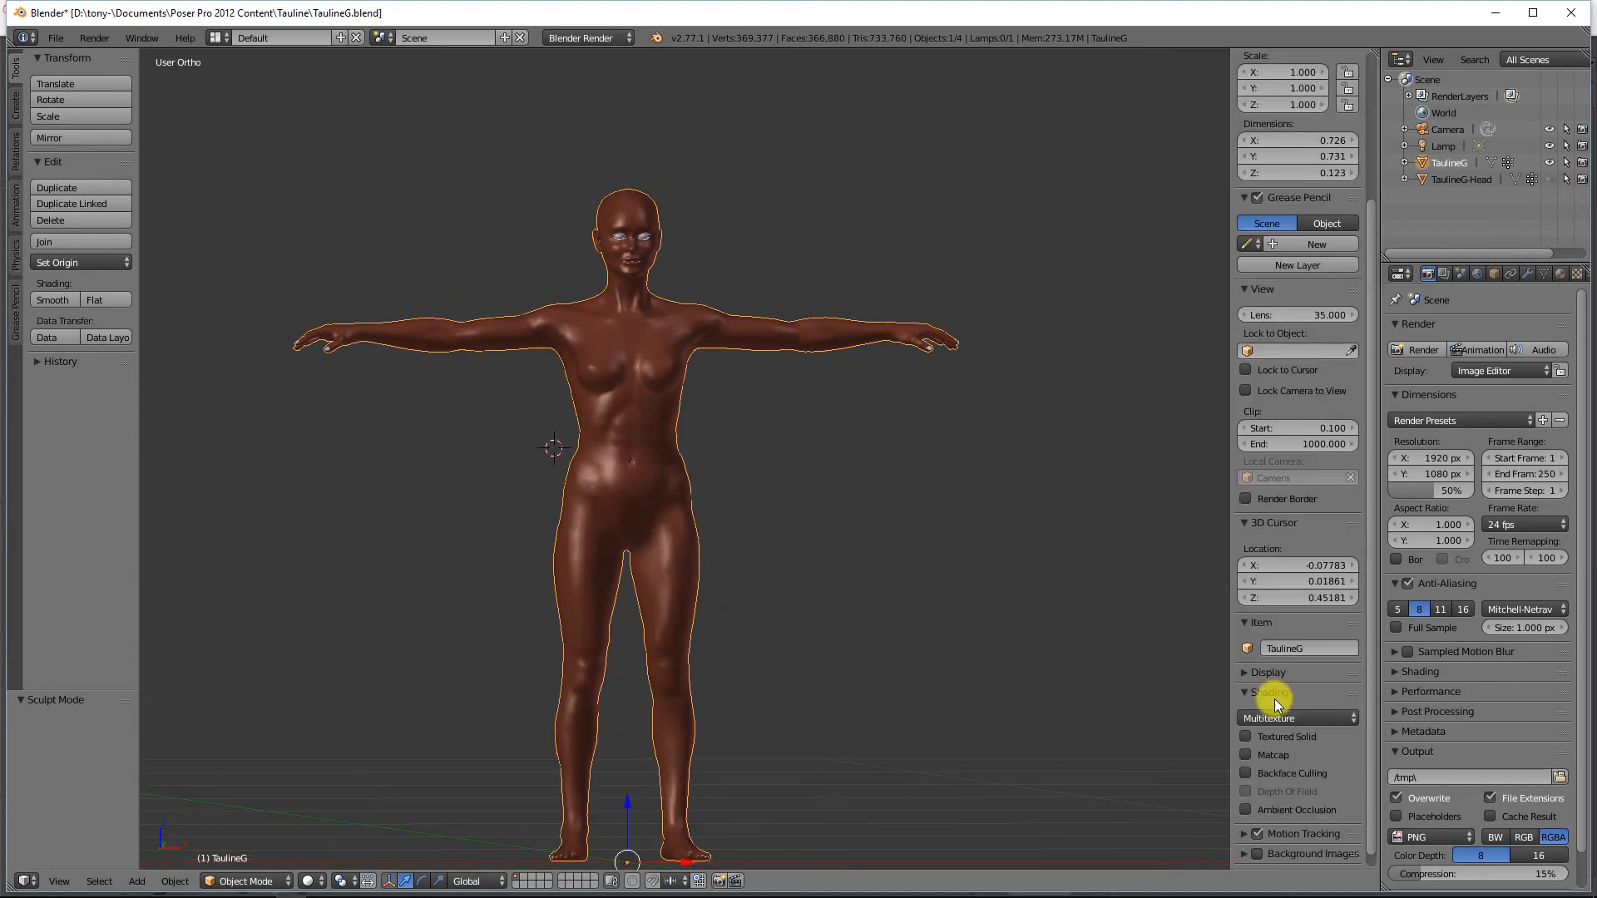
pyautogui.click(1246, 755)
pyautogui.moveTo(880, 637)
pyautogui.mouseDown(button='middle')
pyautogui.moveTo(807, 628)
pyautogui.moveTo(891, 629)
pyautogui.moveTo(883, 640)
pyautogui.mouseUp(button='middle')
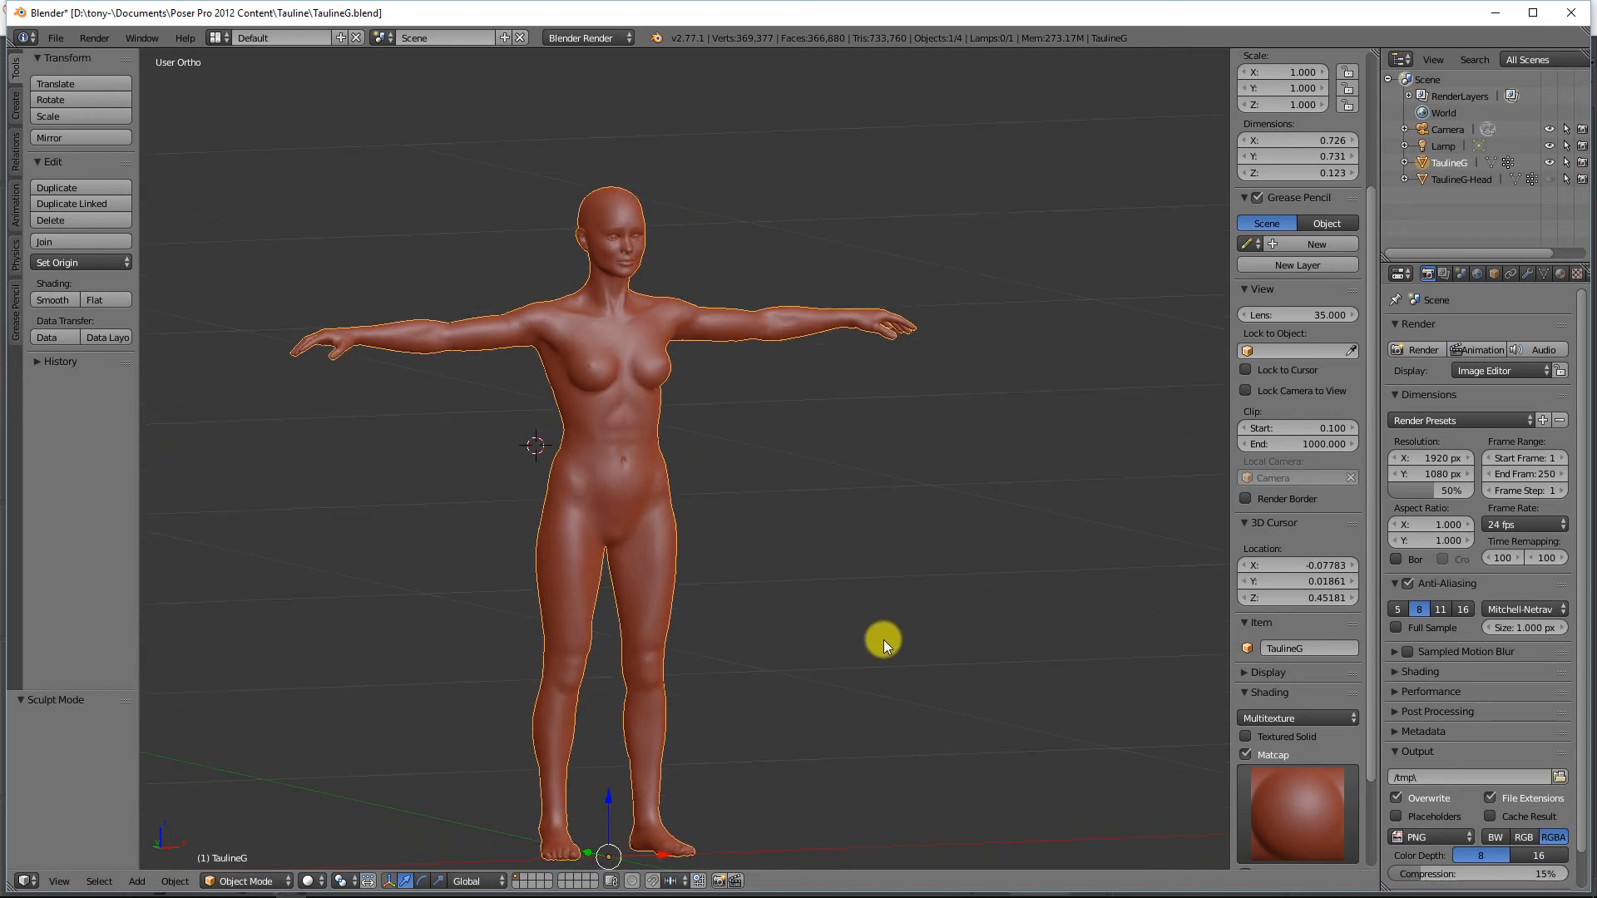
# Put TaulineG into Edit Mode with nothing selected and examine its mesh density on the head and upper body
pyautogui.click(263, 879)
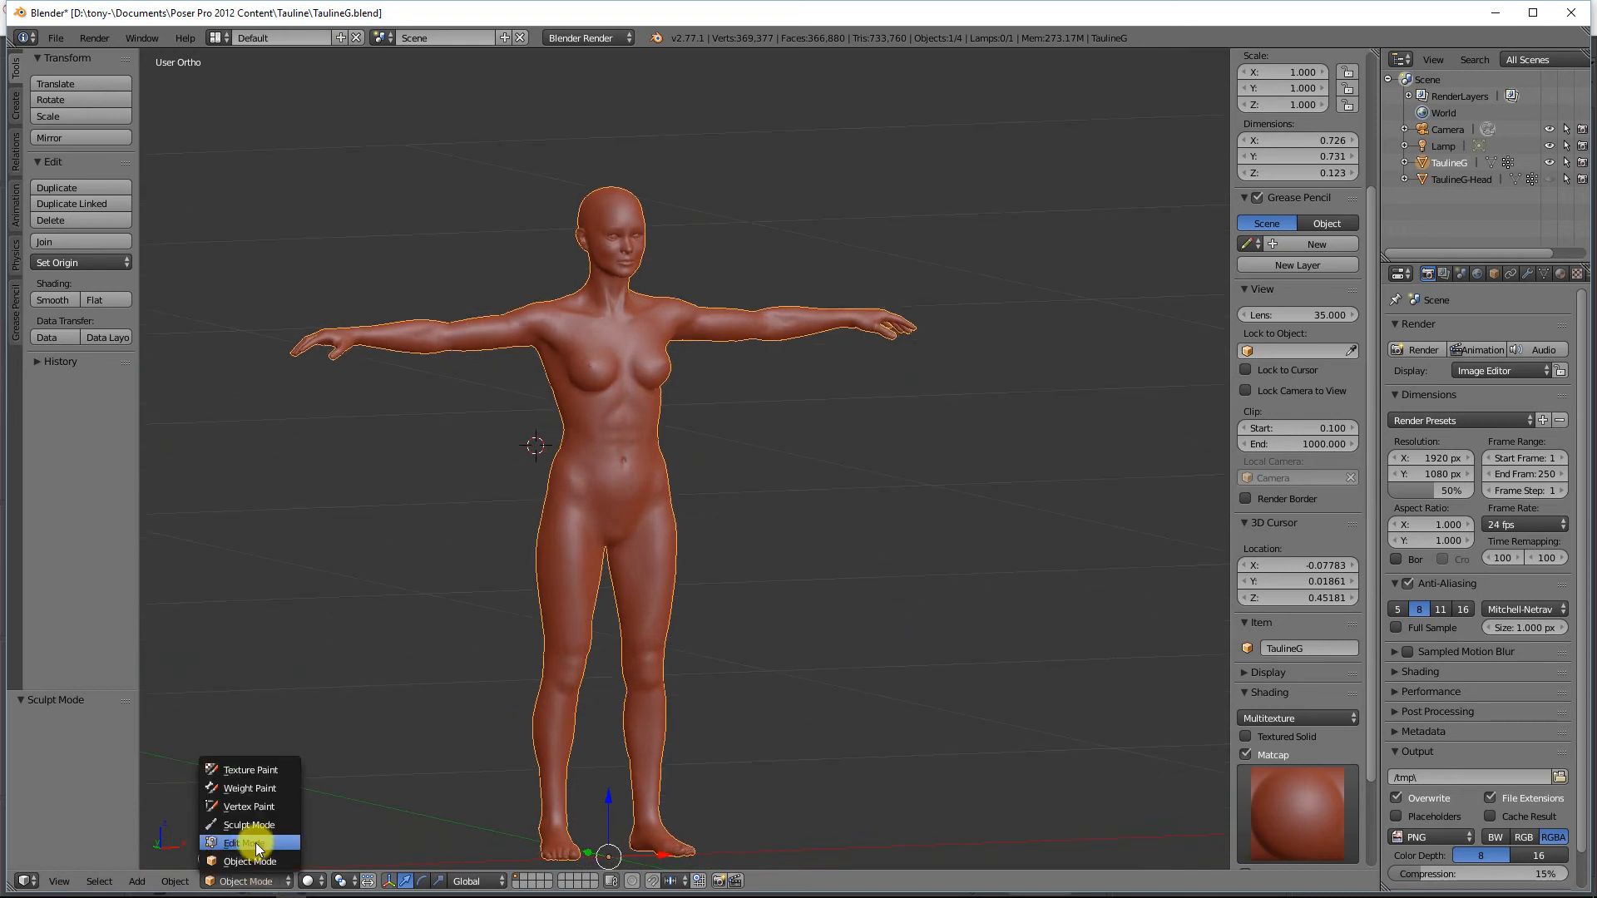
pyautogui.click(262, 846)
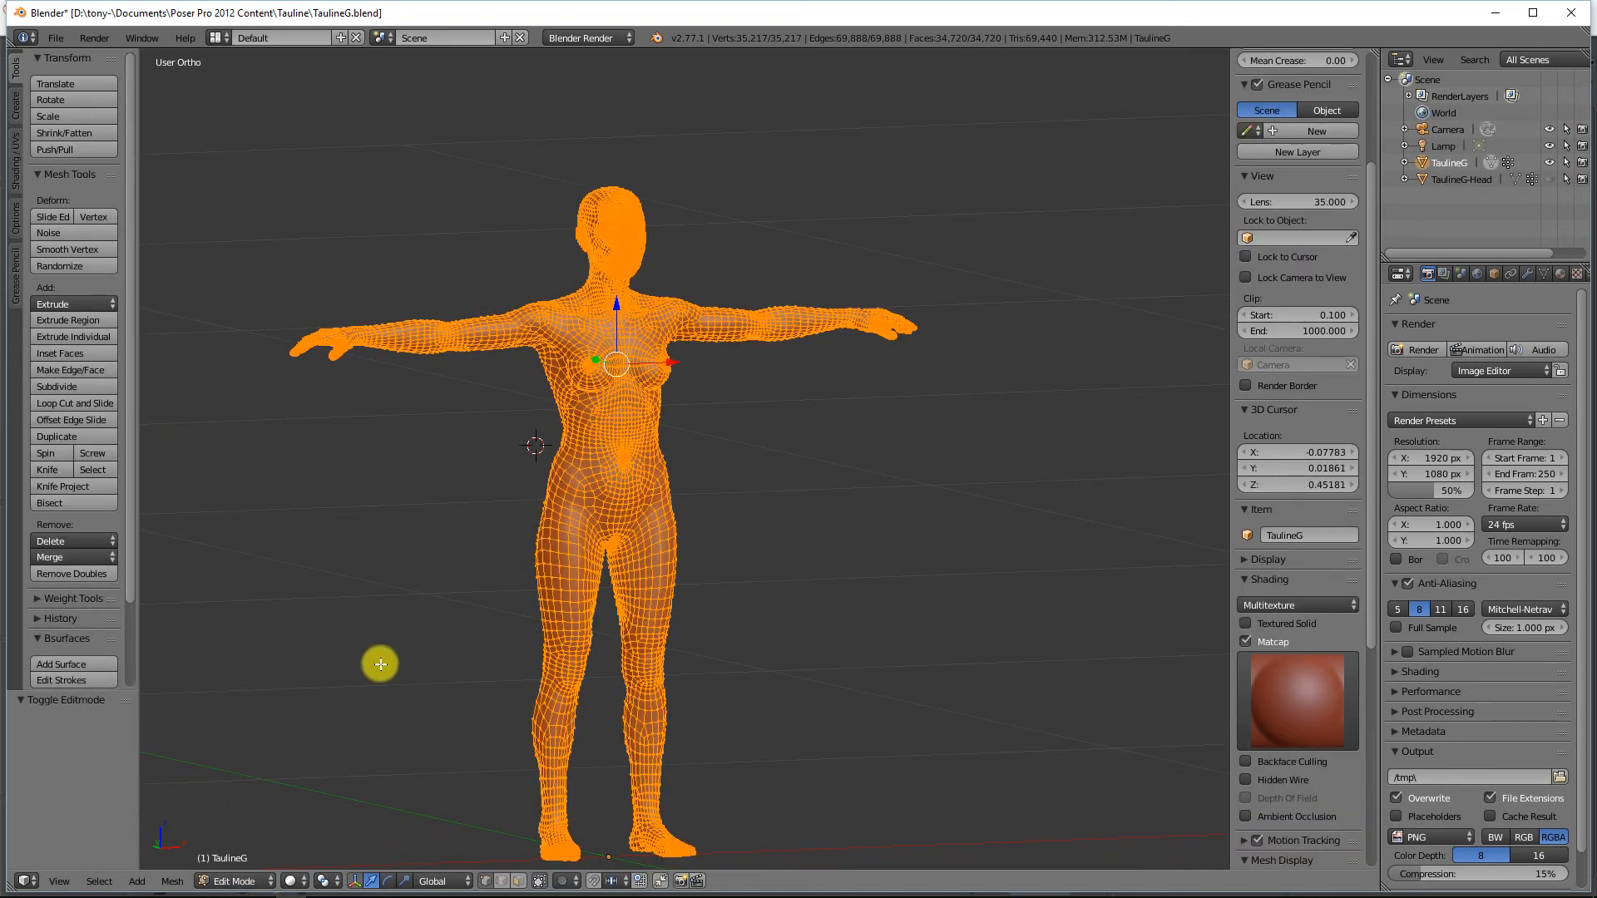
pyautogui.press('a')
pyautogui.moveTo(417, 615); pyautogui.dragTo(529, 681, button='middle')
pyautogui.scroll(4, 408, 541)
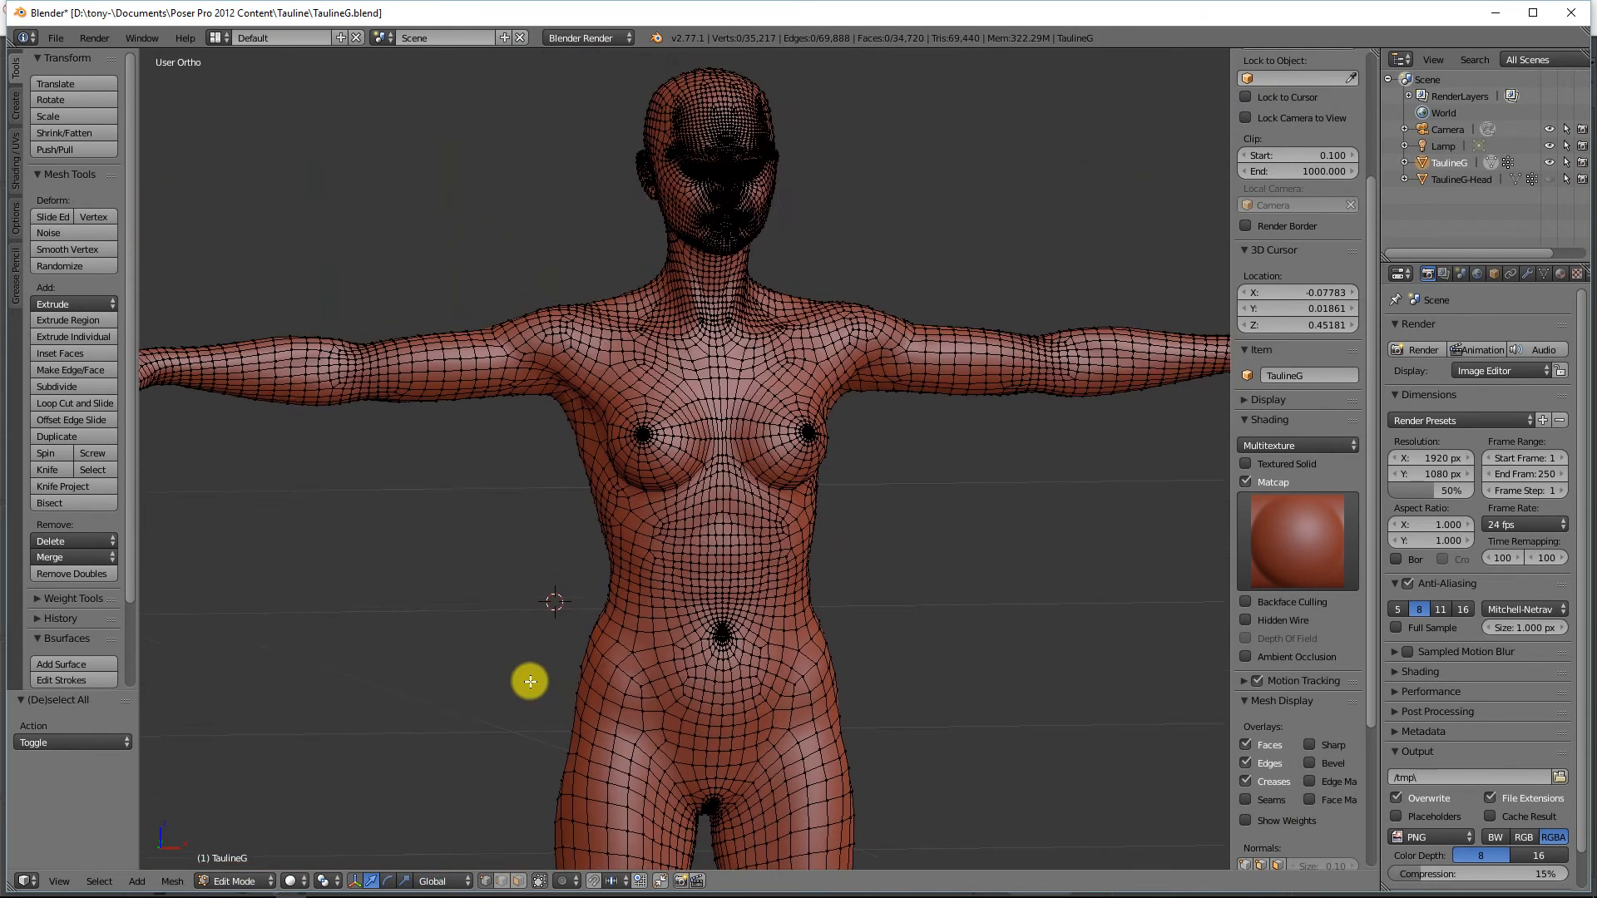
pyautogui.moveTo(450, 583)
pyautogui.mouseDown(button='middle')
pyautogui.moveTo(400, 585)
pyautogui.moveTo(466, 592)
pyautogui.moveTo(466, 570)
pyautogui.moveTo(453, 581)
pyautogui.moveTo(464, 597)
pyautogui.moveTo(438, 578)
pyautogui.moveTo(422, 589)
pyautogui.moveTo(456, 591)
pyautogui.mouseUp(button='middle')
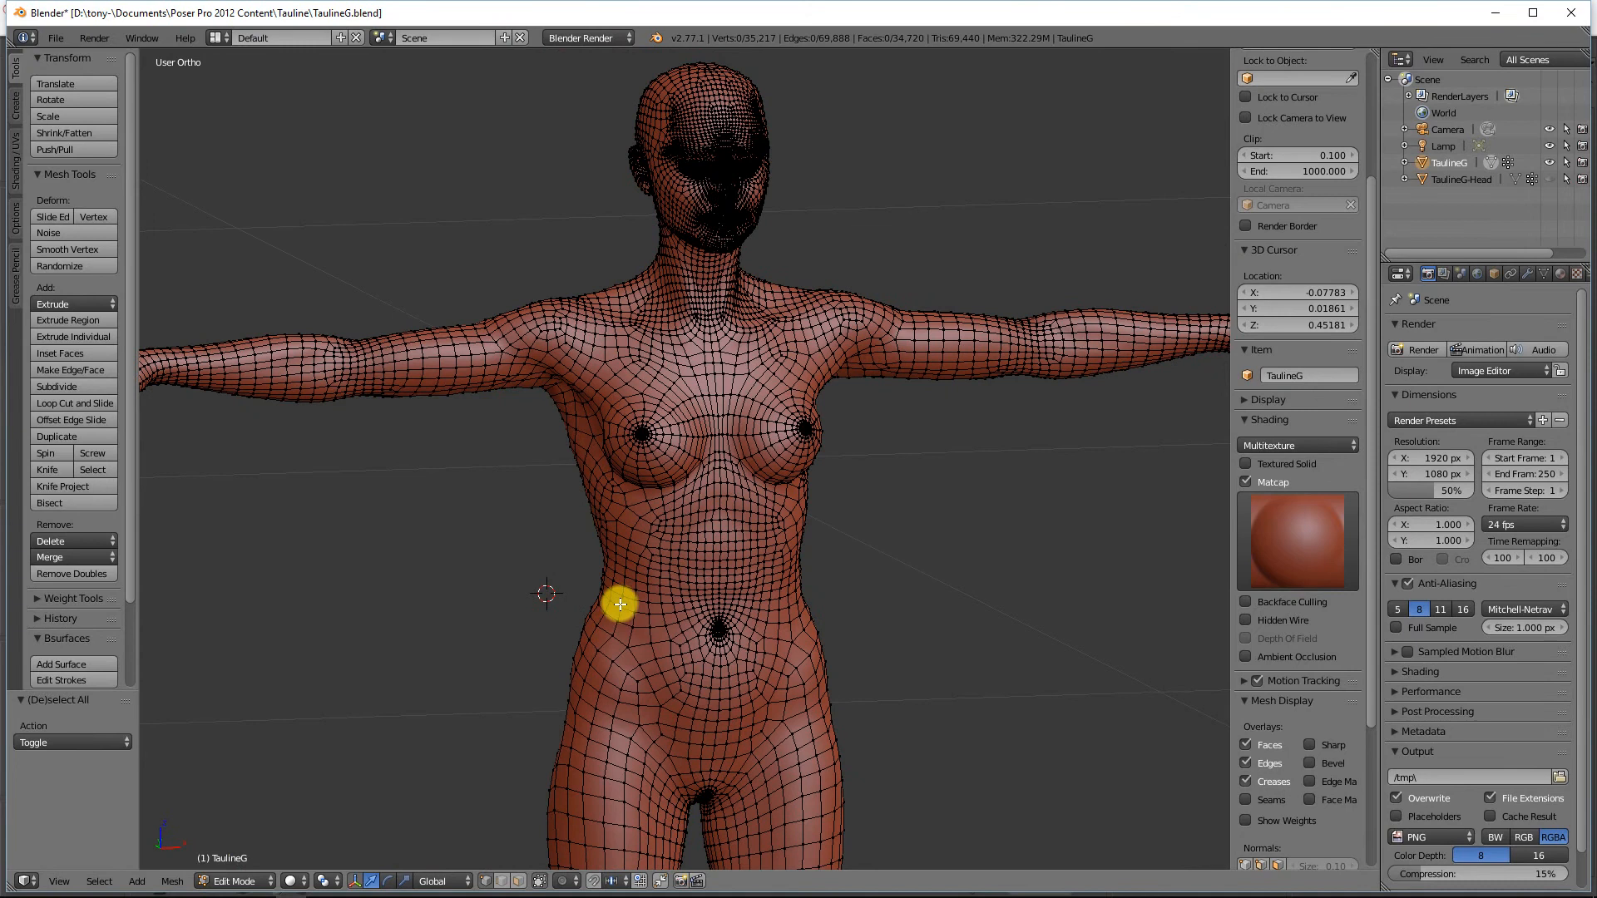
pyautogui.moveTo(619, 605)
pyautogui.mouseDown(button='middle')
pyautogui.moveTo(563, 606)
pyautogui.moveTo(610, 606)
pyautogui.mouseUp(button='middle')
pyautogui.moveTo(619, 598); pyautogui.dragTo(616, 606, button='middle')
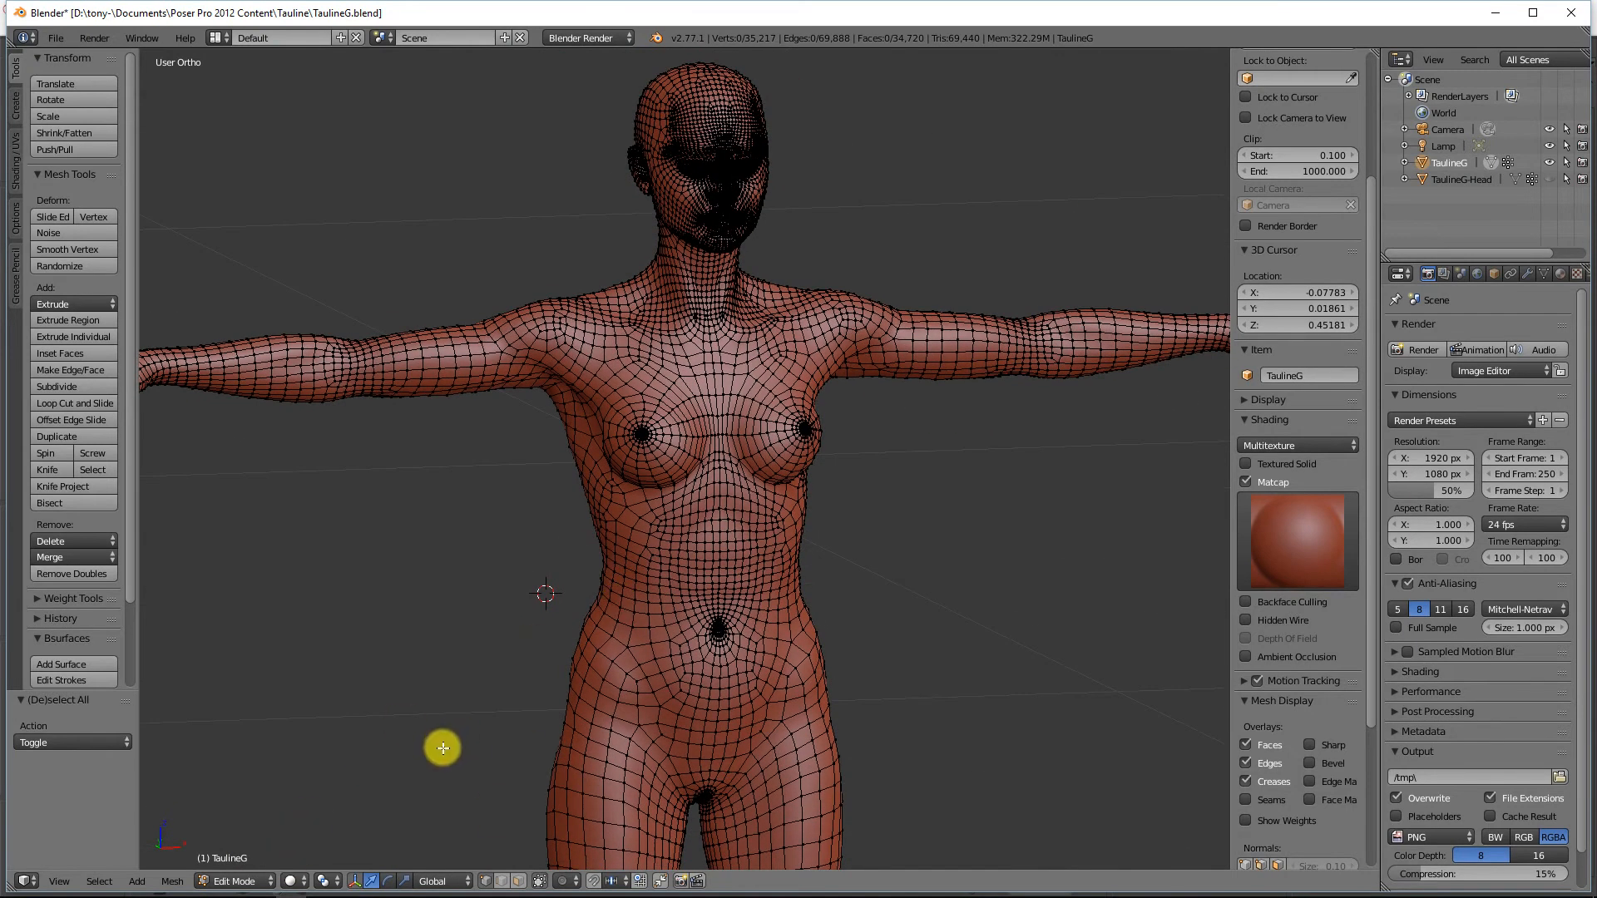
# Return the TaulineG figure to Object Mode
pyautogui.click(268, 881)
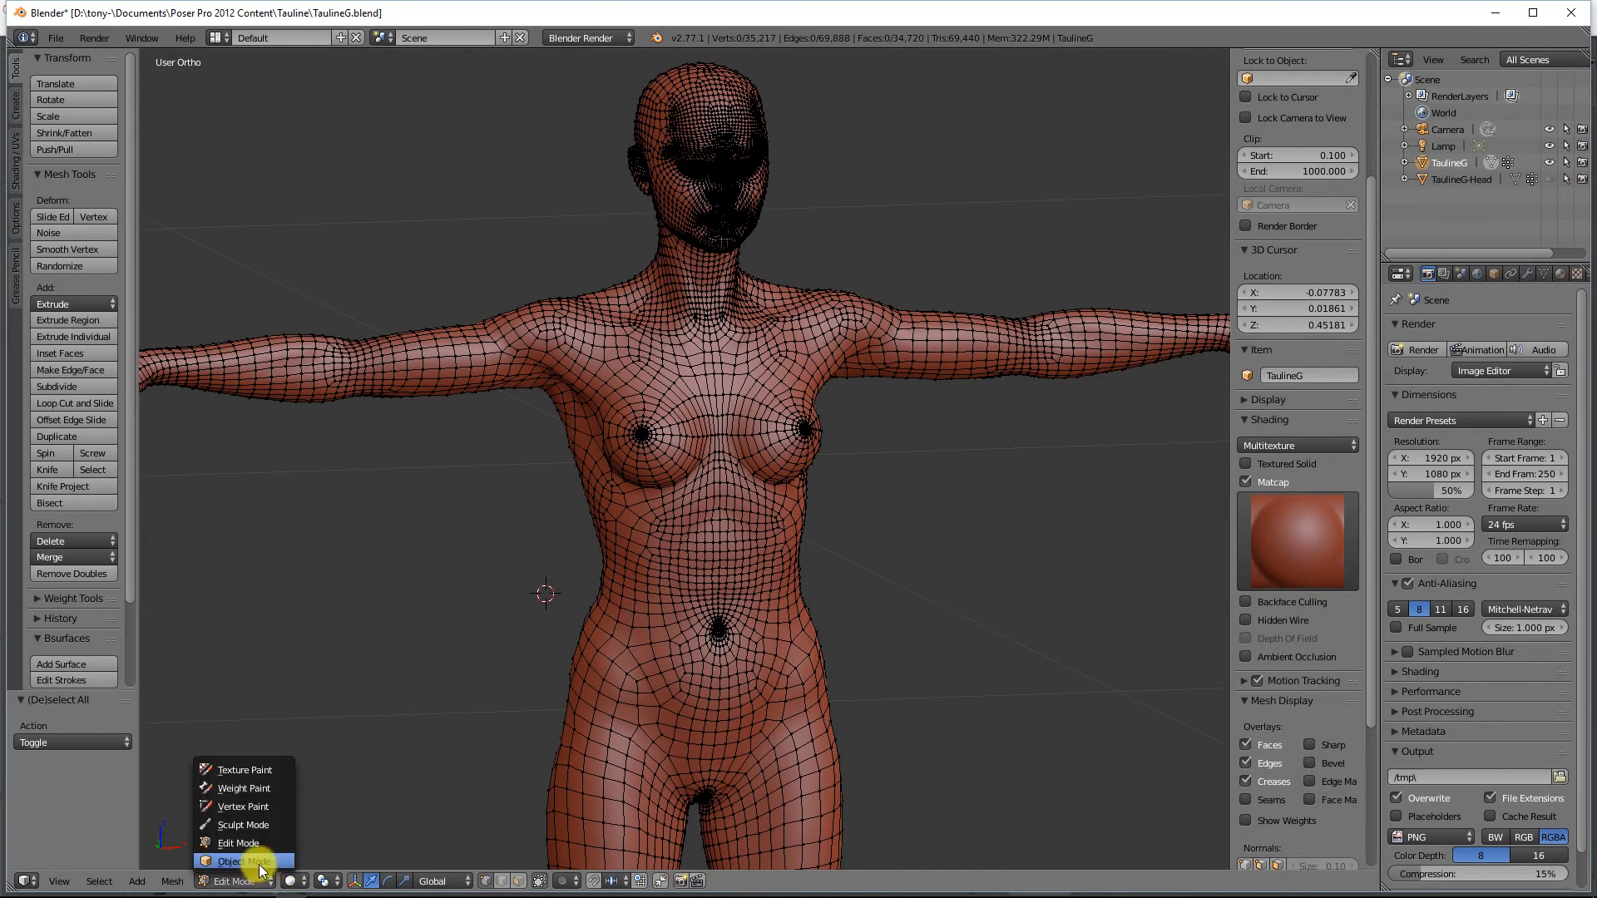
pyautogui.click(260, 861)
pyautogui.moveTo(562, 651); pyautogui.dragTo(606, 642, button='middle')
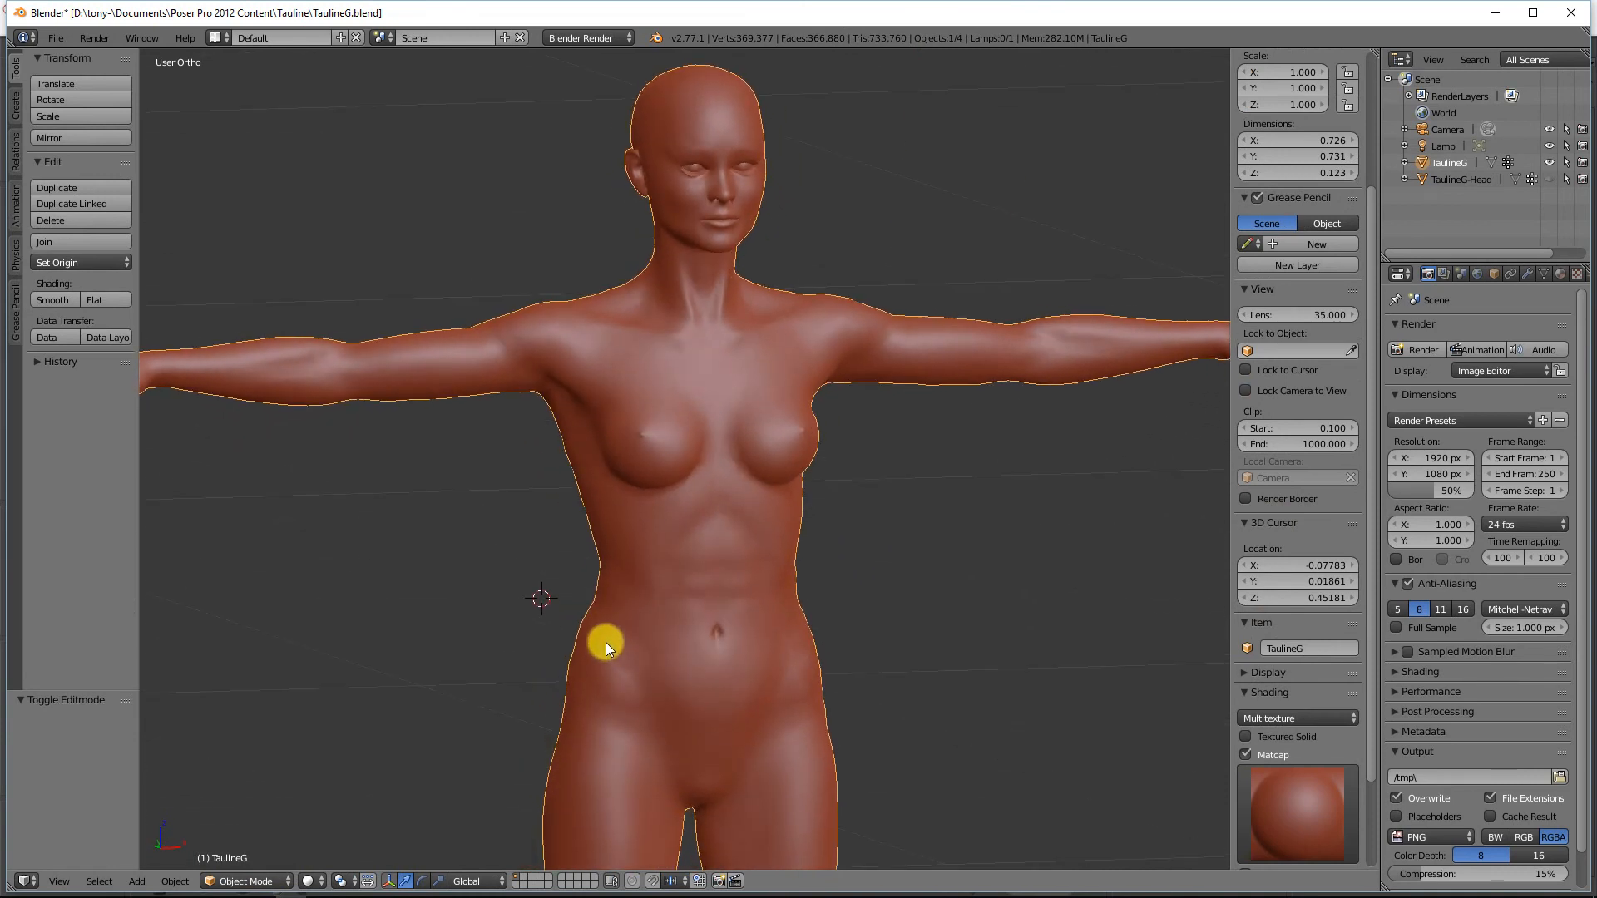
# Hide the TaulineG body and show the TaulineG-Head object instead, framed close up in the viewport
pyautogui.click(1549, 165)
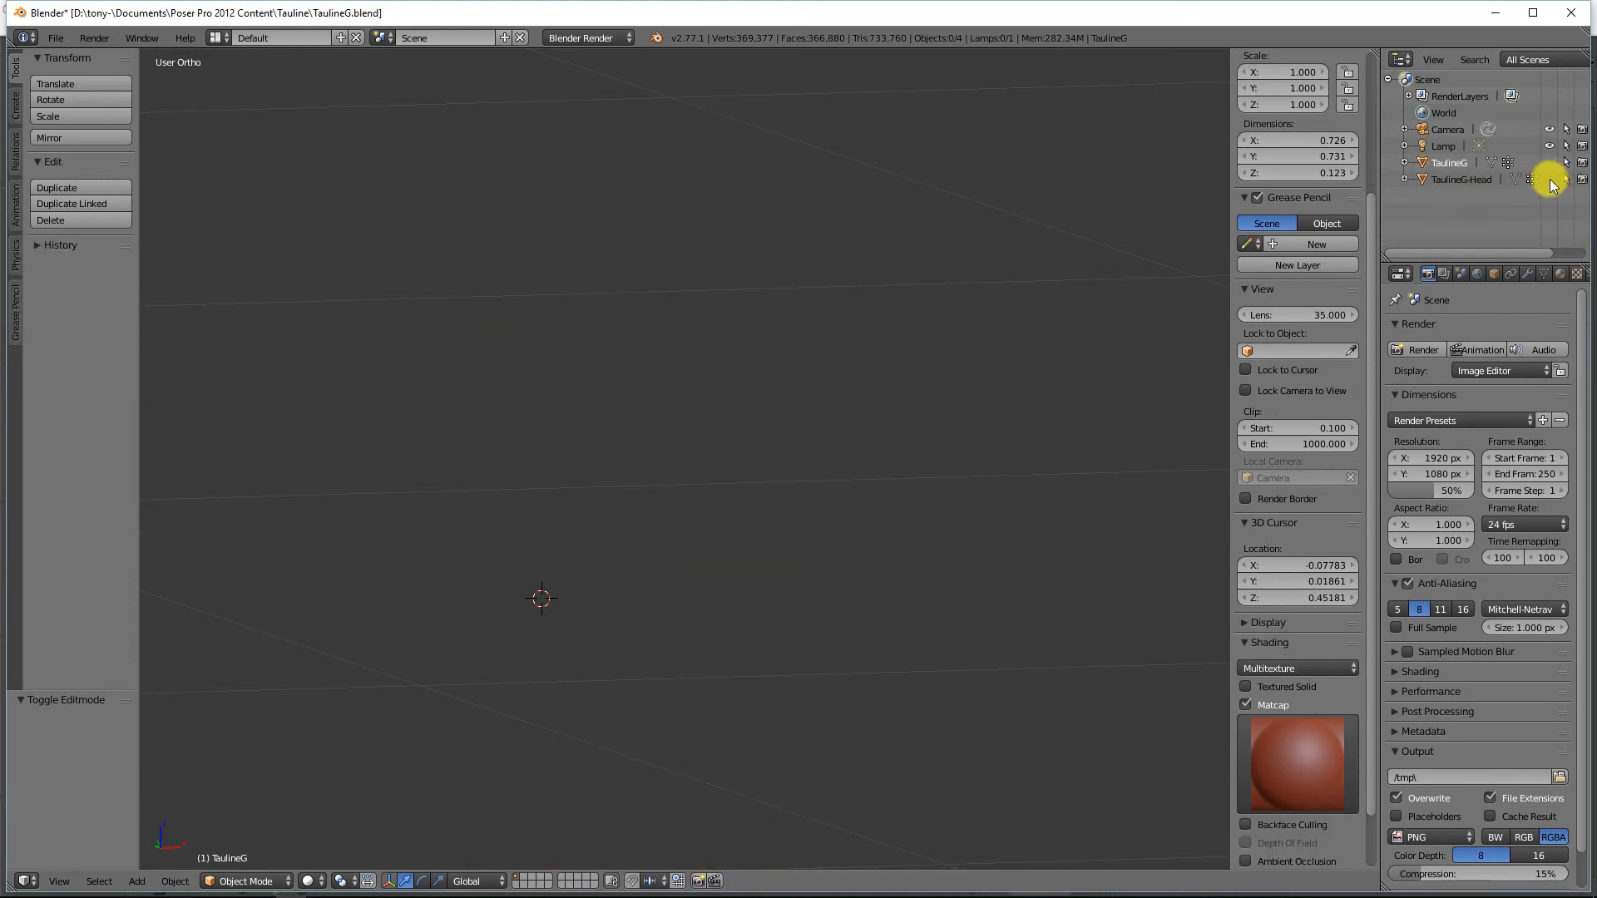
pyautogui.click(1549, 180)
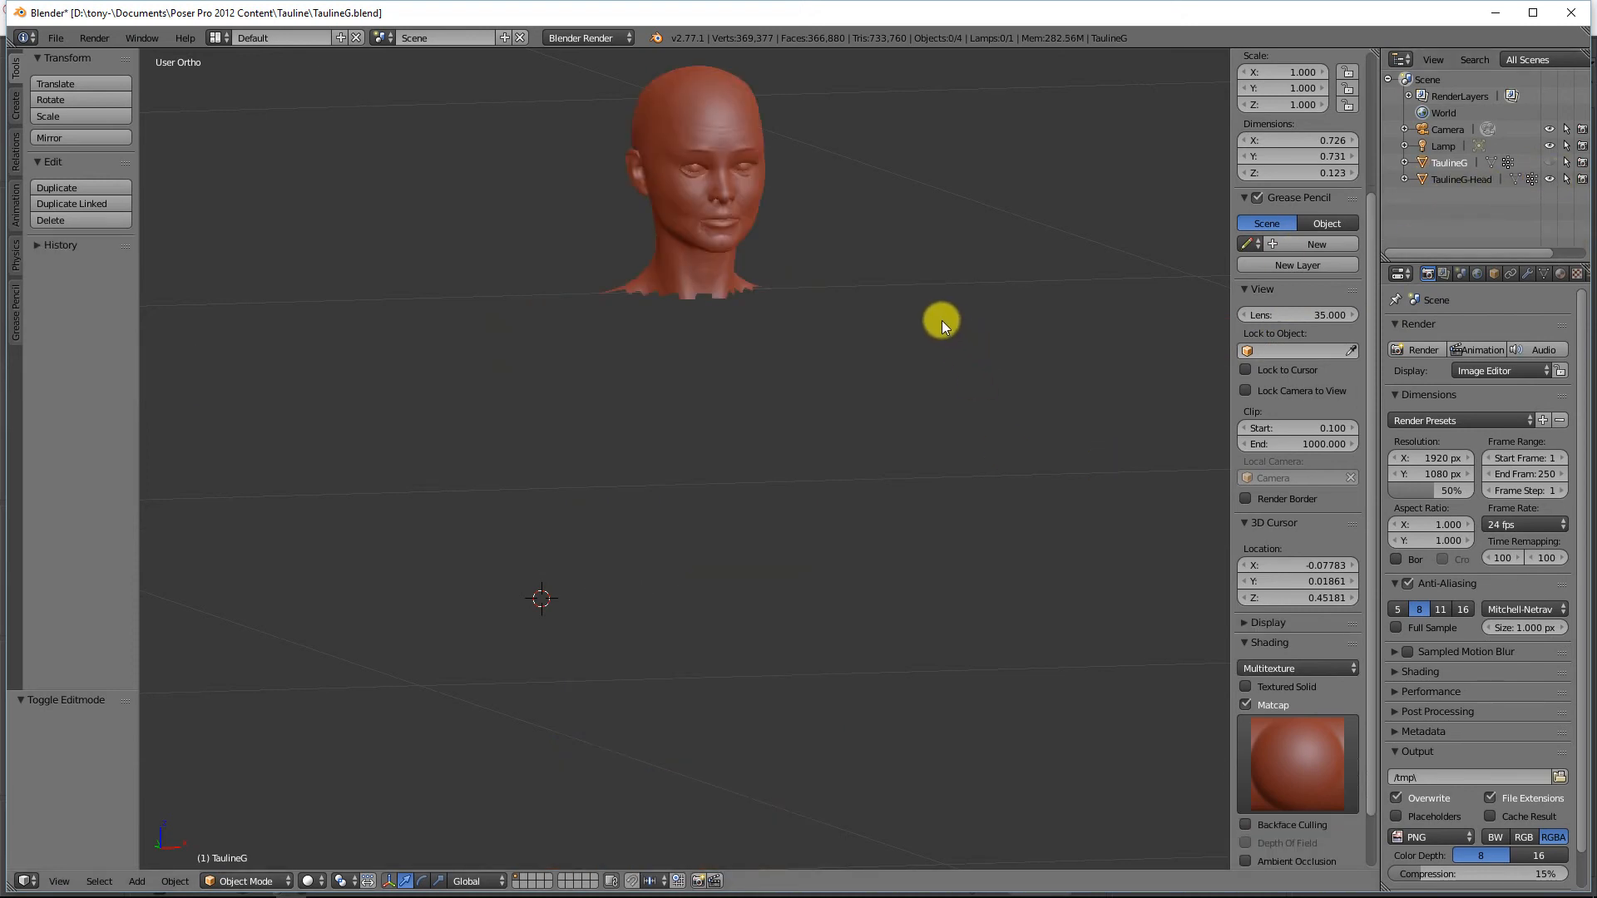
pyautogui.moveTo(937, 321); pyautogui.dragTo(1081, 450, button='middle')
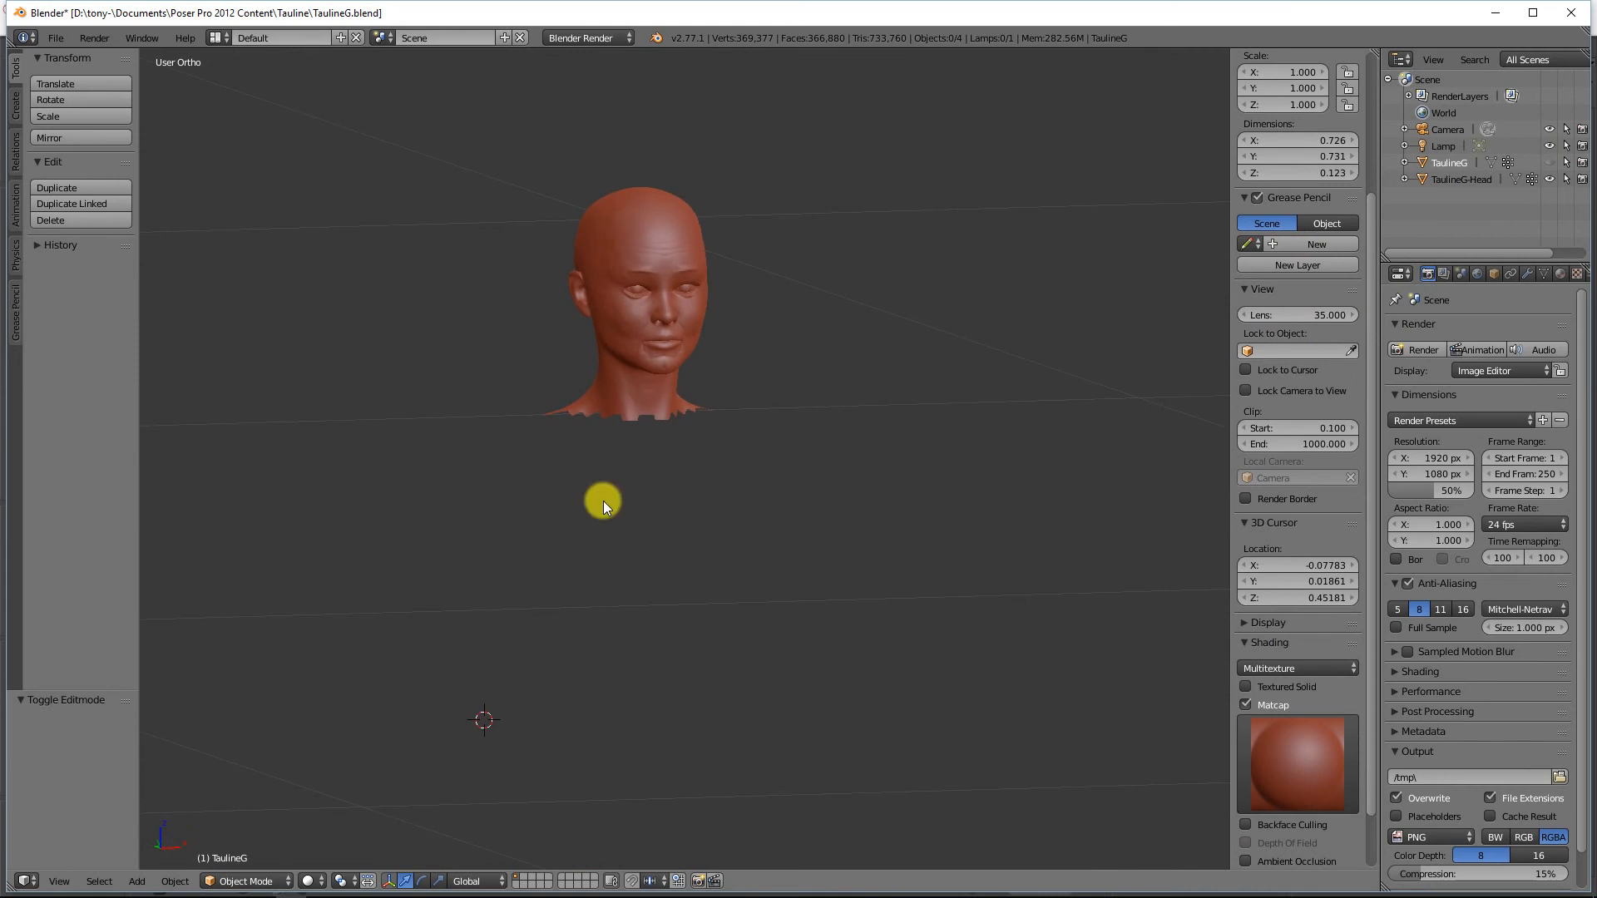
pyautogui.scroll(-4, 632, 549)
pyautogui.moveTo(785, 552)
pyautogui.mouseDown(button='middle')
pyautogui.moveTo(710, 527)
pyautogui.moveTo(808, 544)
pyautogui.moveTo(791, 537)
pyautogui.mouseUp(button='middle')
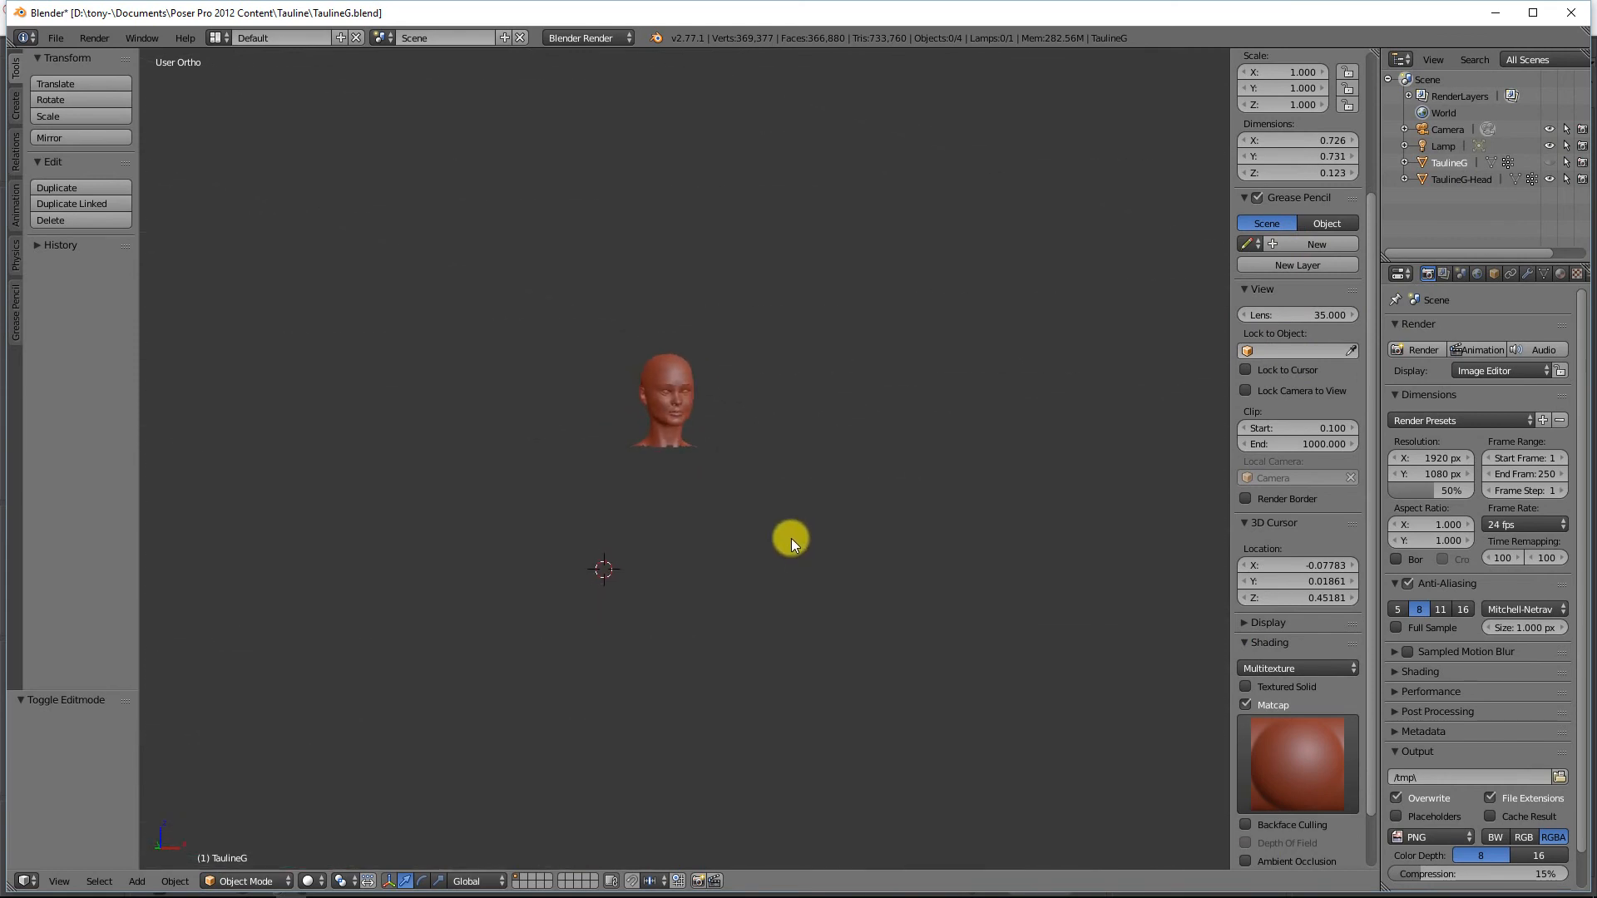
pyautogui.scroll(5, 789, 538)
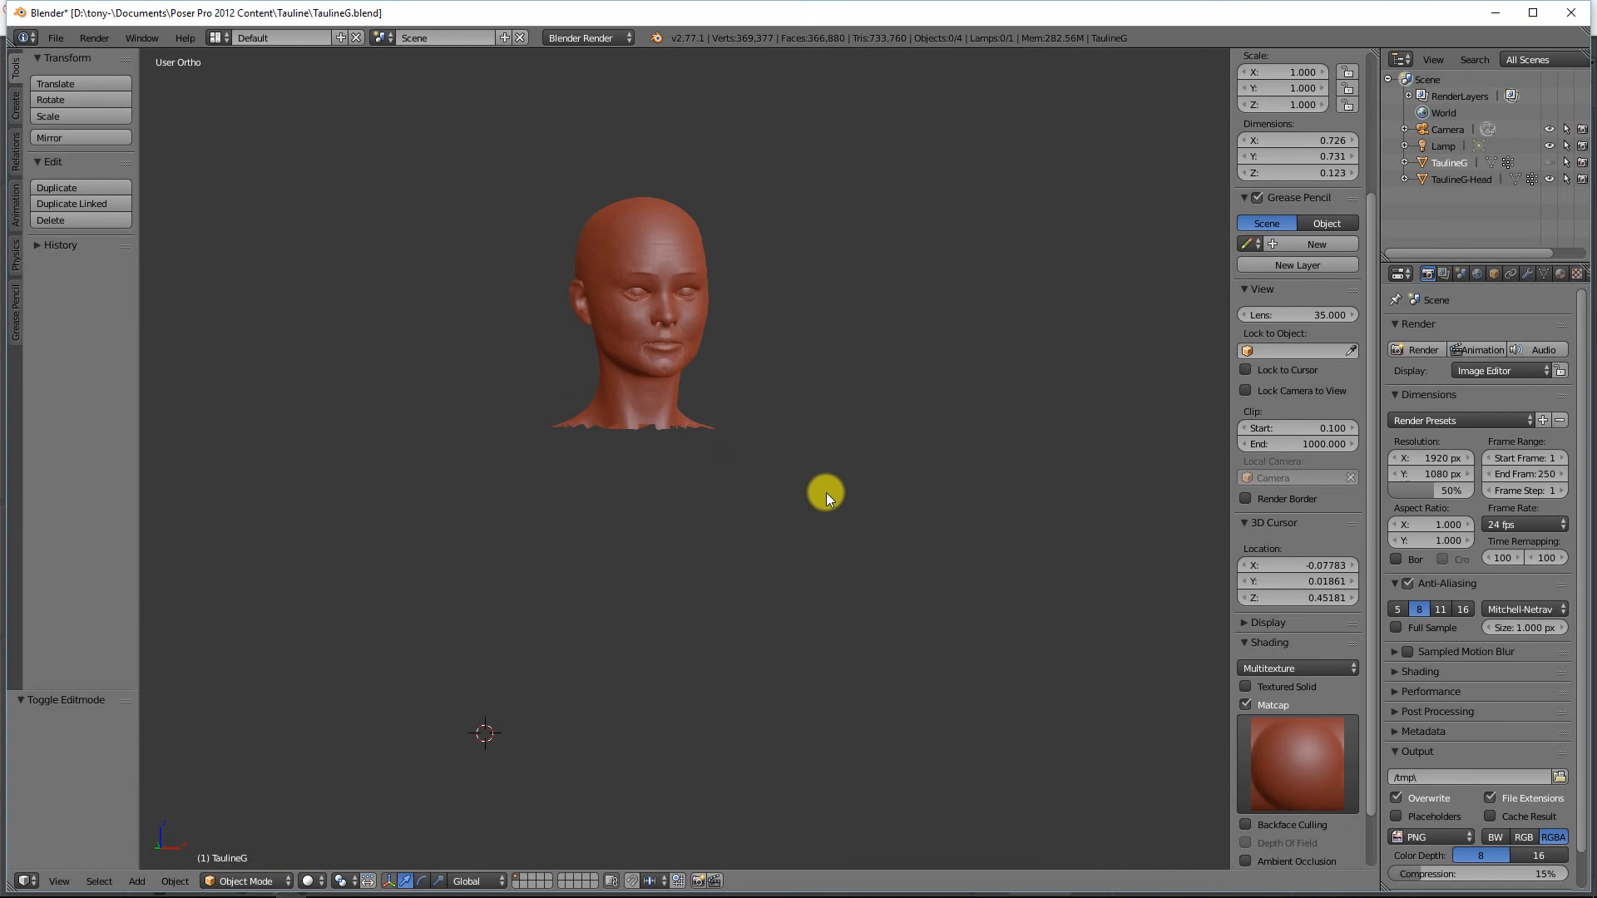
pyautogui.keyDown('shift'); pyautogui.moveTo(802, 476); pyautogui.dragTo(801, 580, button='middle'); pyautogui.keyUp('shift')
pyautogui.scroll(5, 781, 556)
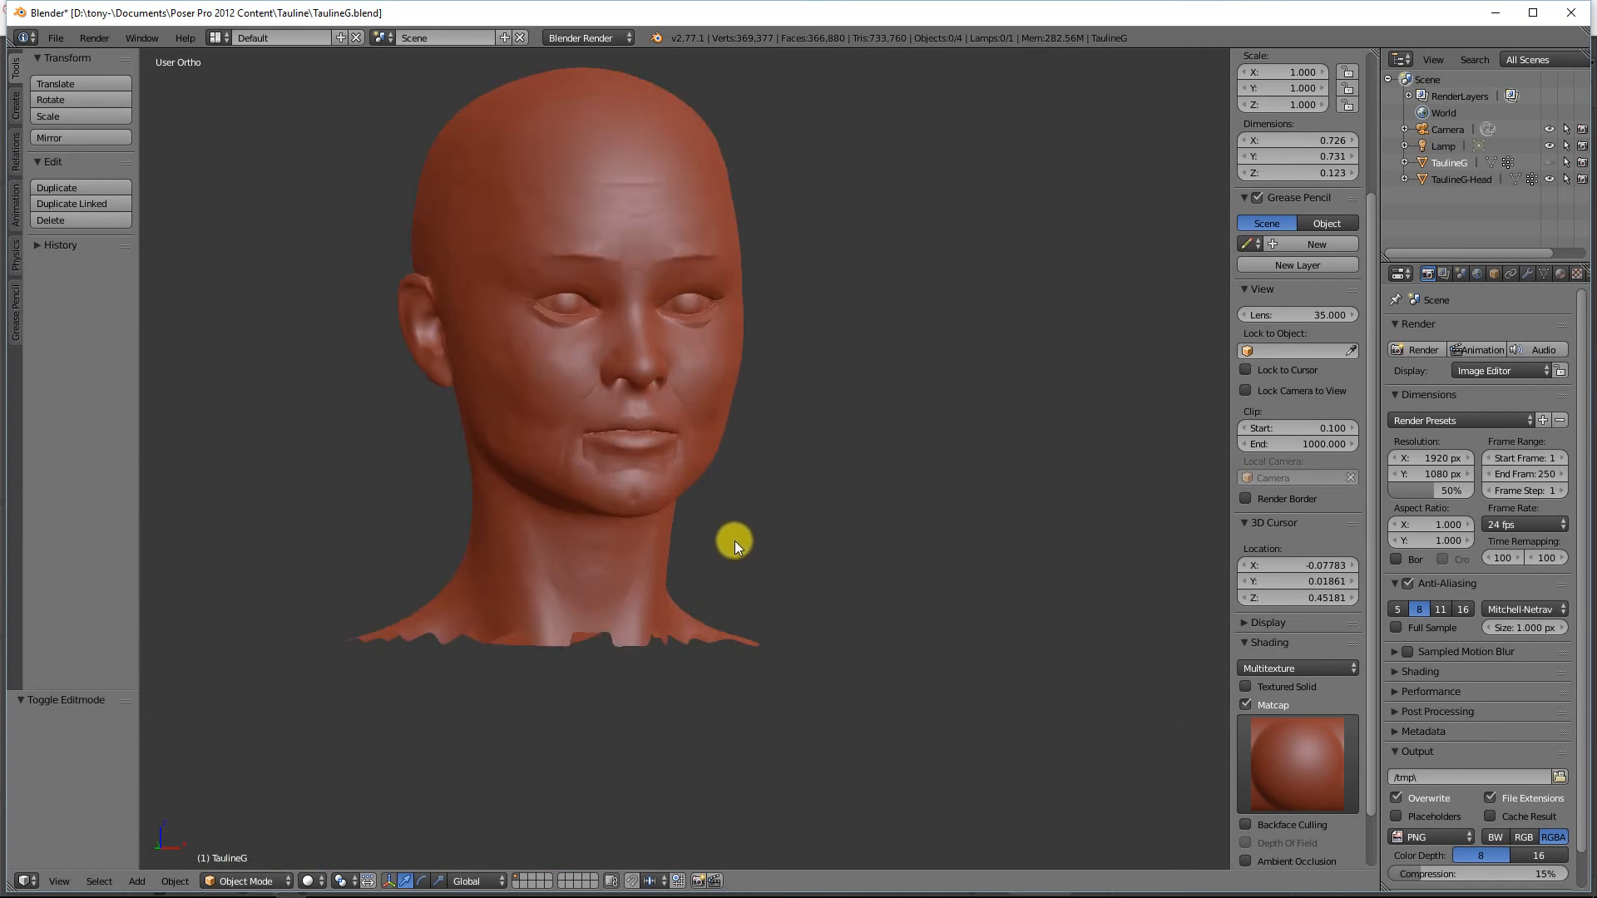
pyautogui.keyDown('shift'); pyautogui.moveTo(736, 541); pyautogui.dragTo(802, 597, button='middle'); pyautogui.keyUp('shift')
pyautogui.scroll(2, 801, 596)
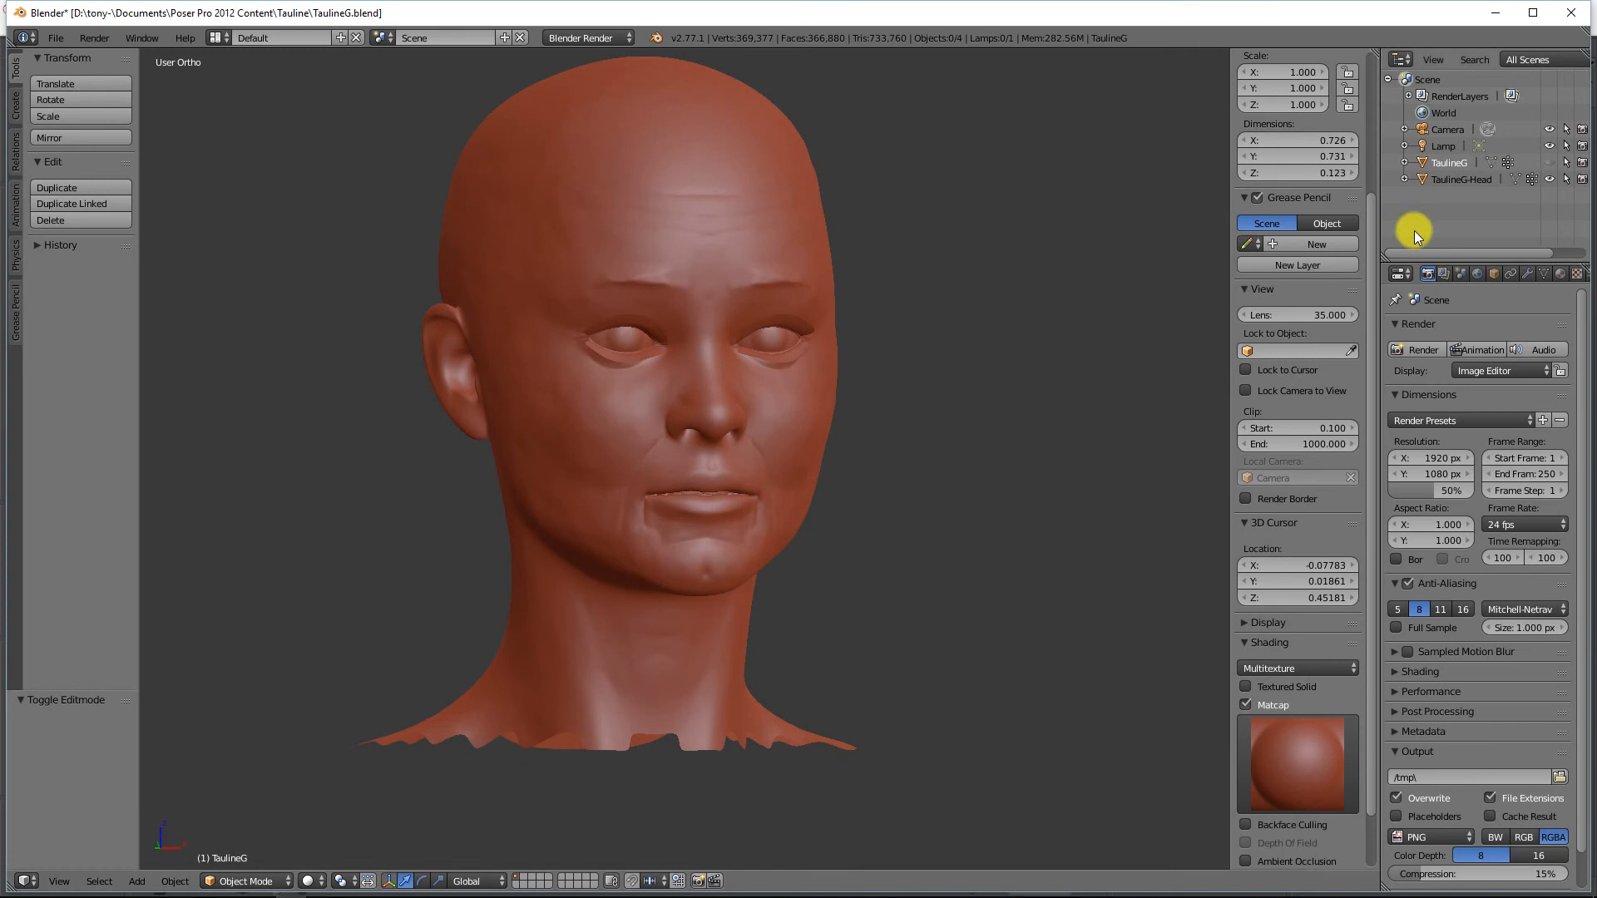
# Put the TaulineG-Head object into Edit Mode with nothing selected and examine its mesh density around the eyes, nose and forehead
pyautogui.click(1455, 181)
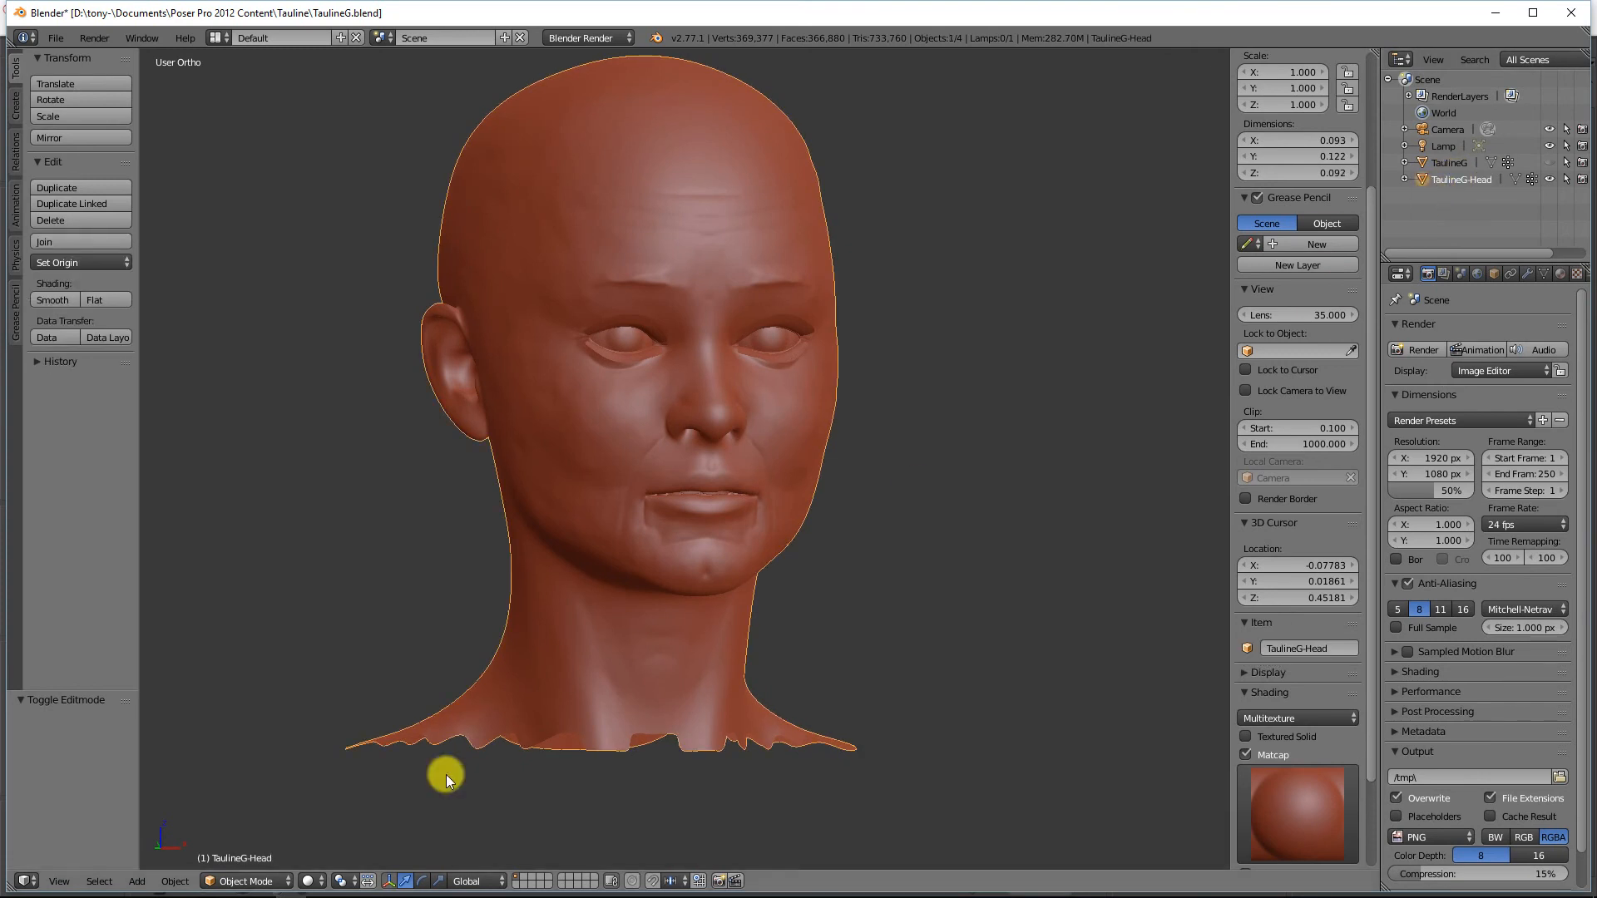
pyautogui.click(248, 881)
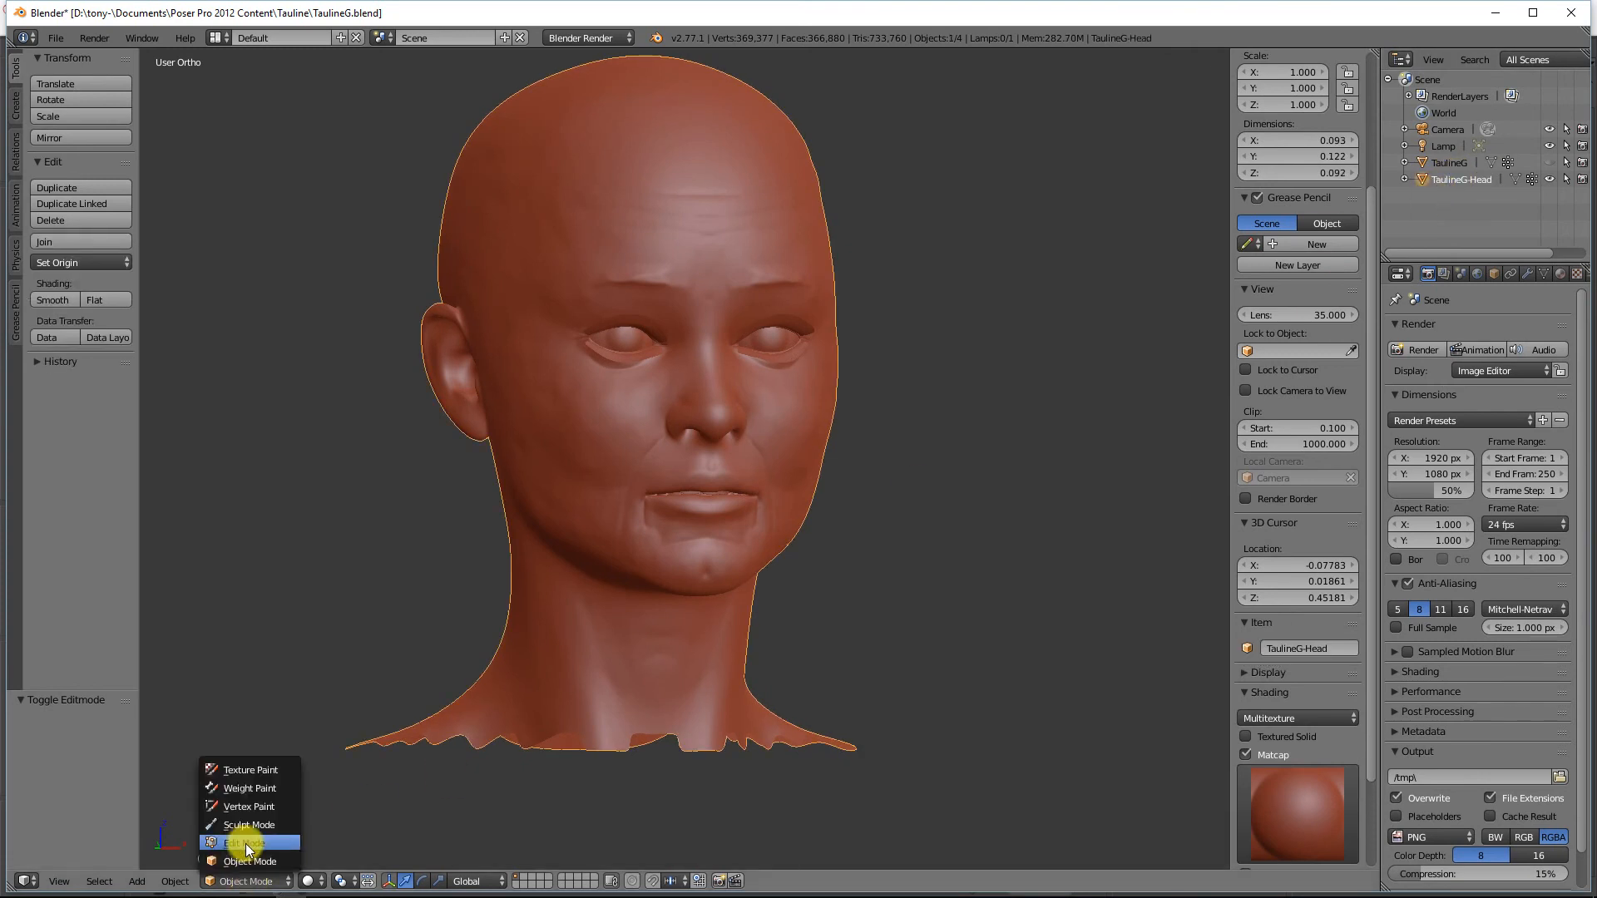
pyautogui.click(247, 845)
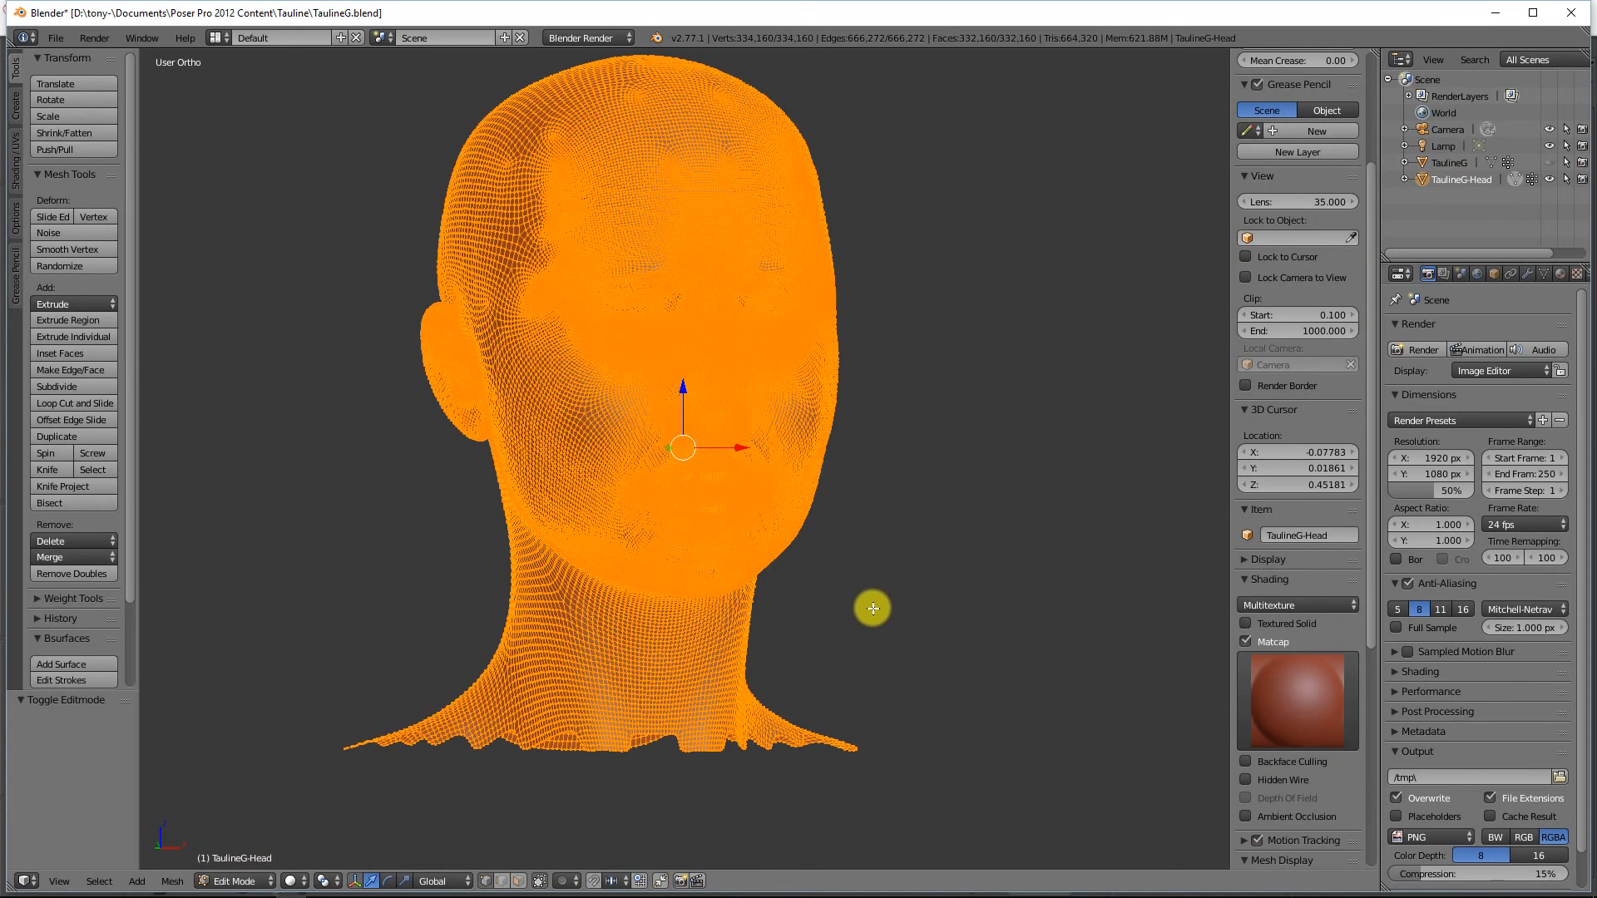
pyautogui.press('a')
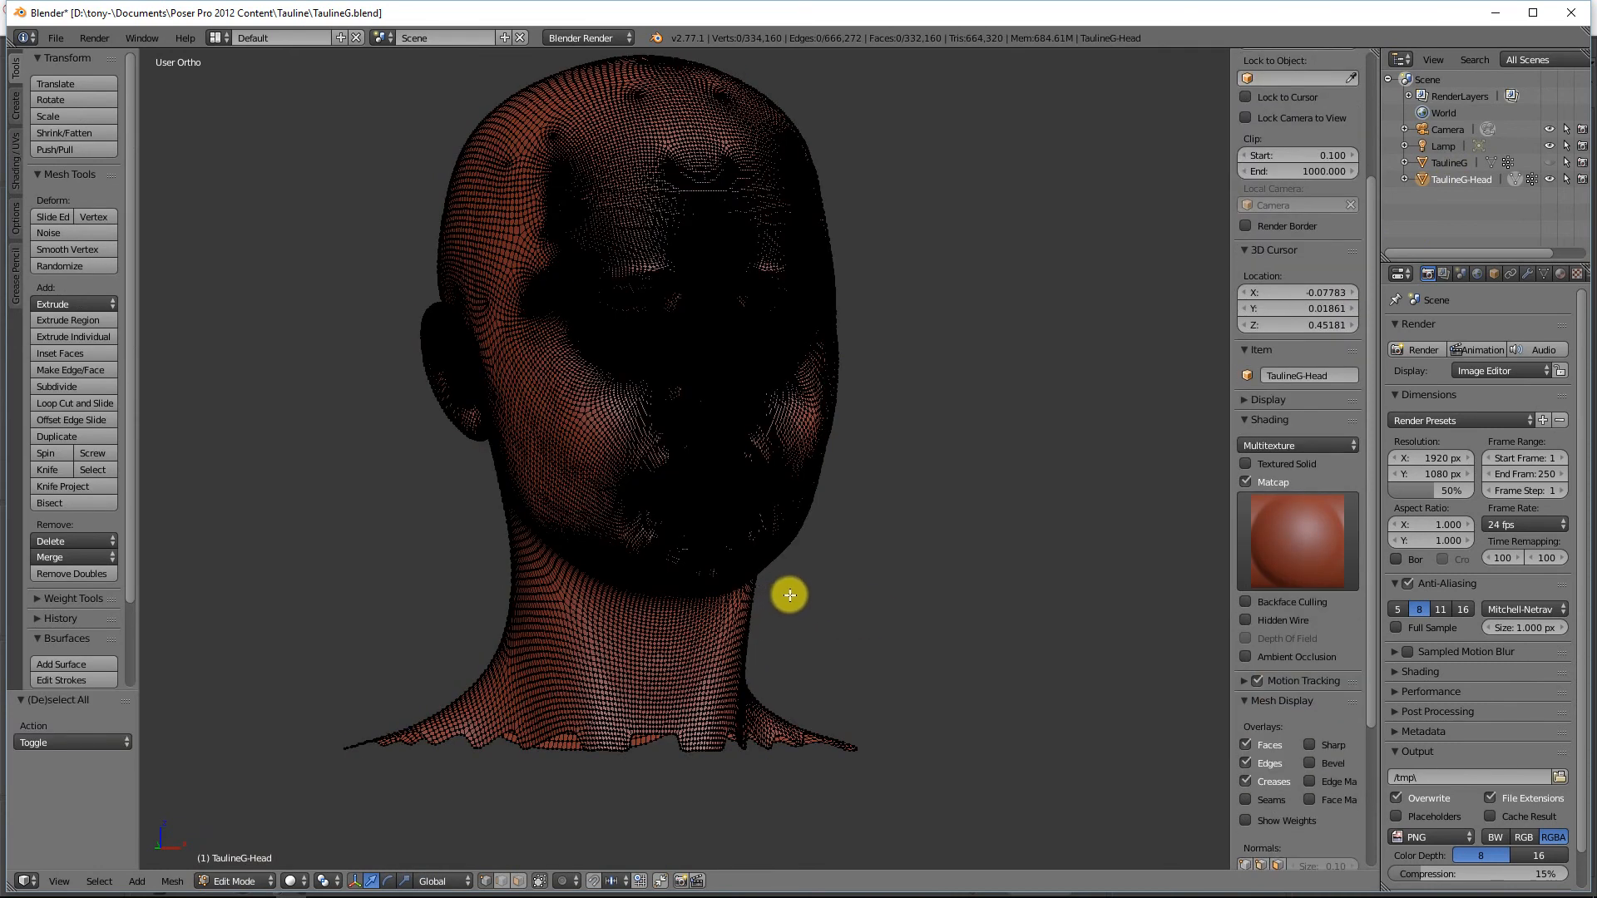
pyautogui.scroll(4, 790, 595)
pyautogui.scroll(-2, 921, 703)
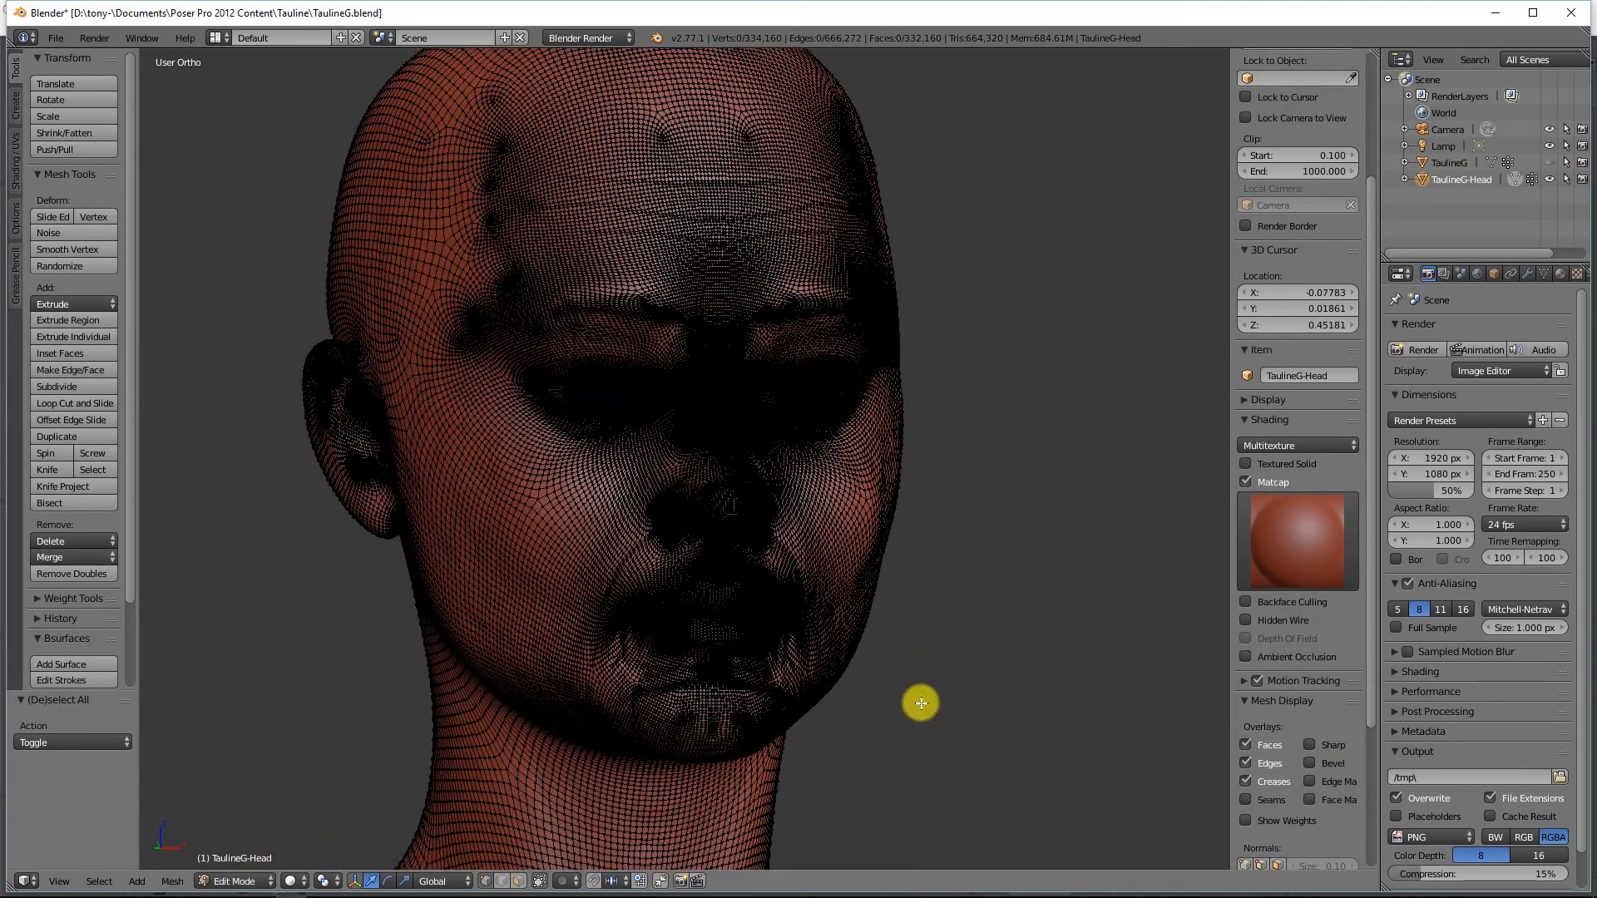
pyautogui.scroll(5, 921, 703)
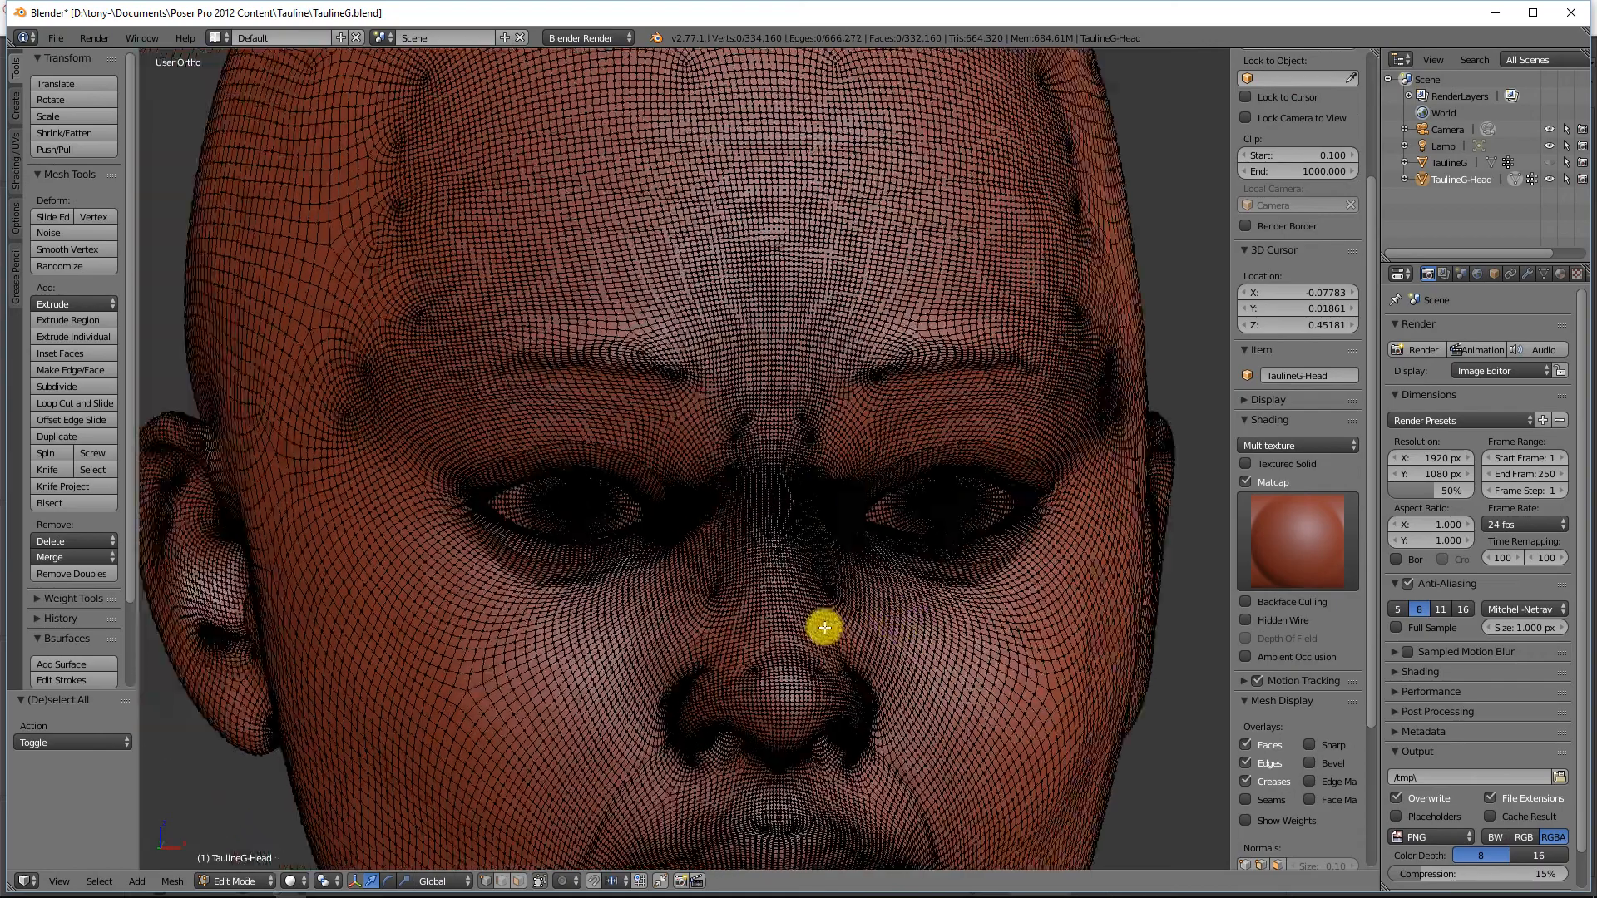
pyautogui.moveTo(825, 627); pyautogui.dragTo(874, 642, button='middle')
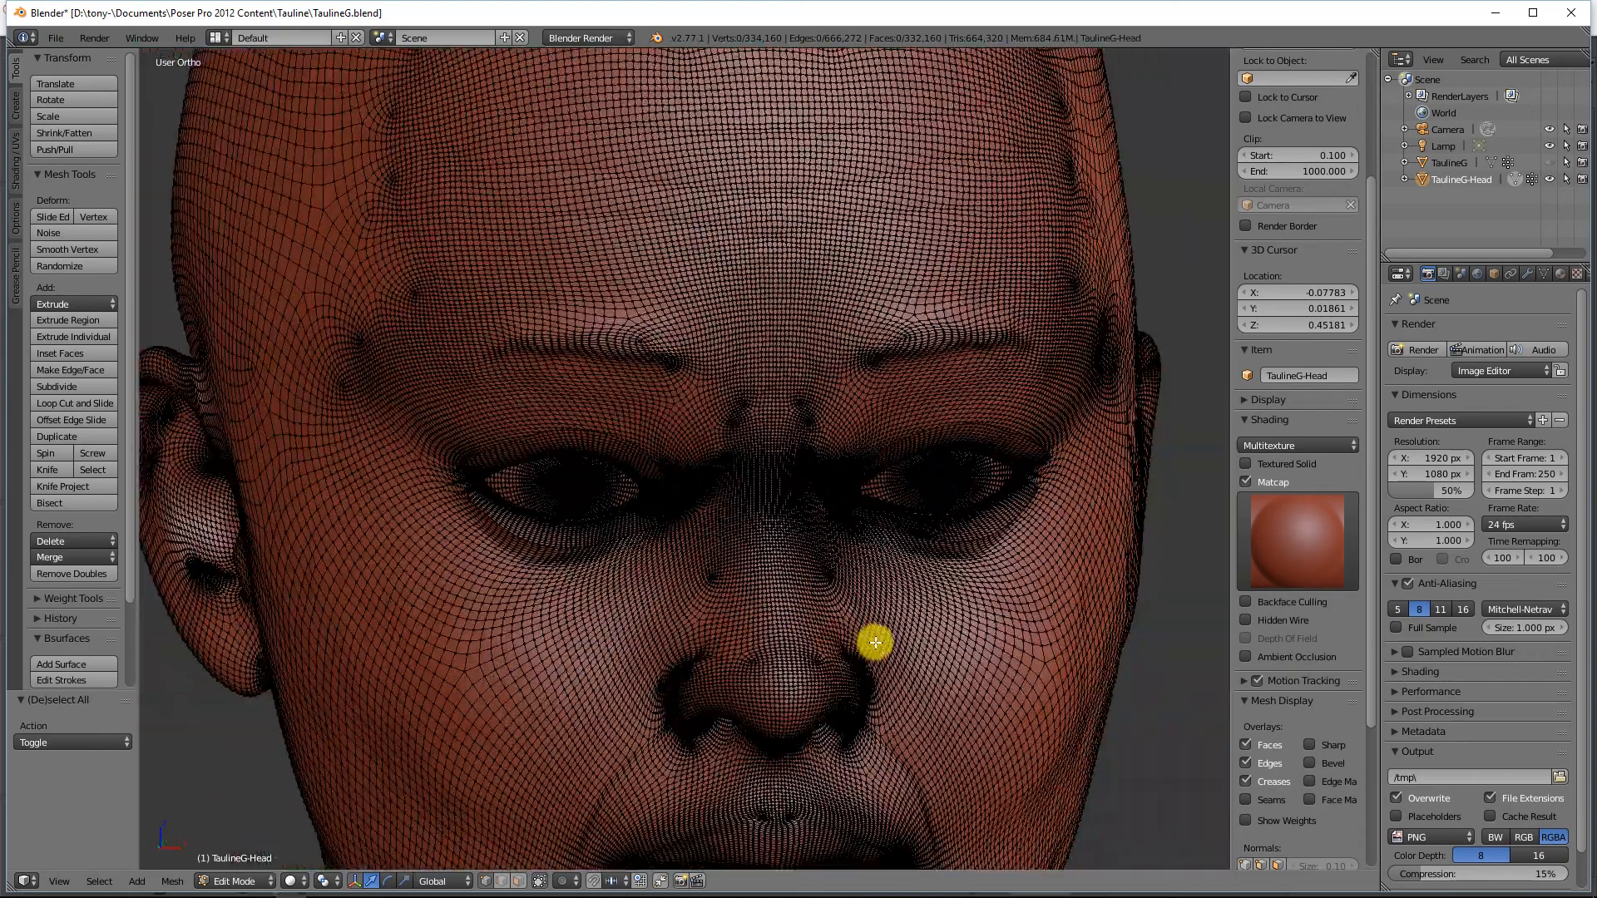
pyautogui.scroll(-4, 875, 642)
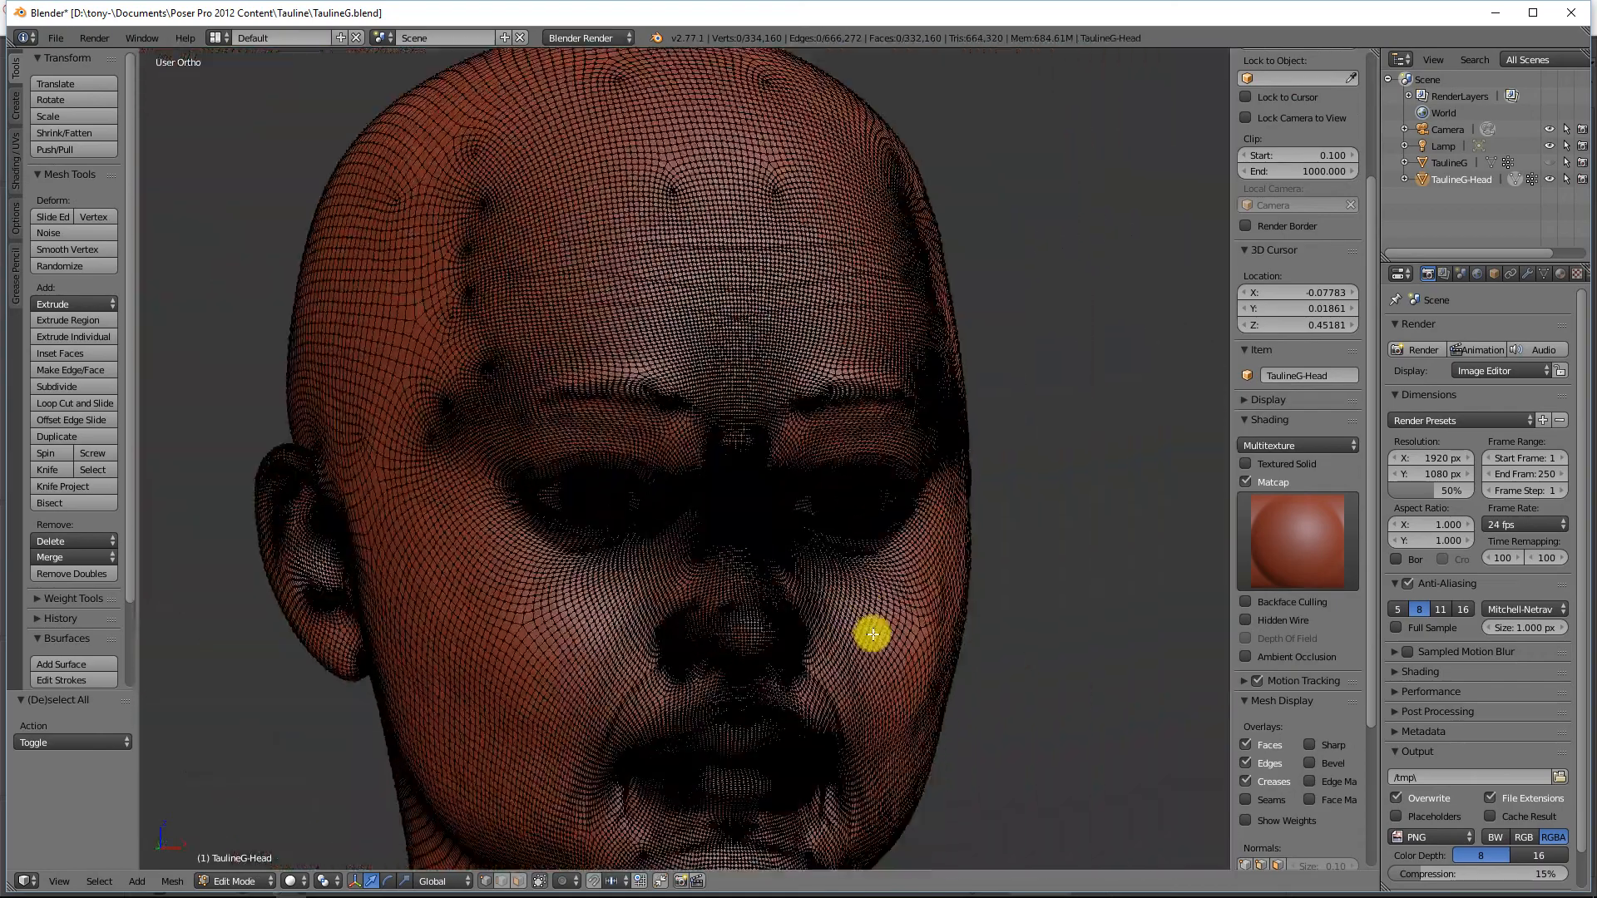
pyautogui.scroll(-4, 873, 634)
pyautogui.keyDown('shift'); pyautogui.moveTo(820, 666); pyautogui.dragTo(840, 554, button='middle'); pyautogui.keyUp('shift')
# Return TaulineG-Head to Object Mode and view its shaded surface
pyautogui.click(241, 881)
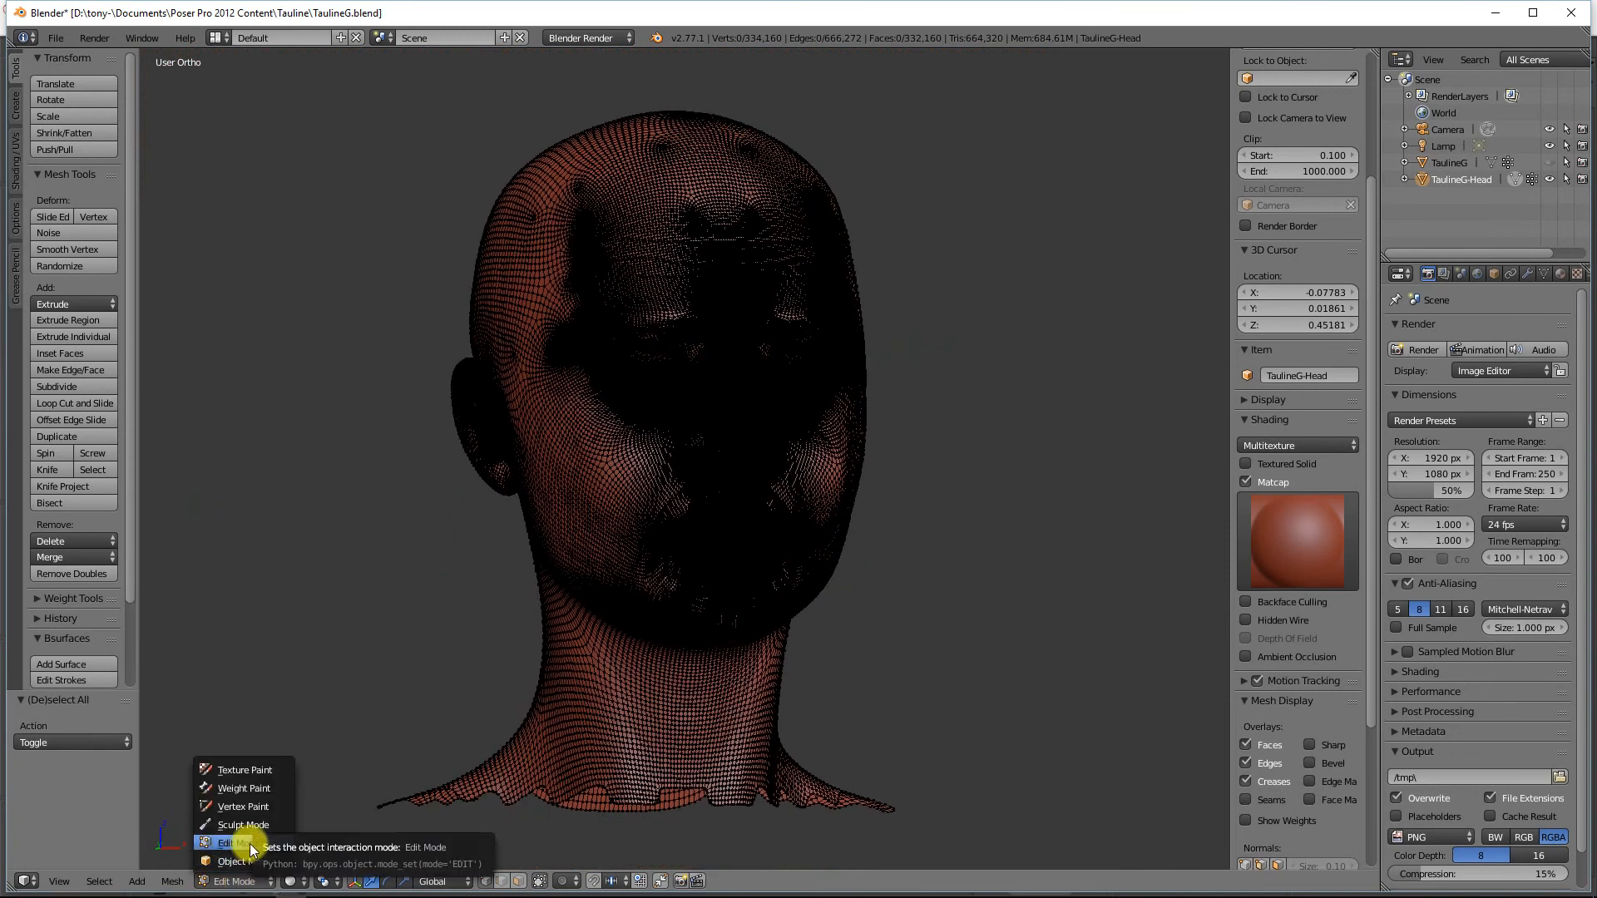
pyautogui.press('Tab')
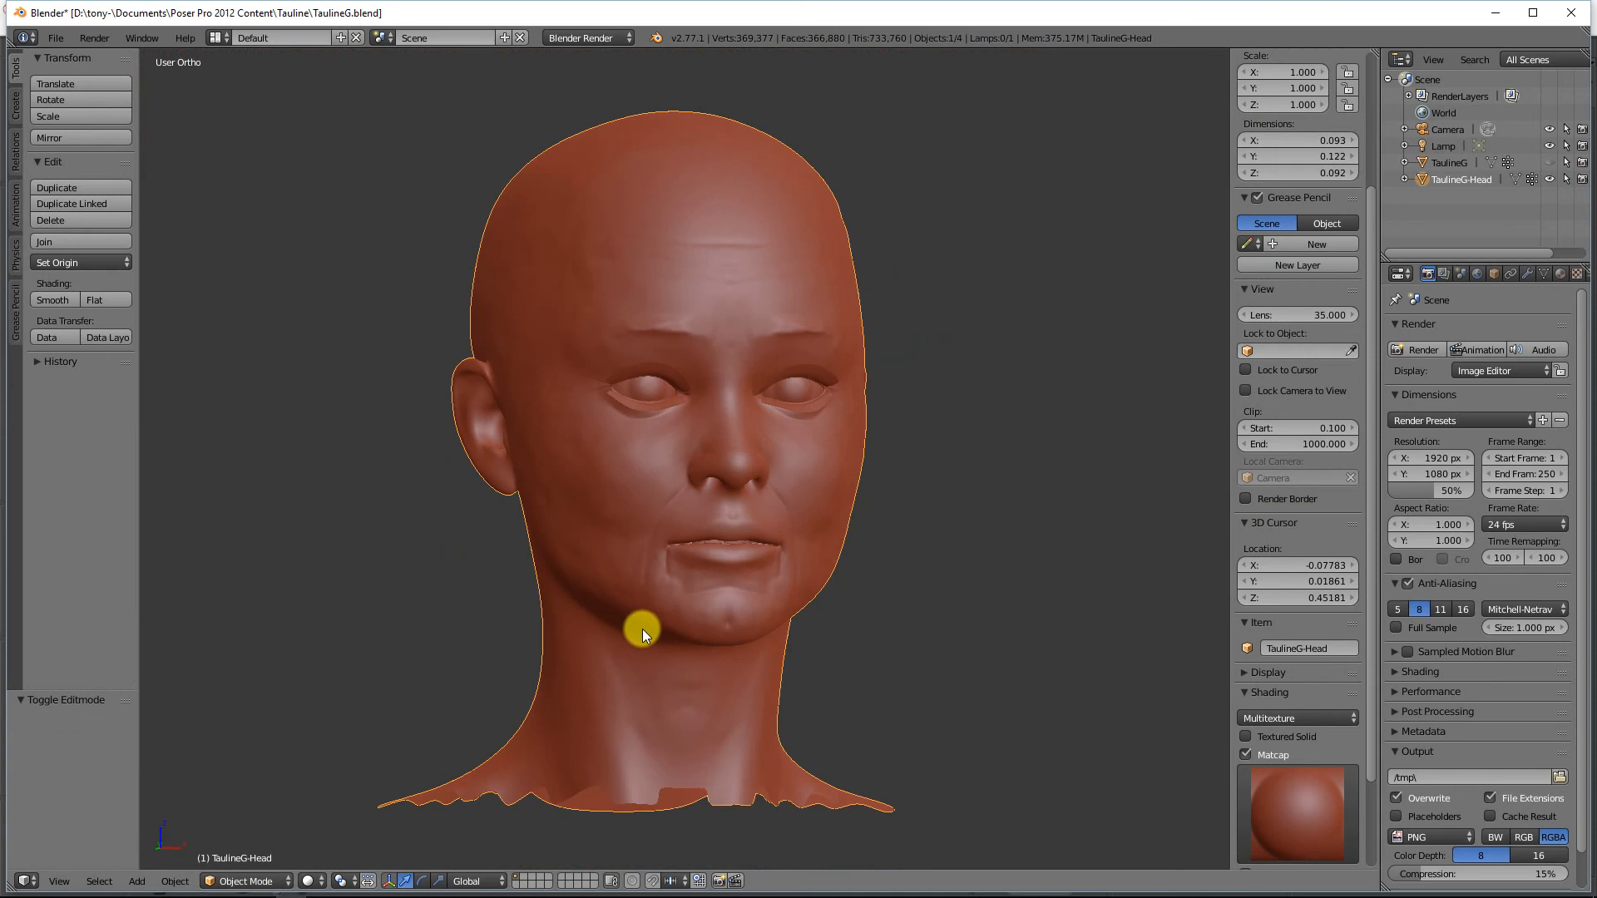
pyautogui.moveTo(642, 628)
pyautogui.mouseDown(button='middle')
pyautogui.moveTo(918, 637)
pyautogui.moveTo(786, 645)
pyautogui.moveTo(892, 651)
pyautogui.moveTo(903, 634)
pyautogui.moveTo(800, 642)
pyautogui.moveTo(860, 647)
pyautogui.moveTo(884, 637)
pyautogui.moveTo(833, 609)
pyautogui.moveTo(944, 593)
pyautogui.mouseUp(button='middle')
# Switch to Poser and compare Pauline 1 with its TaulineG morph at 0 and again at 1
pyautogui.hotkey('alt', 'Tab')
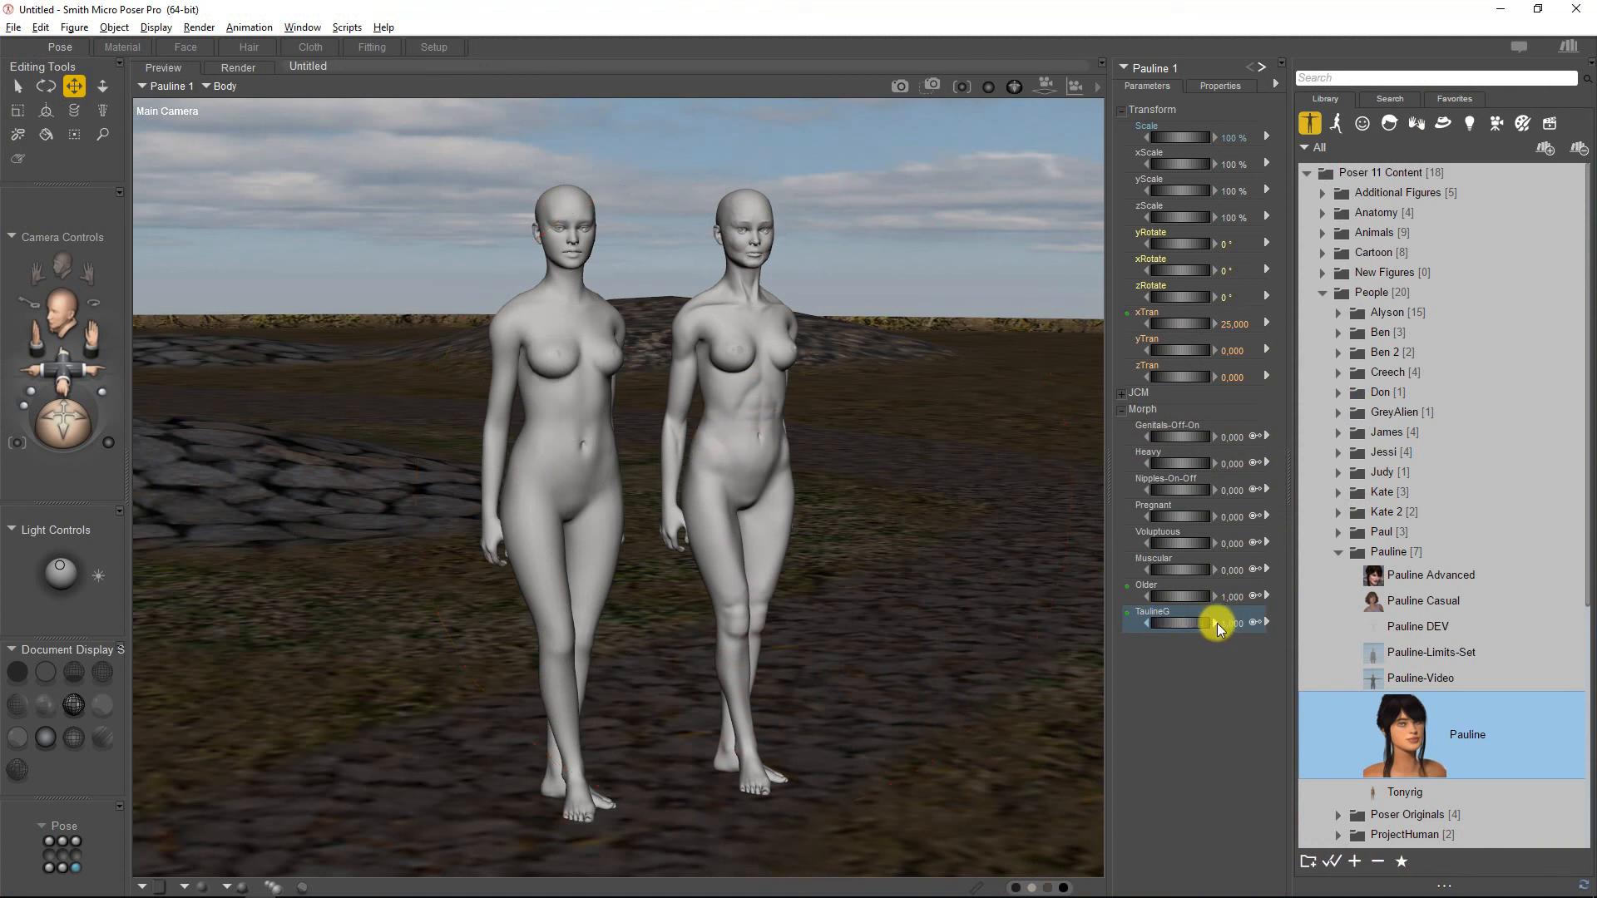
pyautogui.click(1229, 625)
pyautogui.write('0')
pyautogui.press('Return')
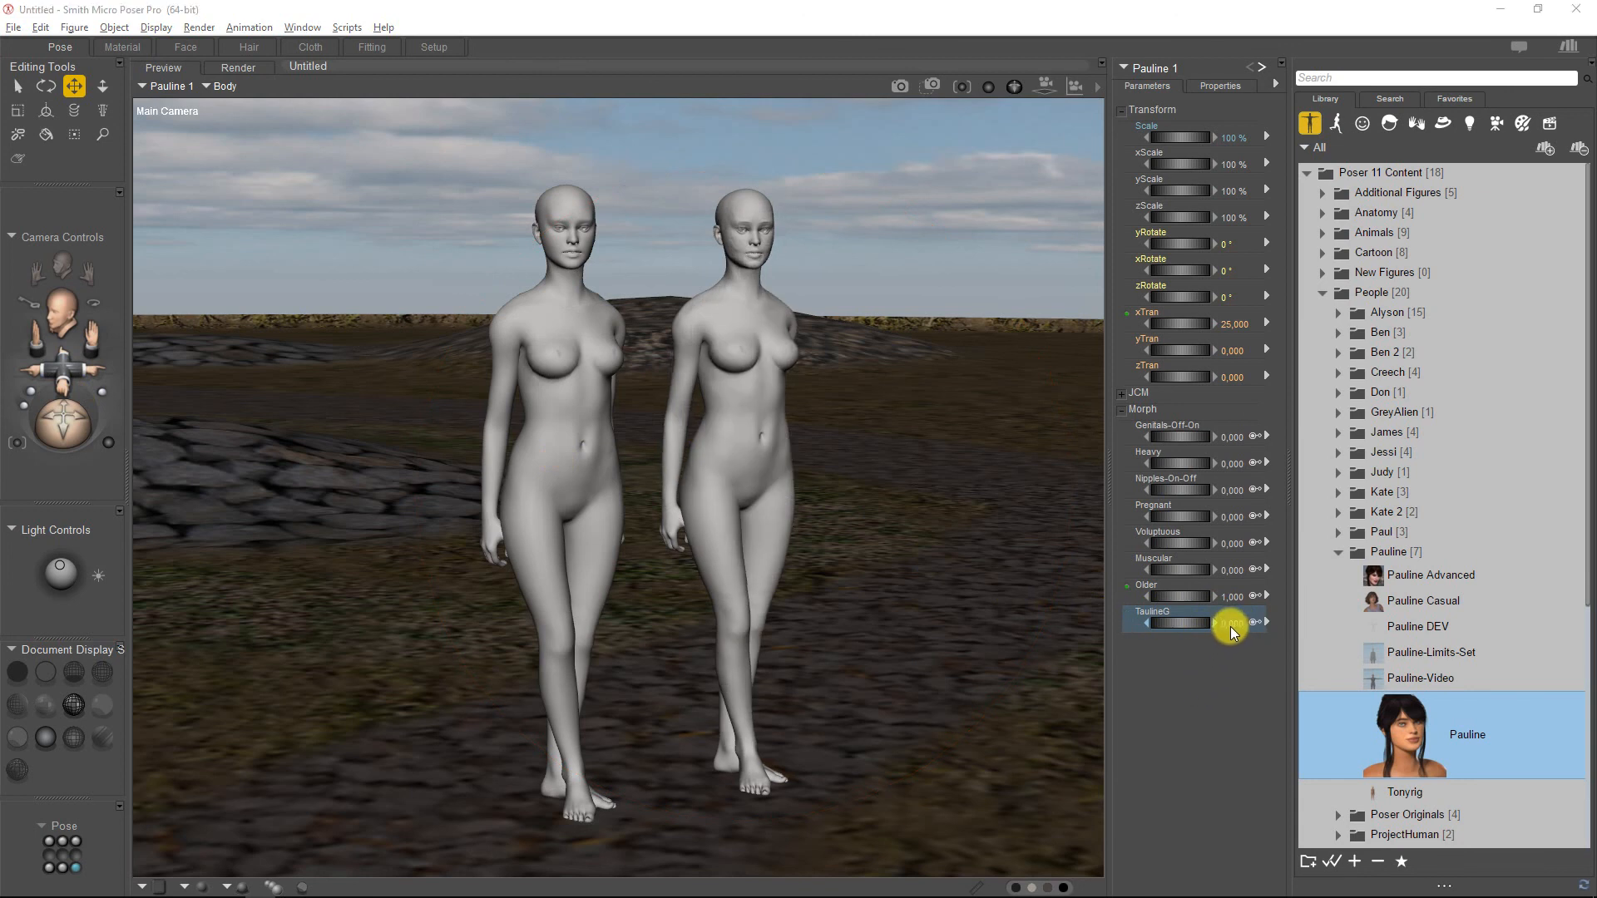
pyautogui.write('1')
pyautogui.press('Return')
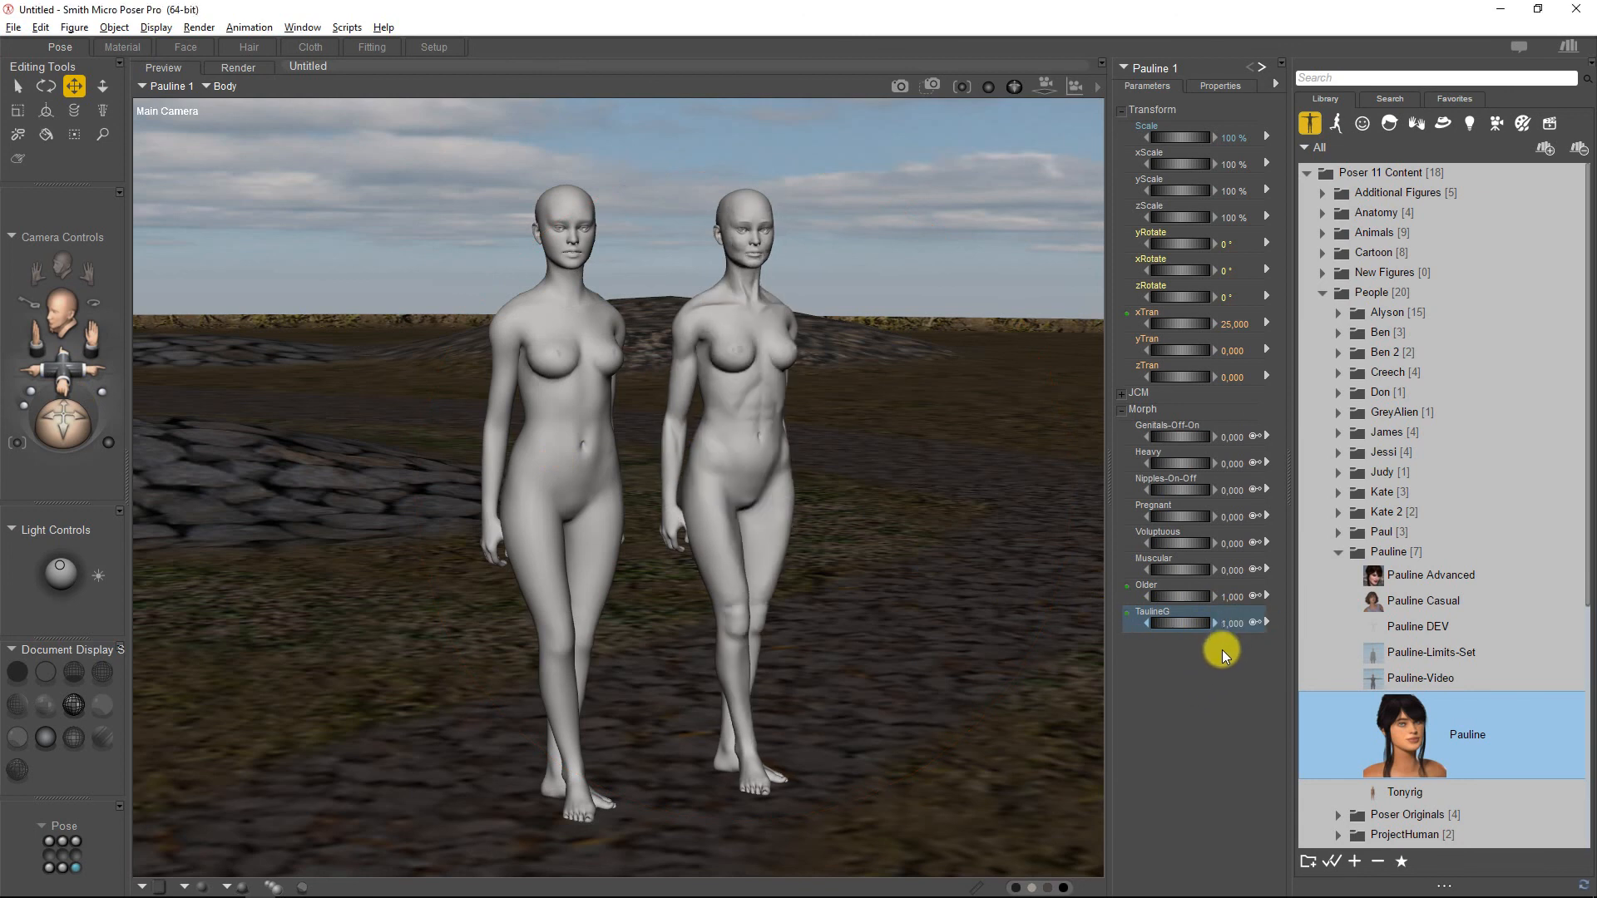
# Set Pauline 1's Older morph to 0 and bring the main camera closer to both figures' upper bodies
pyautogui.click(1236, 601)
pyautogui.press('Return')
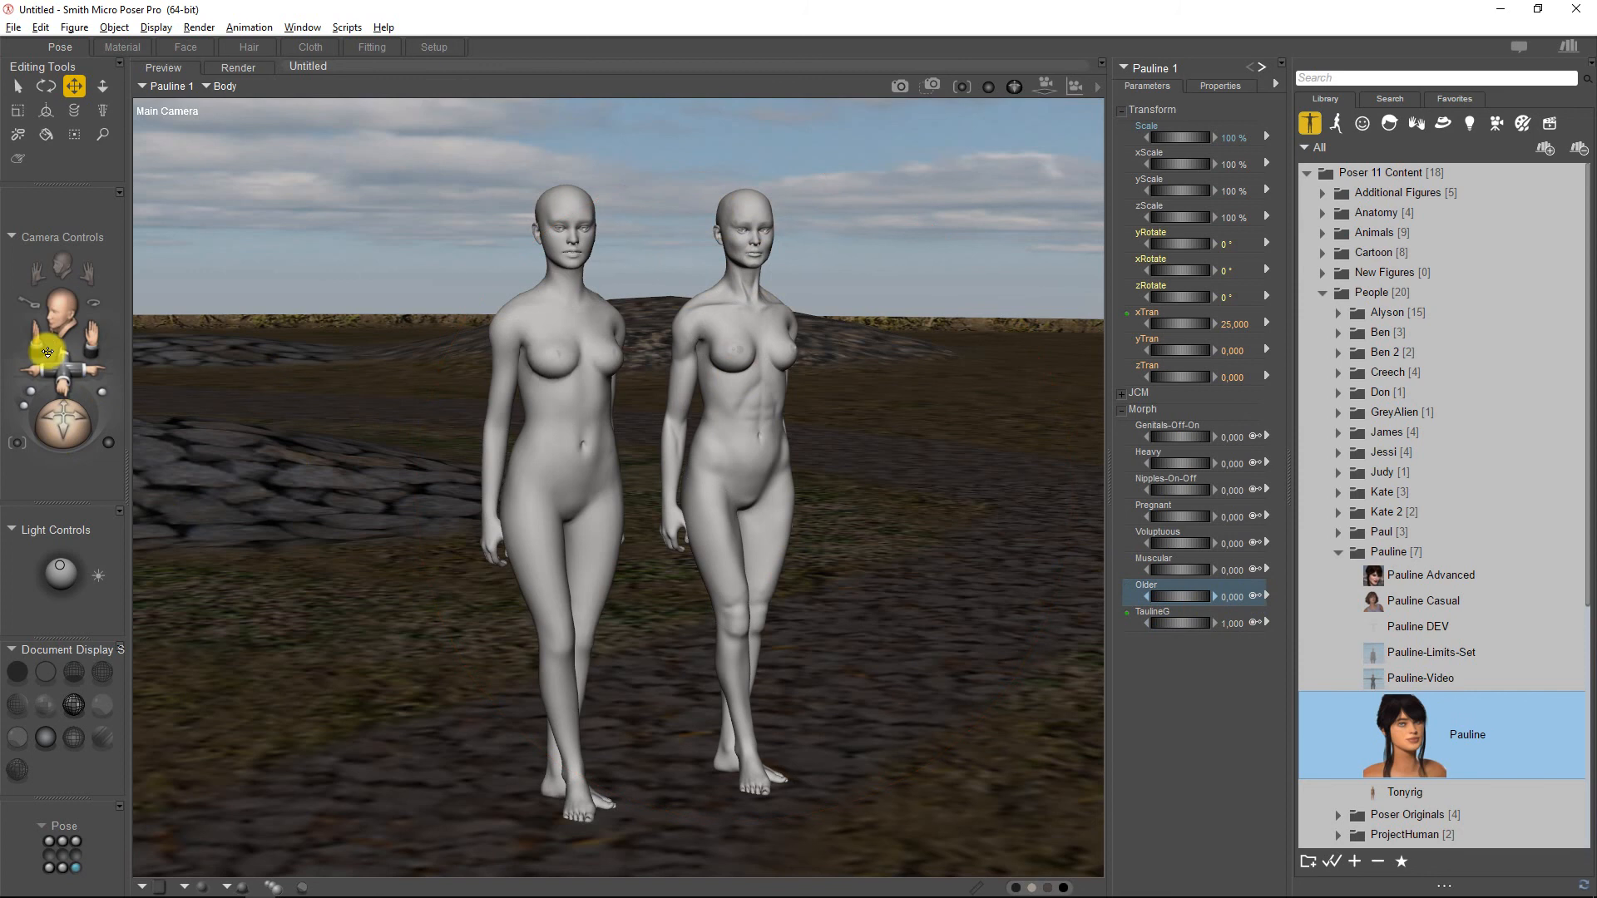
pyautogui.moveTo(30, 337); pyautogui.dragTo(31, 266)
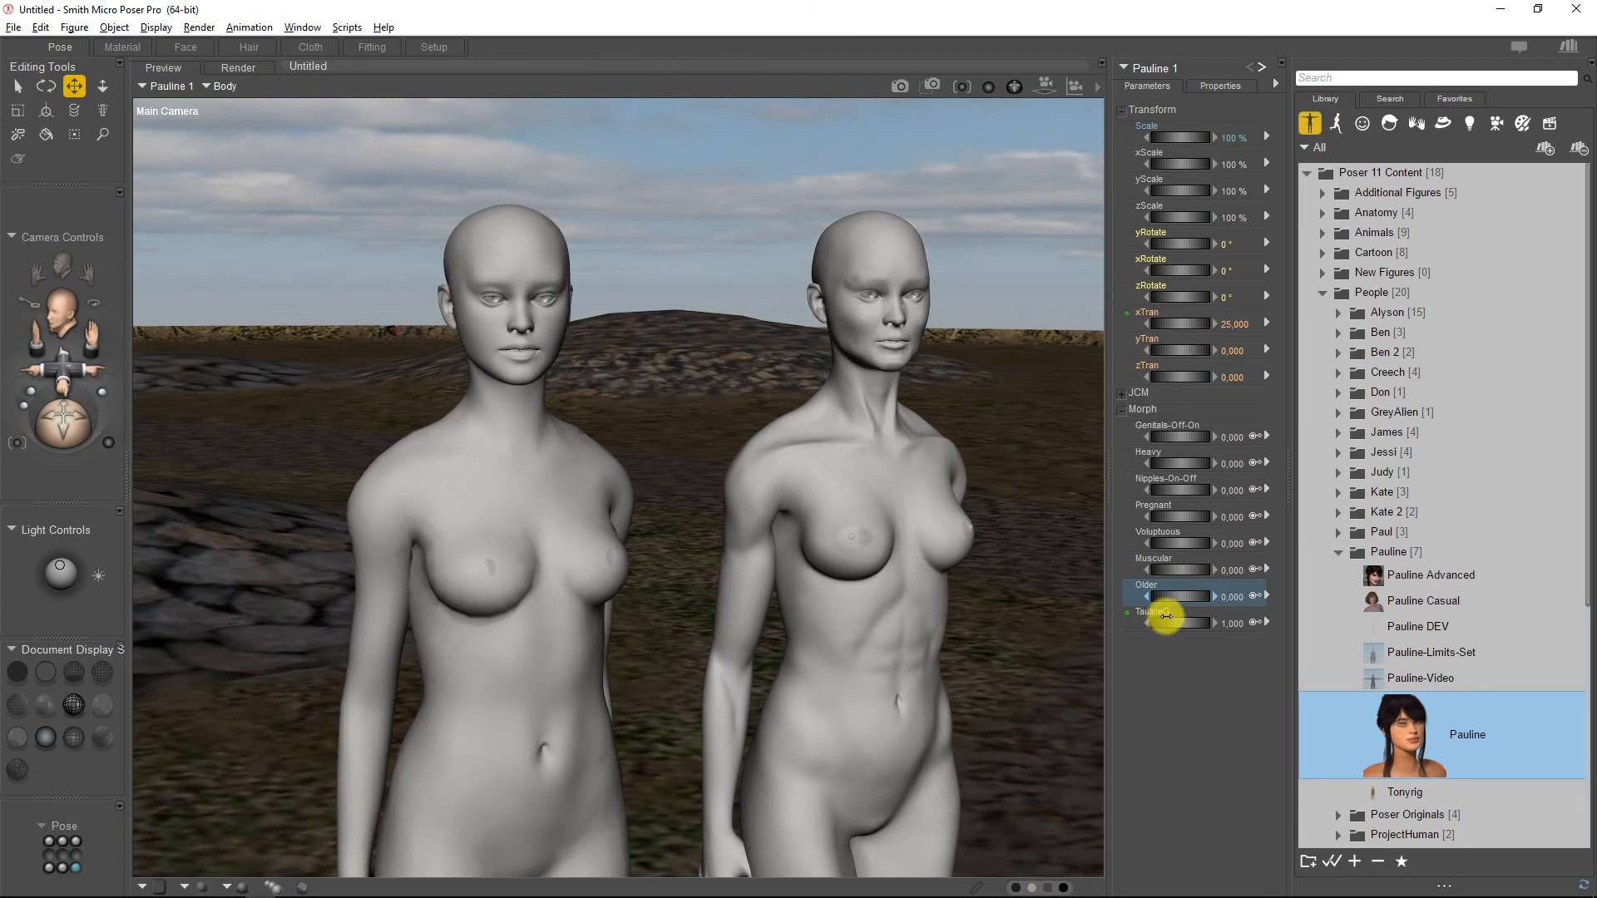
# Set Pauline 1's Older morph to 1 and inspect both figures close up and at full length
pyautogui.click(1231, 600)
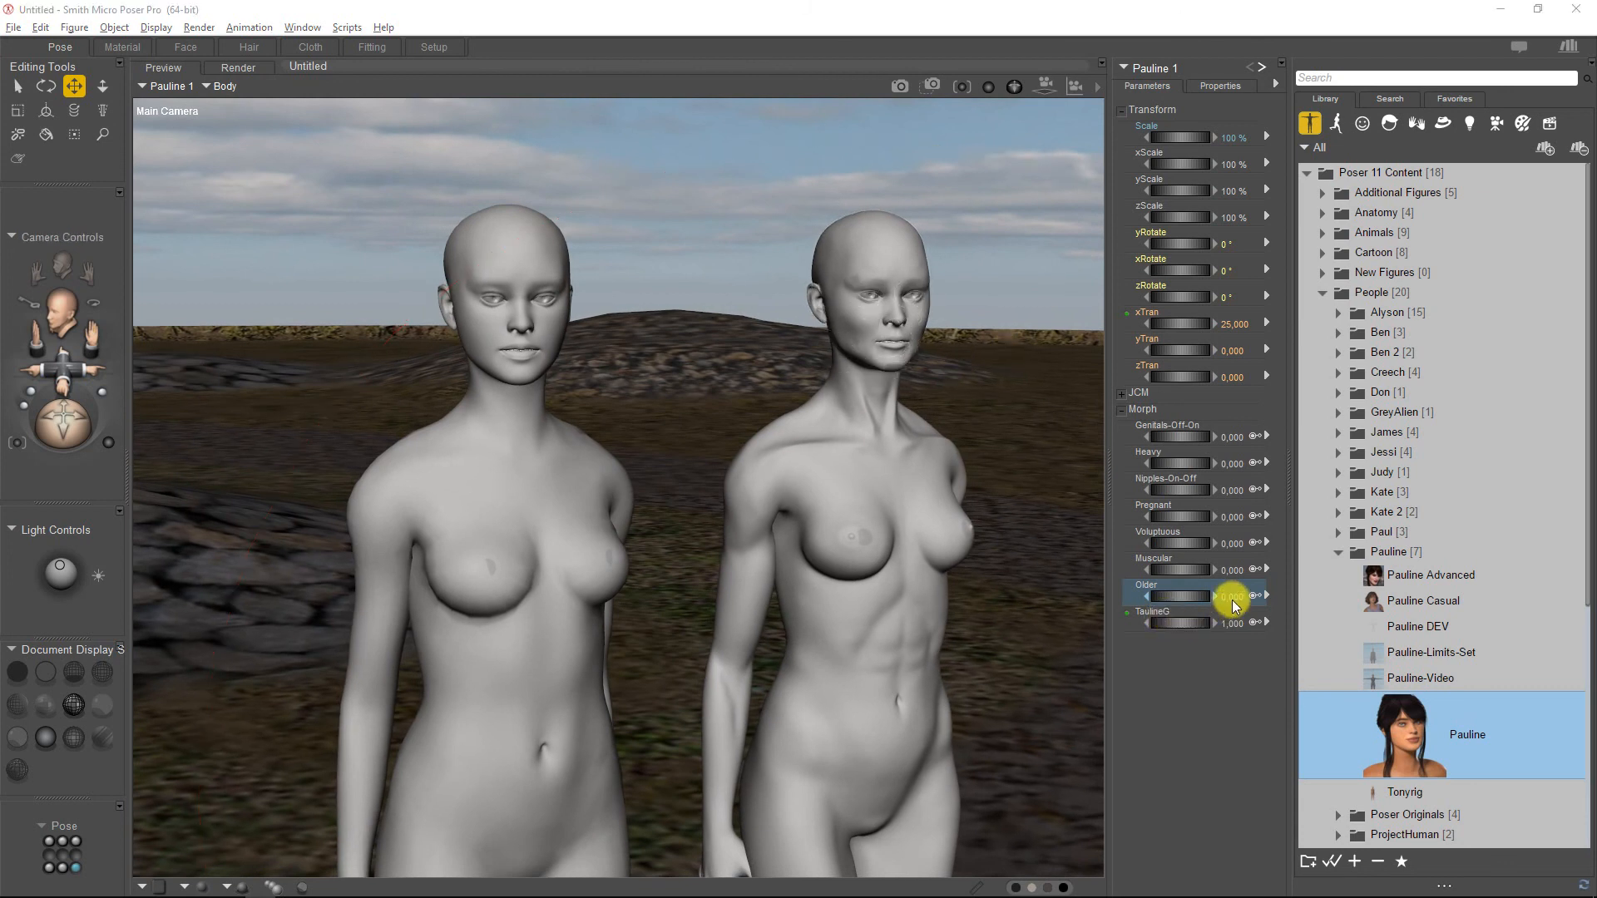
pyautogui.write('1')
pyautogui.press('Return')
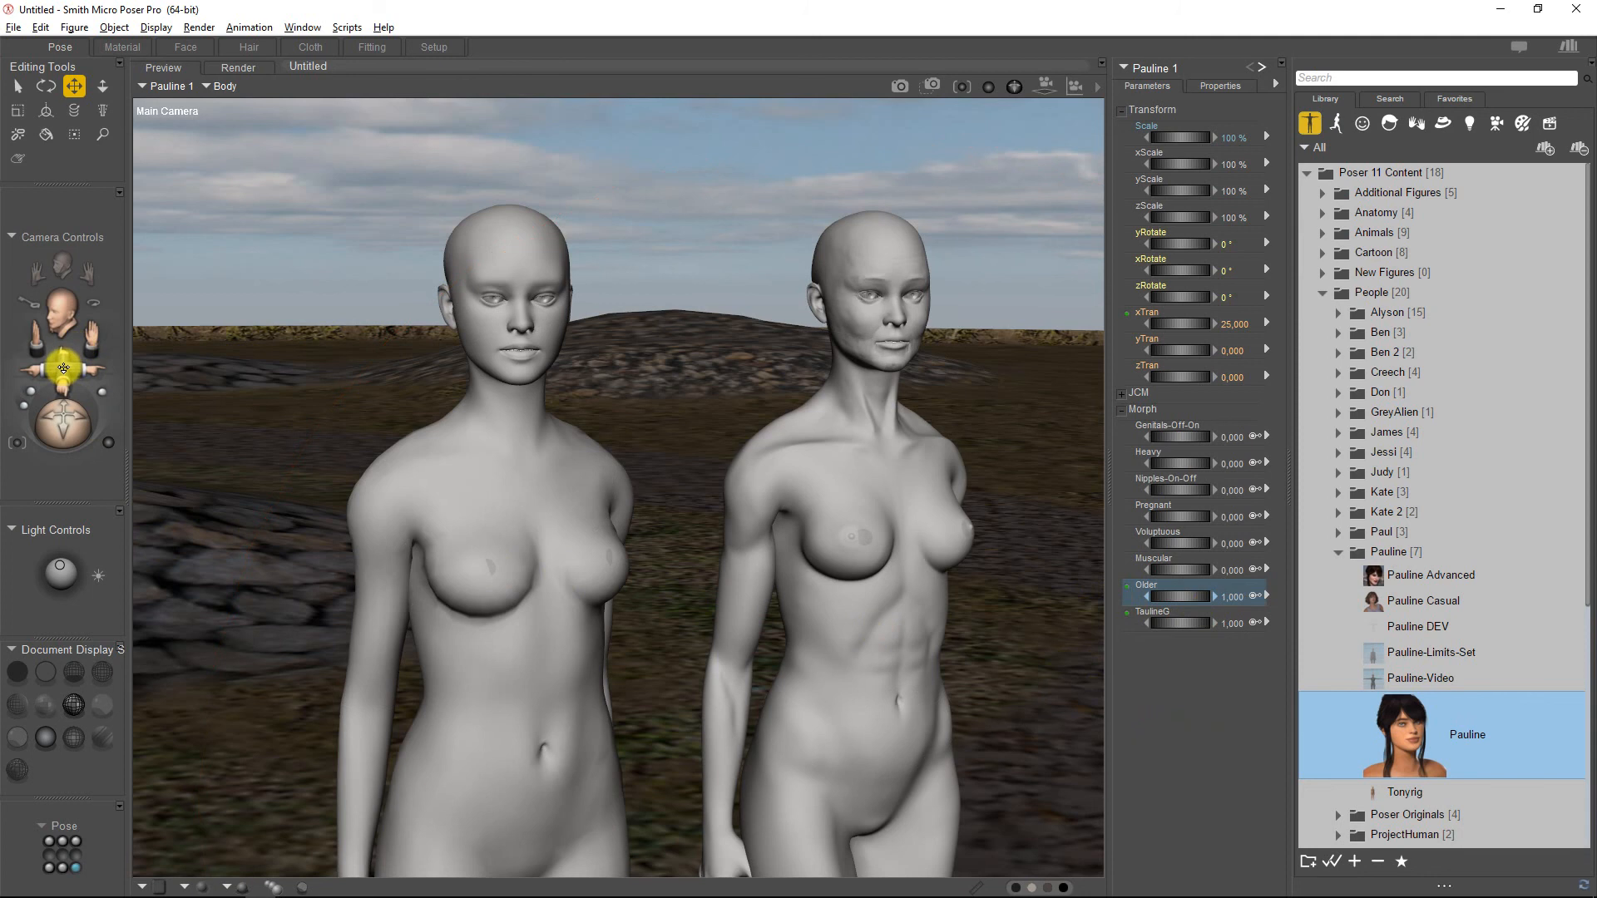
pyautogui.moveTo(63, 370); pyautogui.dragTo(40, 399)
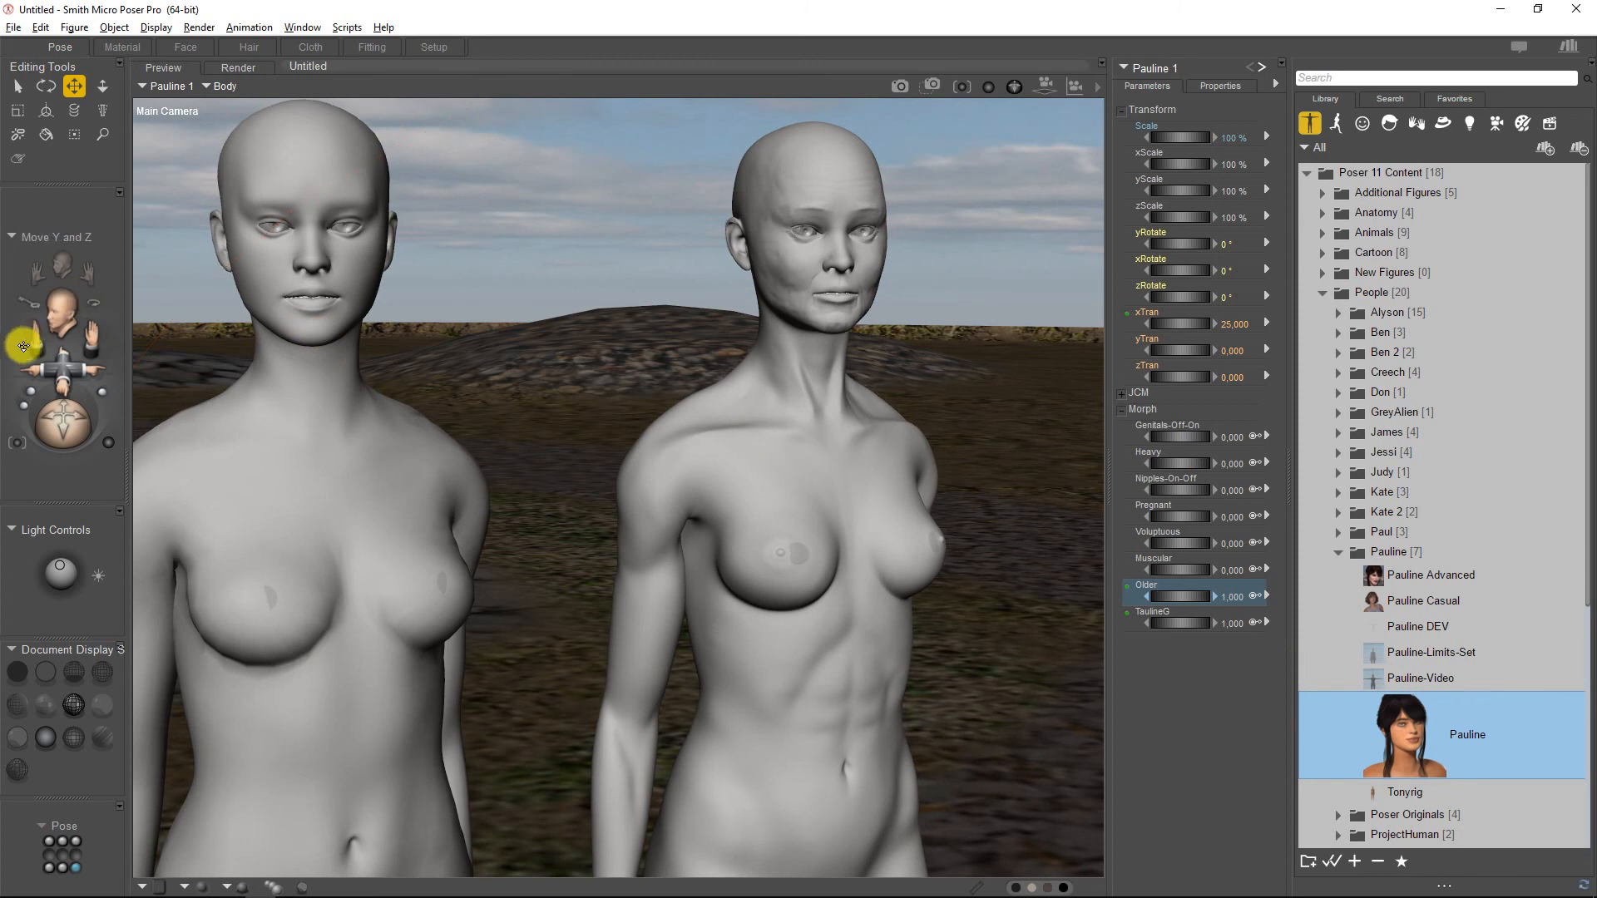
pyautogui.moveTo(36, 340); pyautogui.dragTo(37, 383)
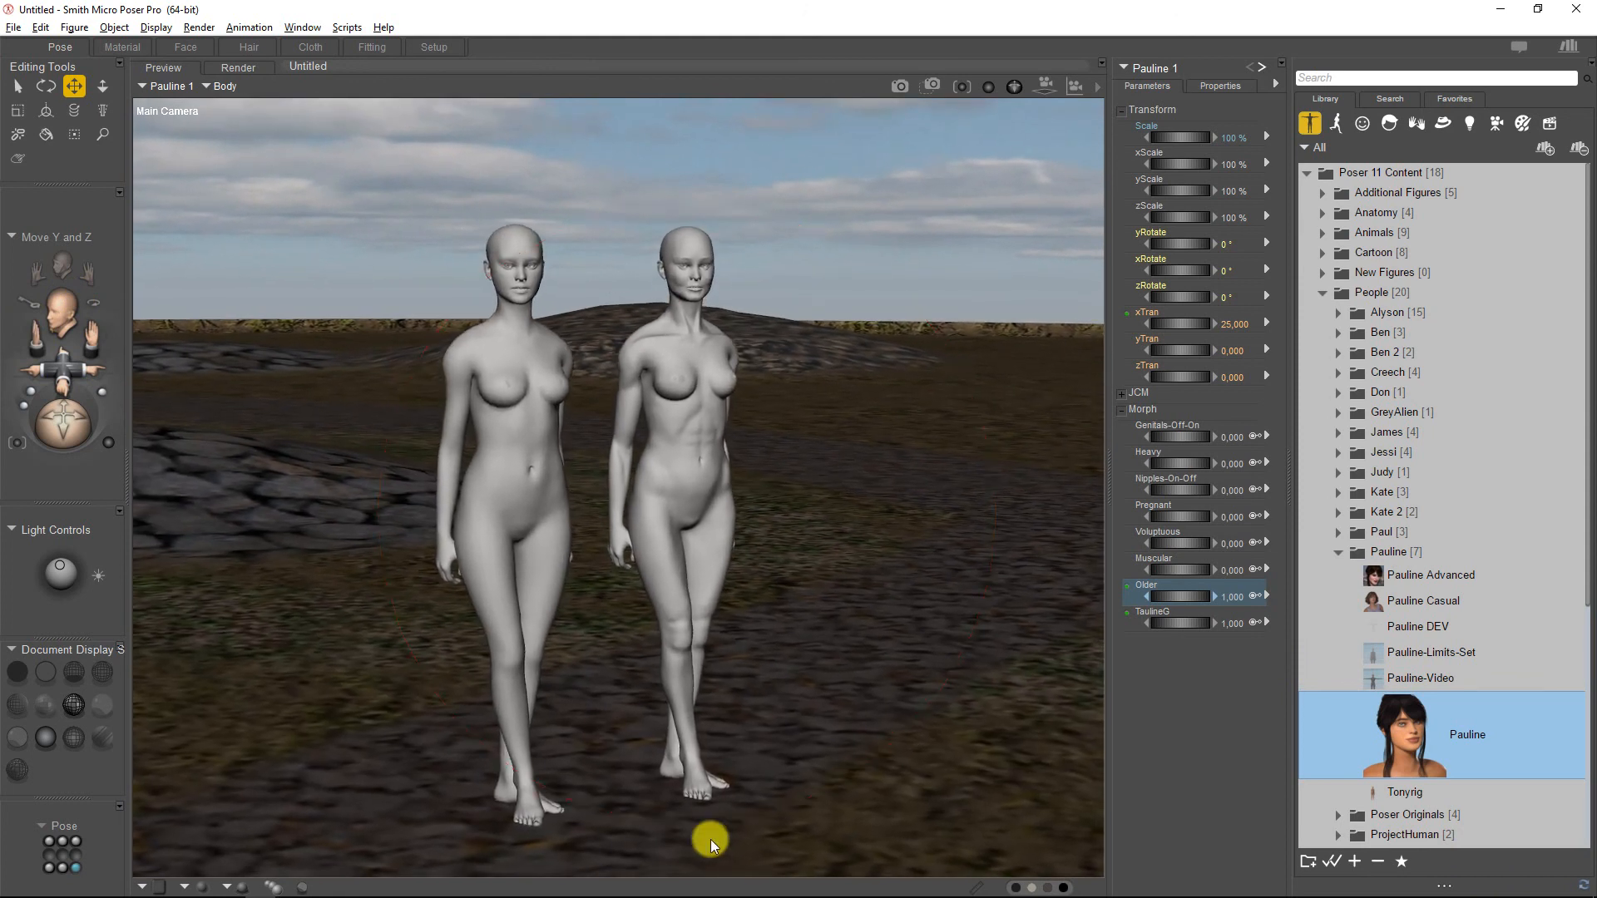